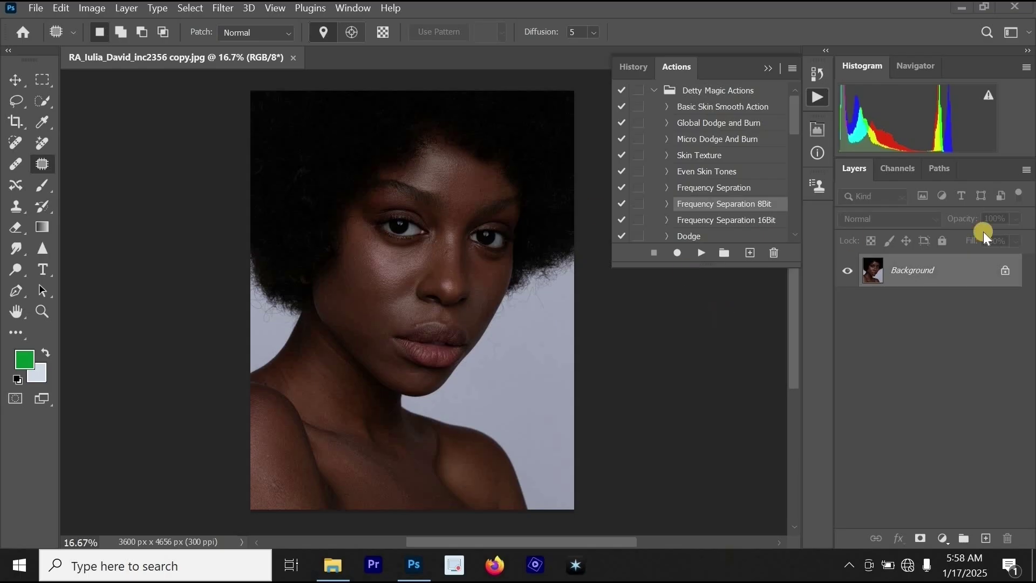
- Duplicate the Background layer as Background copy and run the Frequency Separation 8Bit action on the copy
right_click(927, 266)
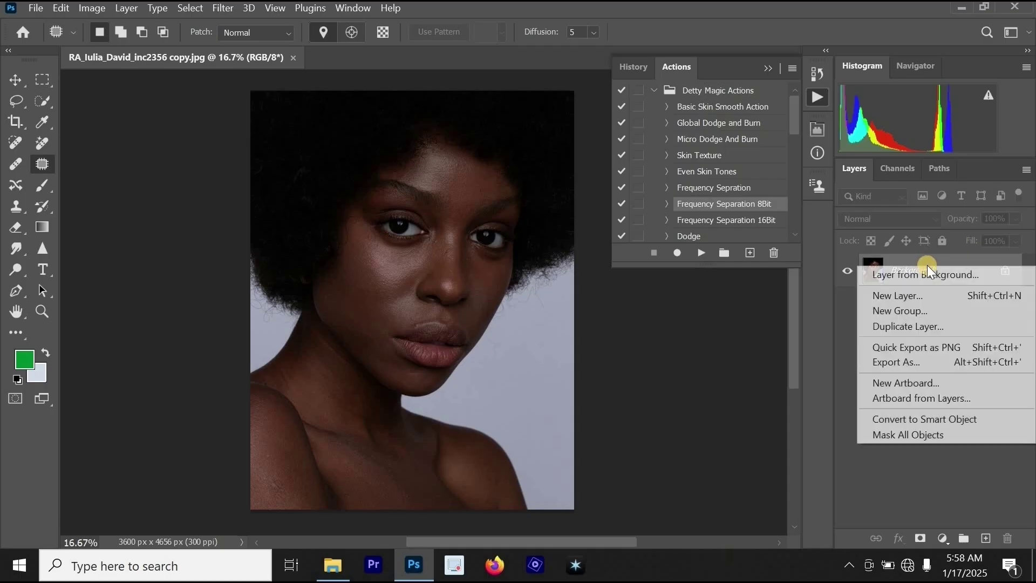
click(898, 327)
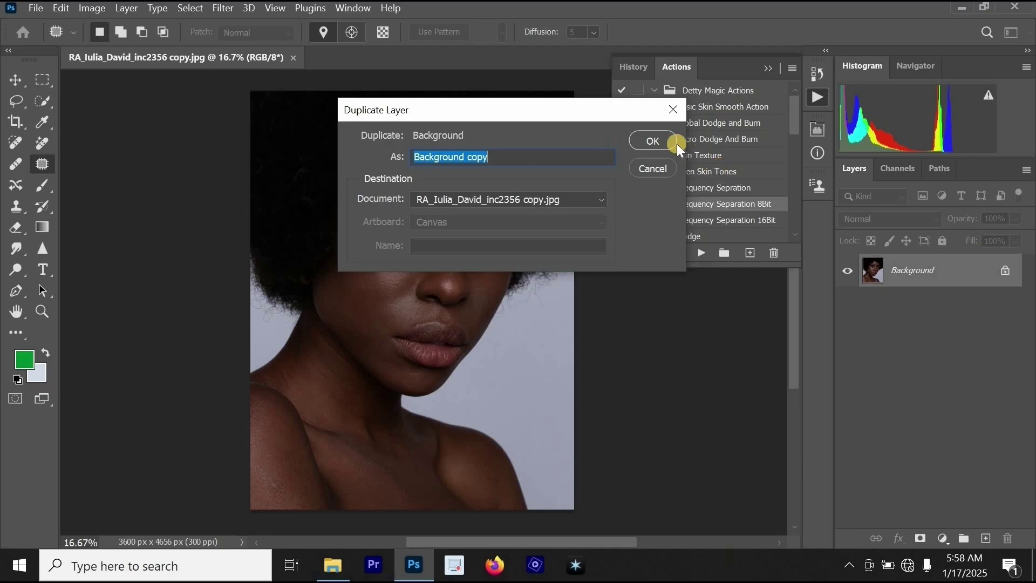
click(661, 138)
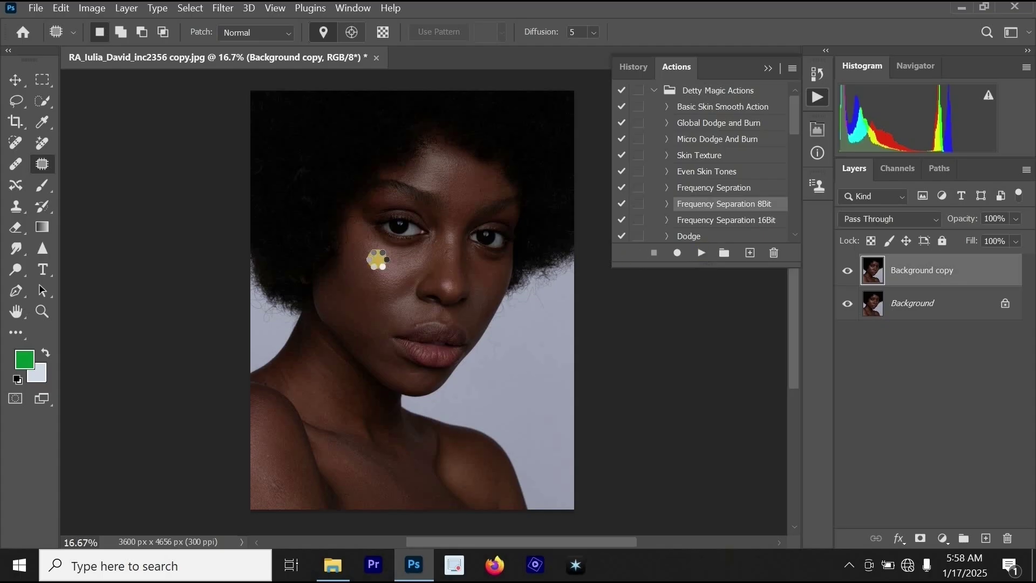
click(406, 279)
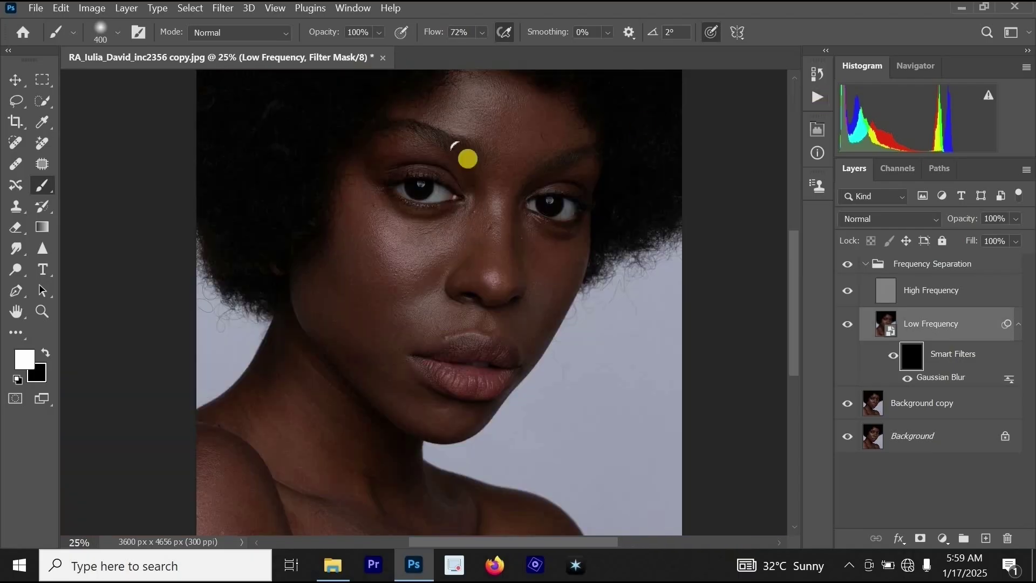
- View the Detty Magic Actions set containing the frequency separation actions and hide the list again
click(361, 9)
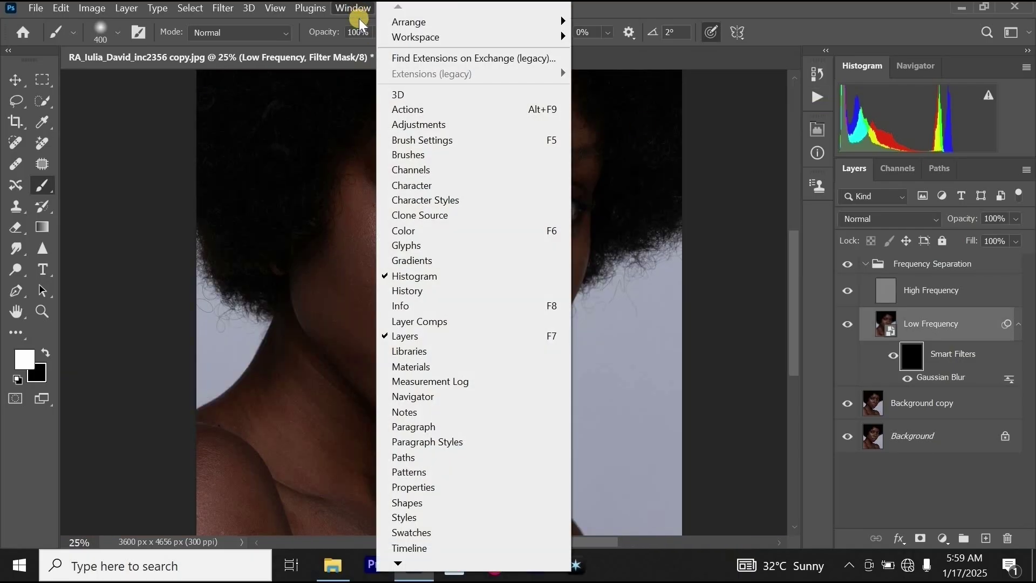
click(573, 110)
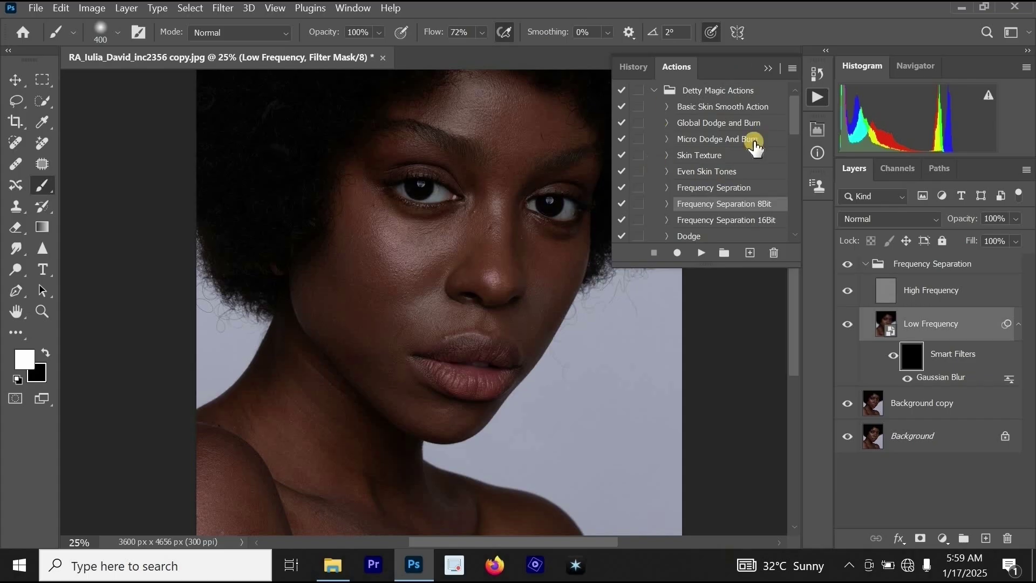
click(768, 67)
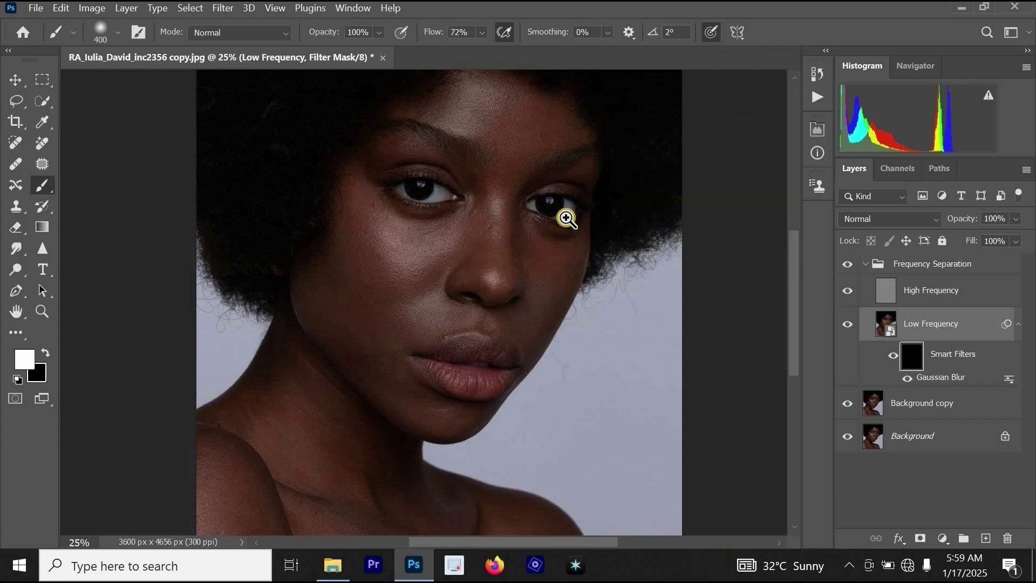
- Examine the shiny skin on the cheek left of the nose up close
alt+click(565, 218)
click(414, 256)
click(420, 192)
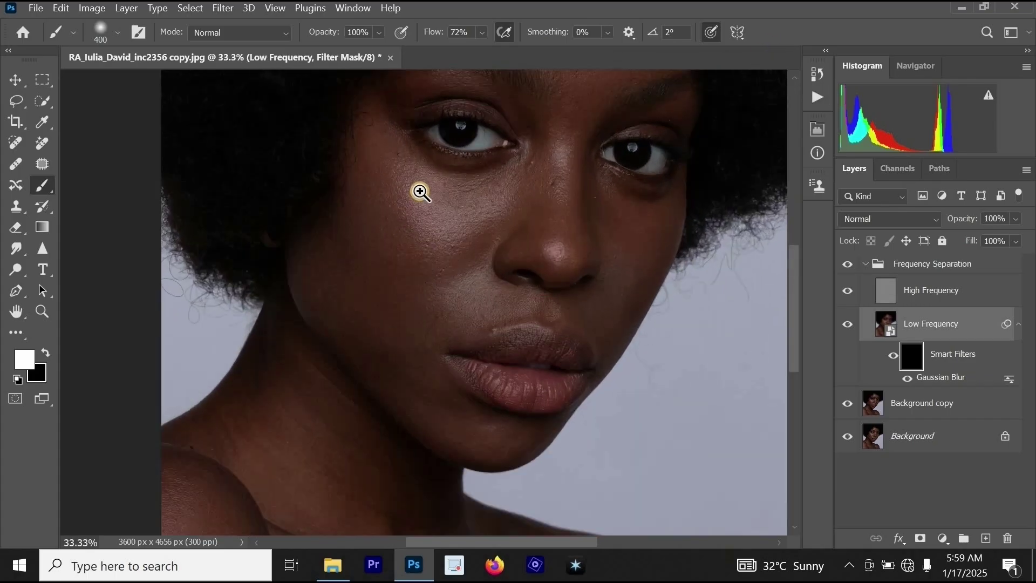
click(424, 190)
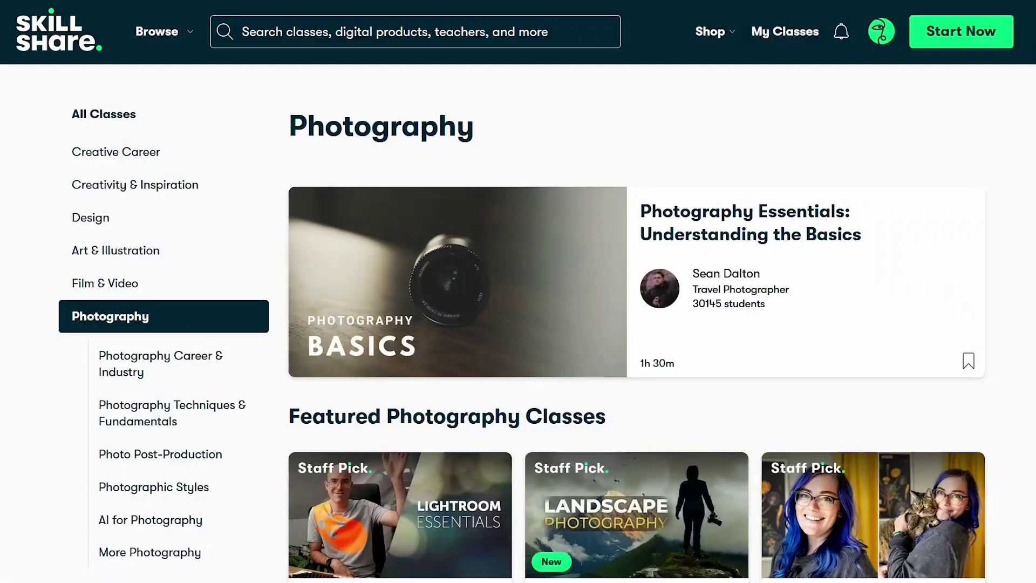
- Switch to Skillshare and browse the featured, popular and trending classes in the Photography category
scroll(954, 359, down, 15)
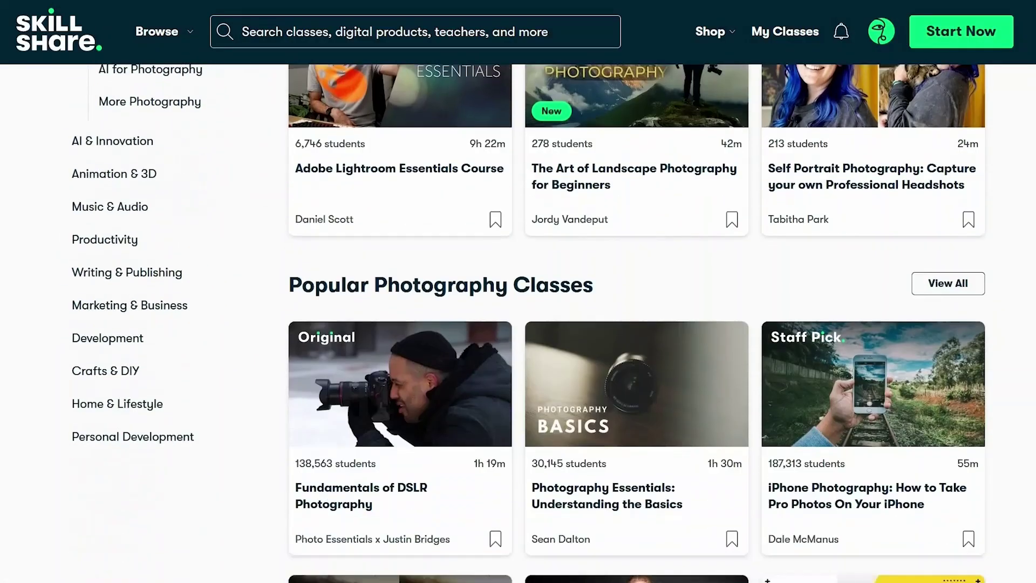
scroll(529, 323, down, 1)
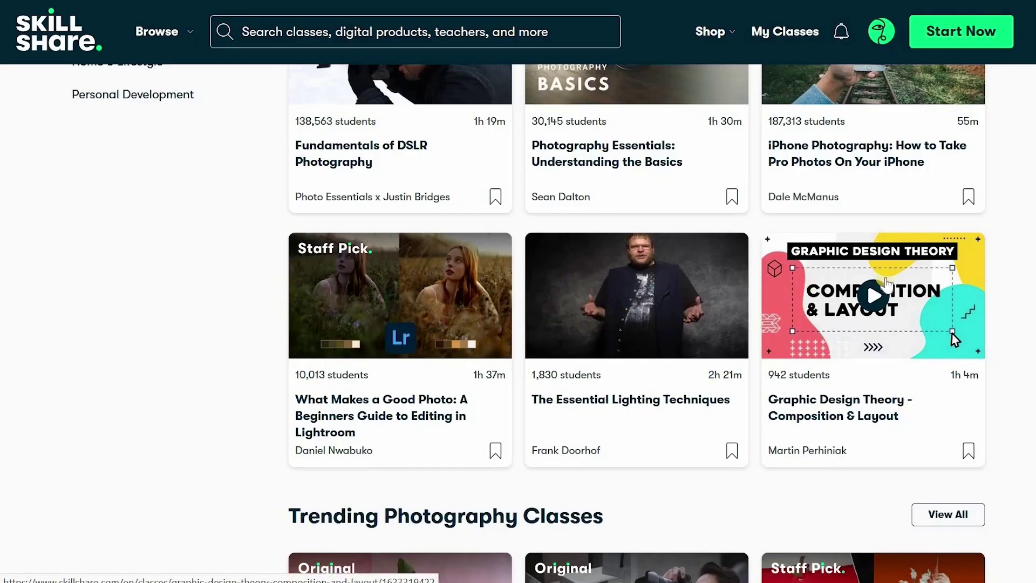
scroll(954, 339, down, 7)
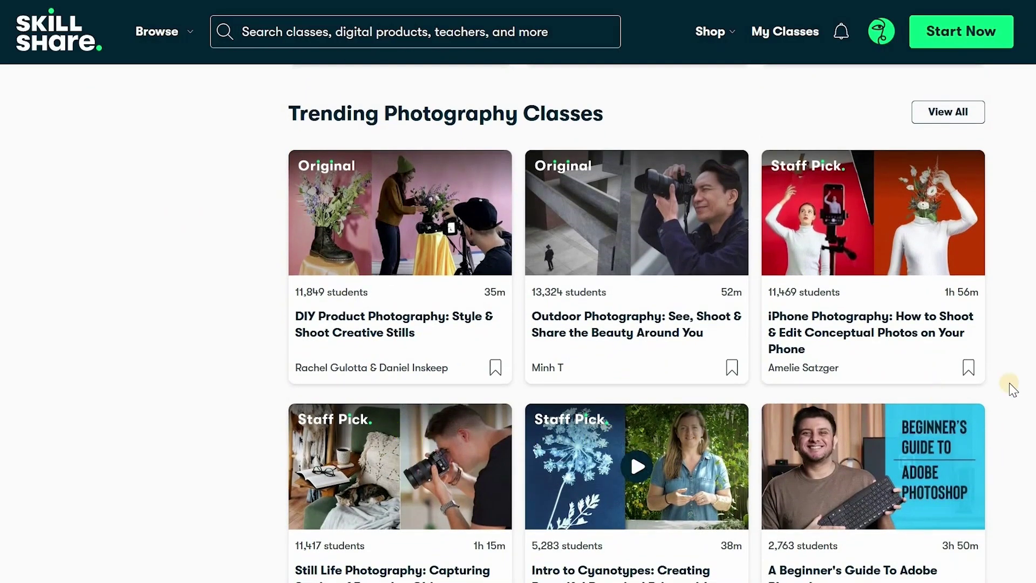
scroll(637, 324, up, 10)
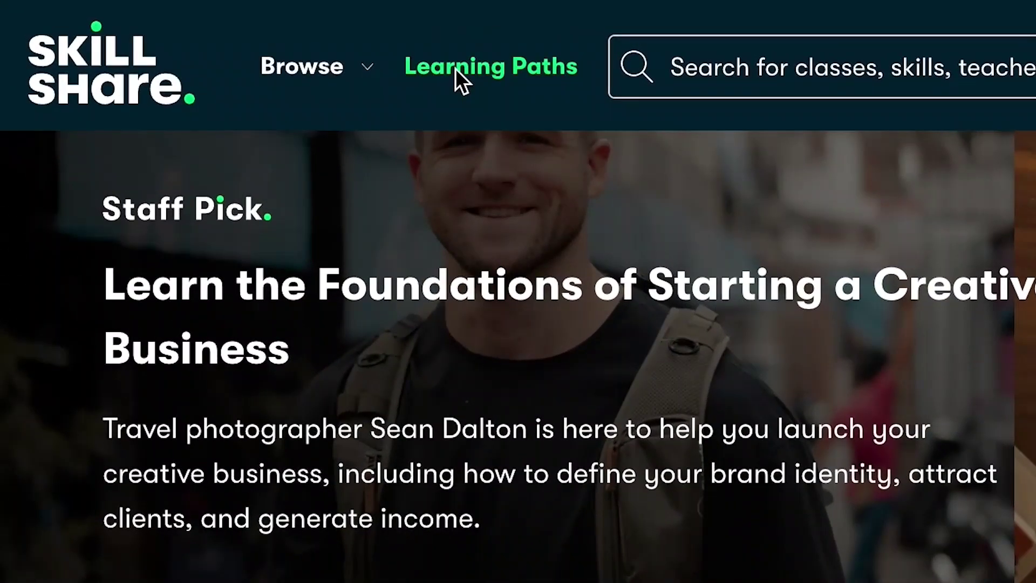
- Open Skillshare's Learning Paths and review the classes in the Grow Your First YouTube Channel path
click(456, 69)
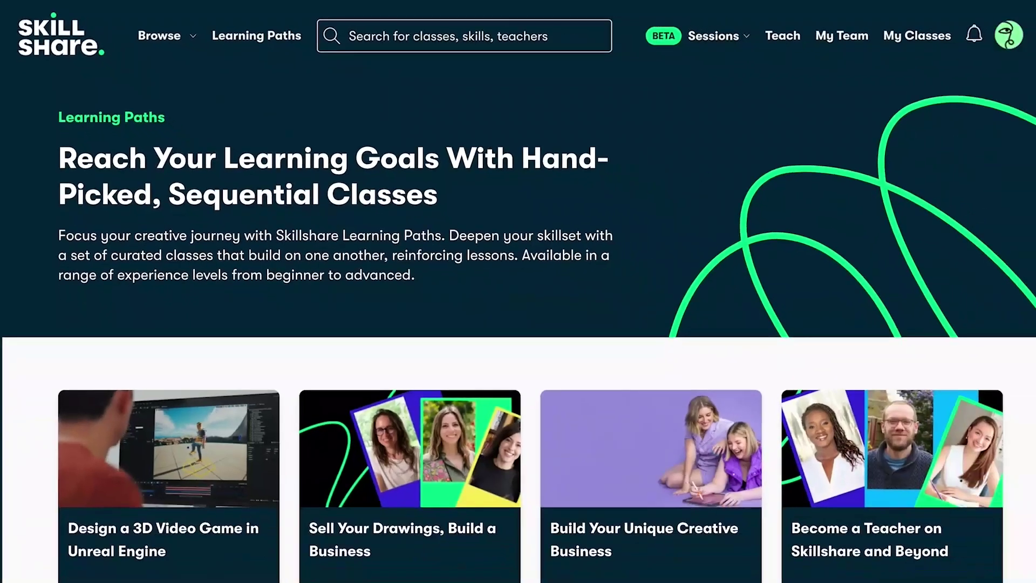
scroll(518, 291, down, 5)
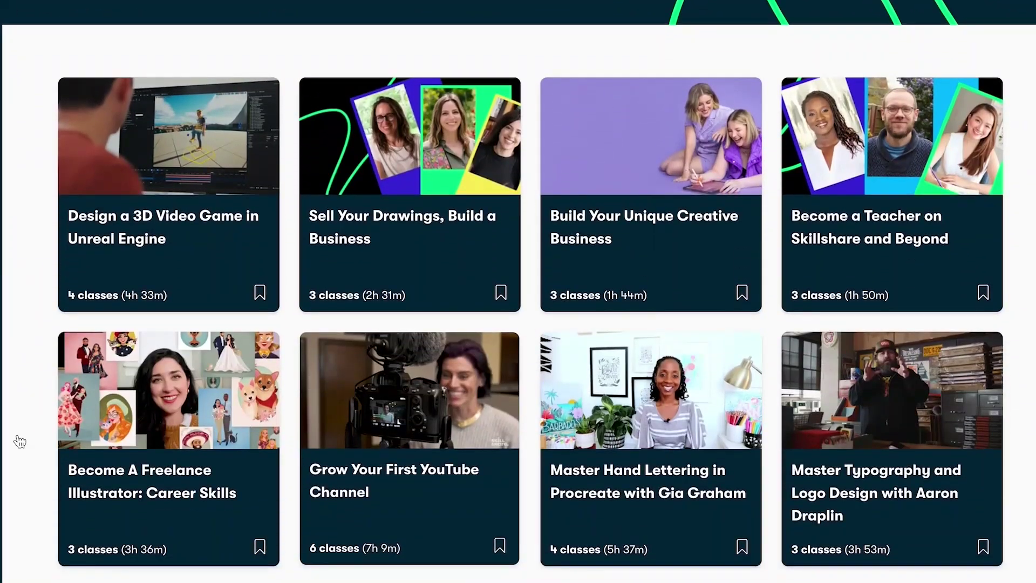
click(337, 517)
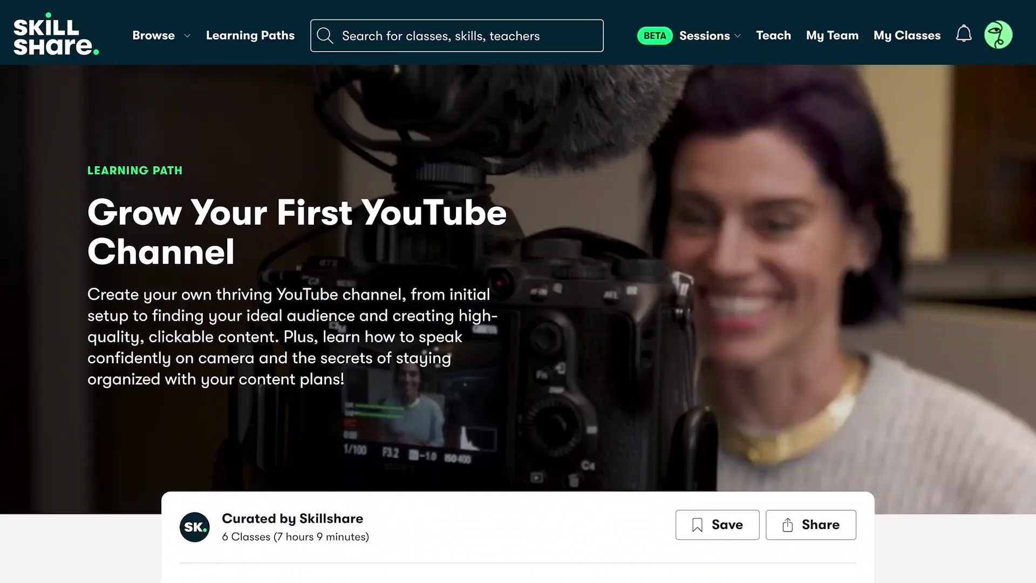
scroll(338, 517, down, 3)
scroll(518, 324, down, 10)
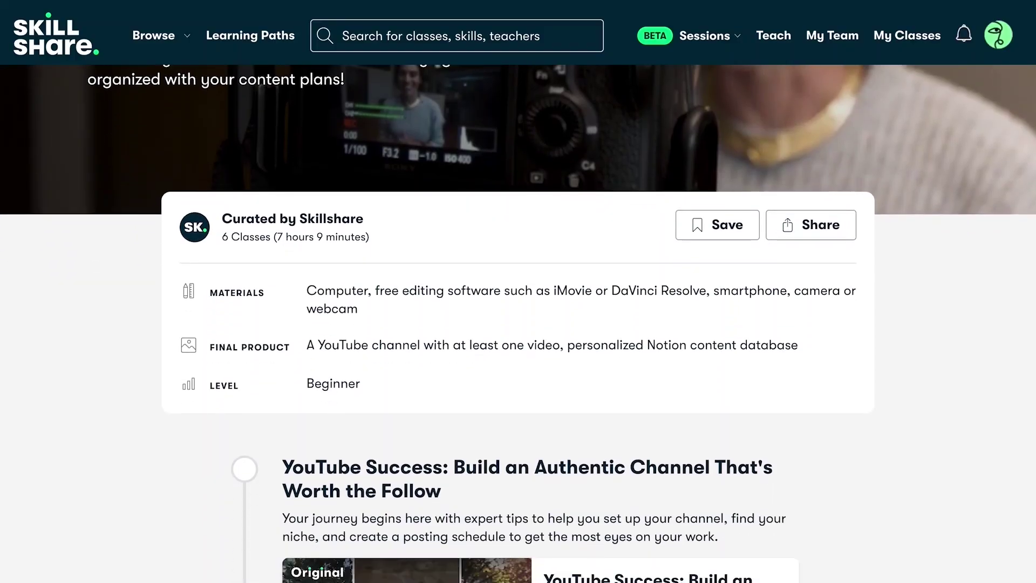
scroll(518, 324, down, 12)
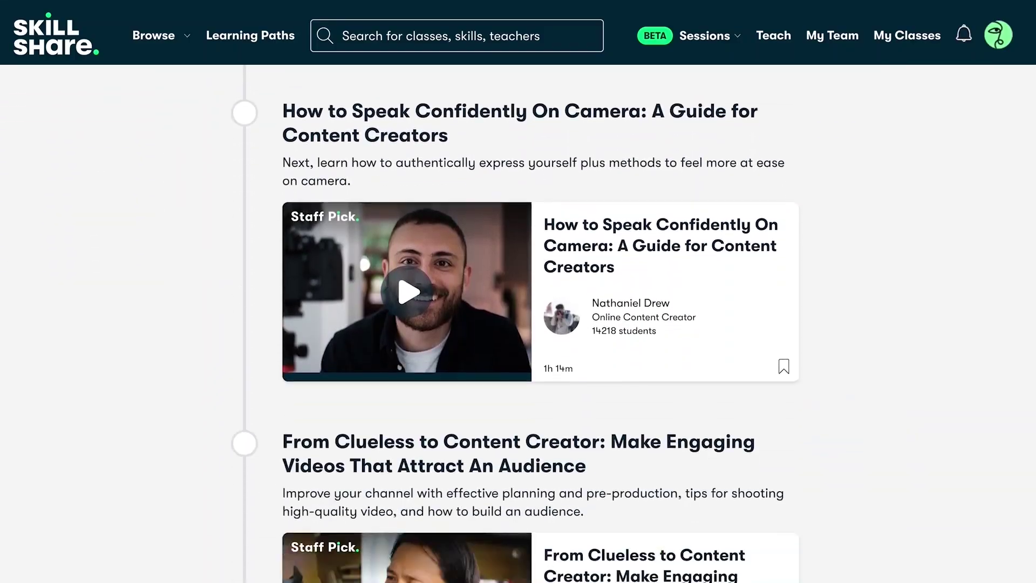
scroll(518, 324, down, 9)
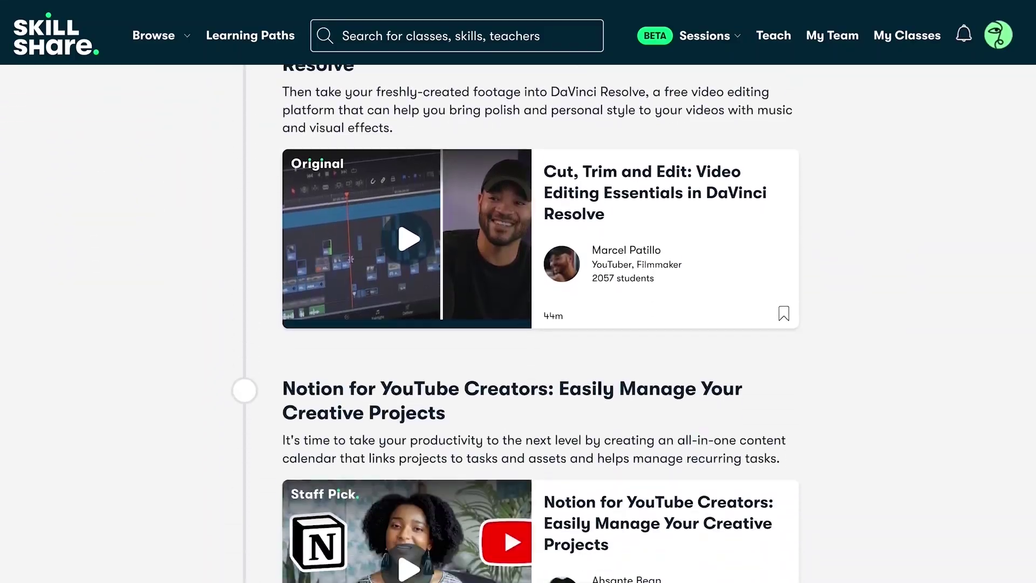
scroll(518, 323, down, 2)
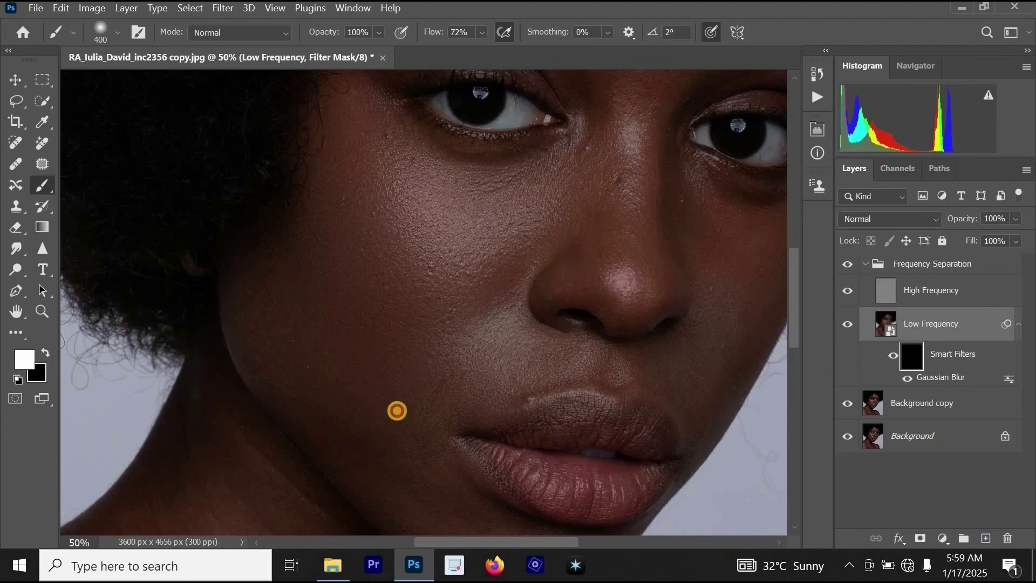
- In Photoshop, paint white on the Low Frequency filter mask over the cheek left of the nose, with brush size 400 and 72% flow
alt+click(450, 287)
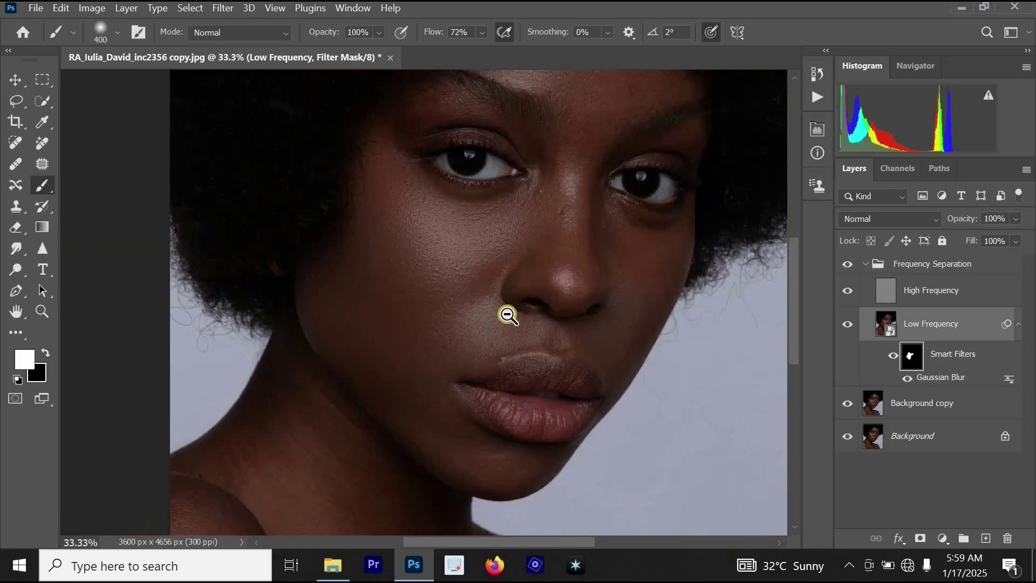
alt+click(507, 311)
ctrl+click(513, 250)
scroll(445, 206, down, 3)
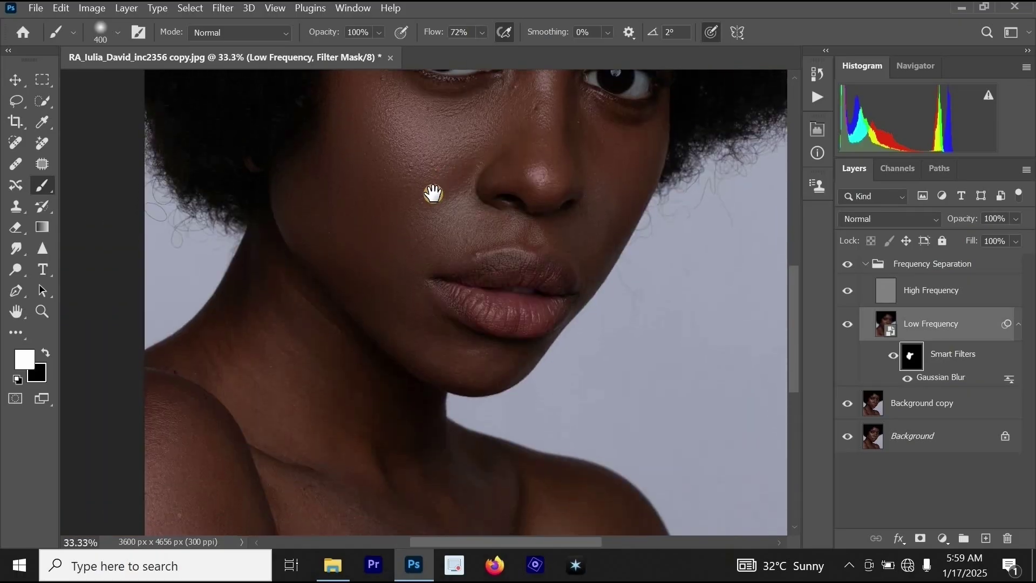
- Compare the cheek before and after smoothing by hiding and showing the Frequency Separation group
ctrl+click(409, 159)
alt+click(553, 153)
drag(550, 147, 535, 264)
ctrl+click(535, 263)
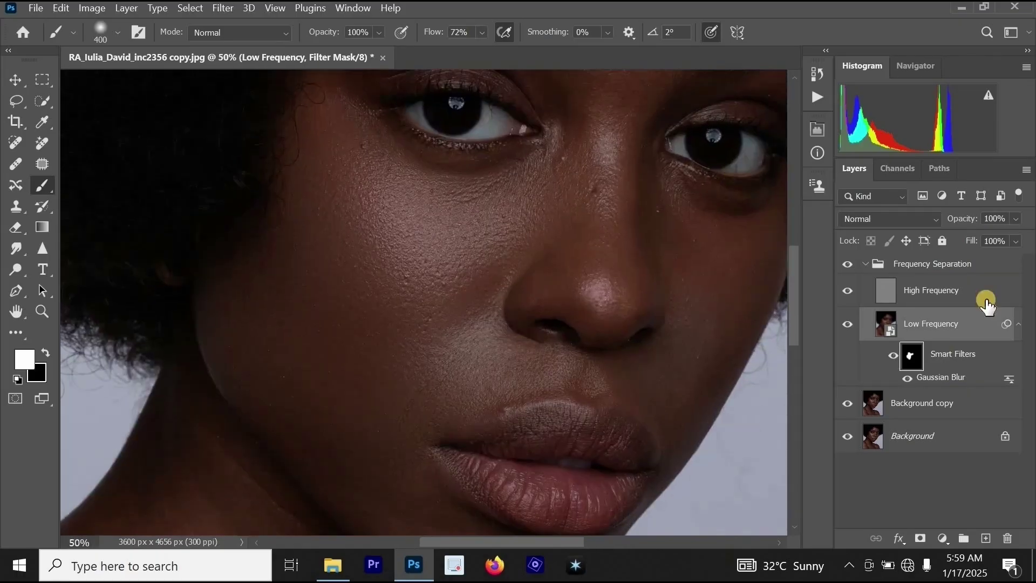
click(848, 264)
click(848, 265)
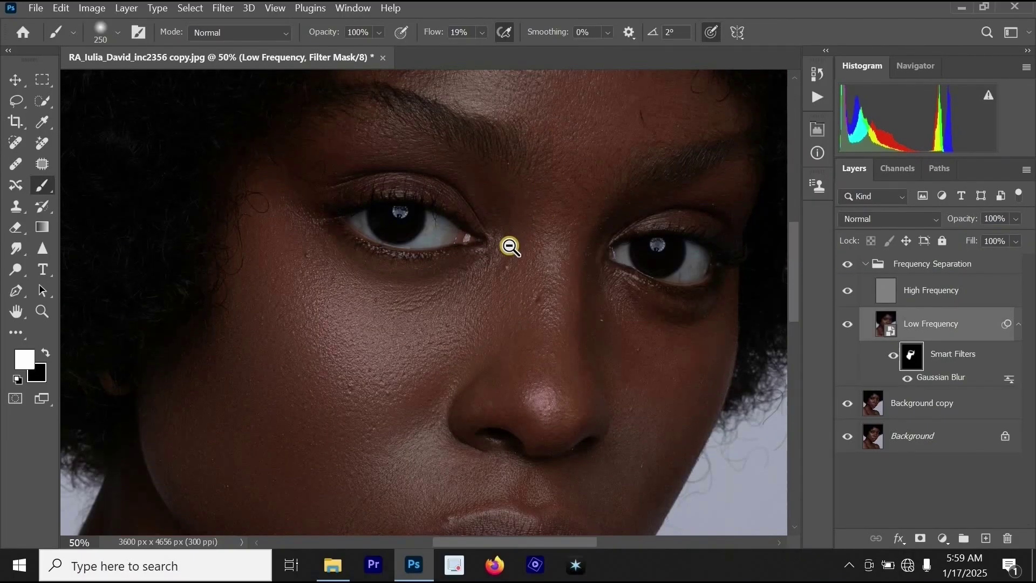
- Paint white on the Low Frequency filter mask across the forehead with brush size 250 and 19% flow
alt+click(509, 246)
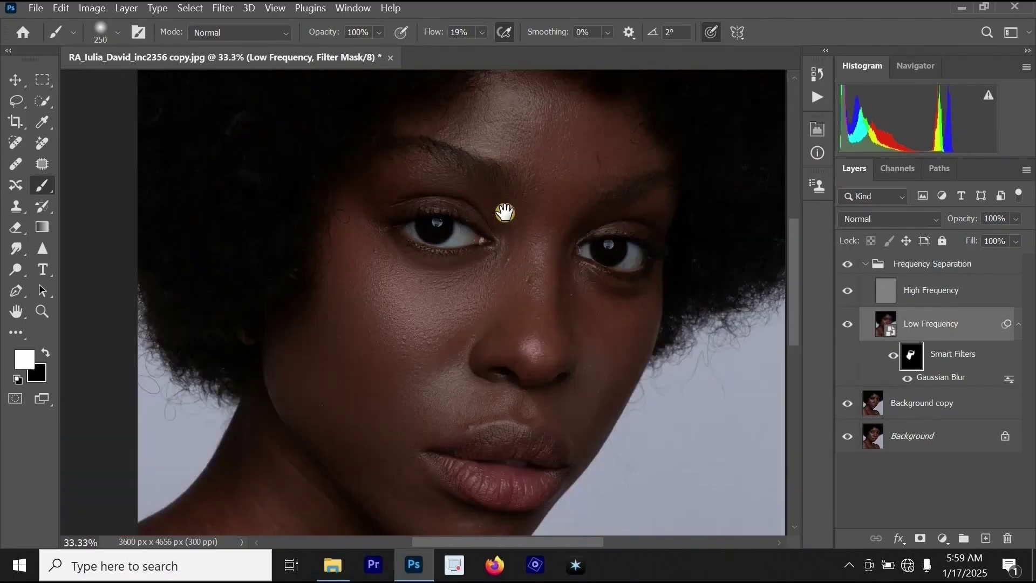
drag(504, 212, 464, 264)
ctrl+click(487, 177)
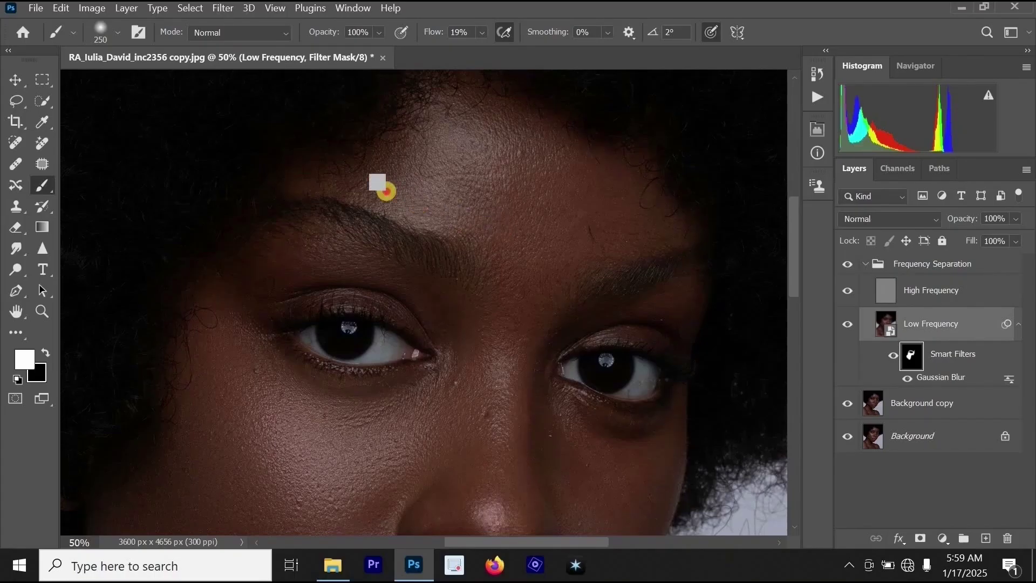
mouse_move(468, 112)
mouse_down()
mouse_move(556, 187)
mouse_move(461, 128)
mouse_move(525, 123)
mouse_move(454, 76)
mouse_move(616, 185)
mouse_move(560, 165)
mouse_up()
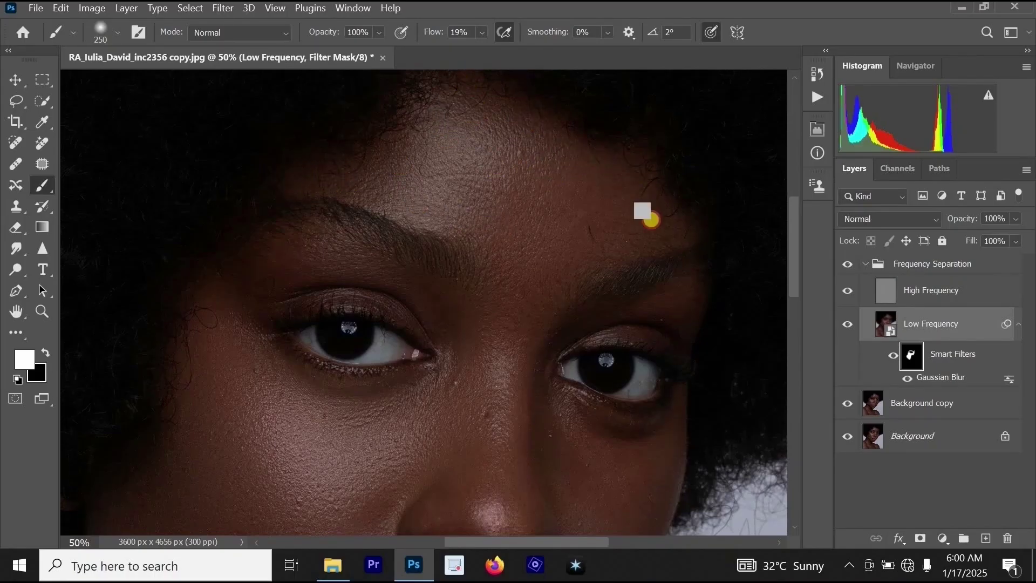
- Paint white on the Low Frequency filter mask over the nose and the cheek right of it at 19% flow
alt+click(553, 431)
drag(559, 464, 505, 303)
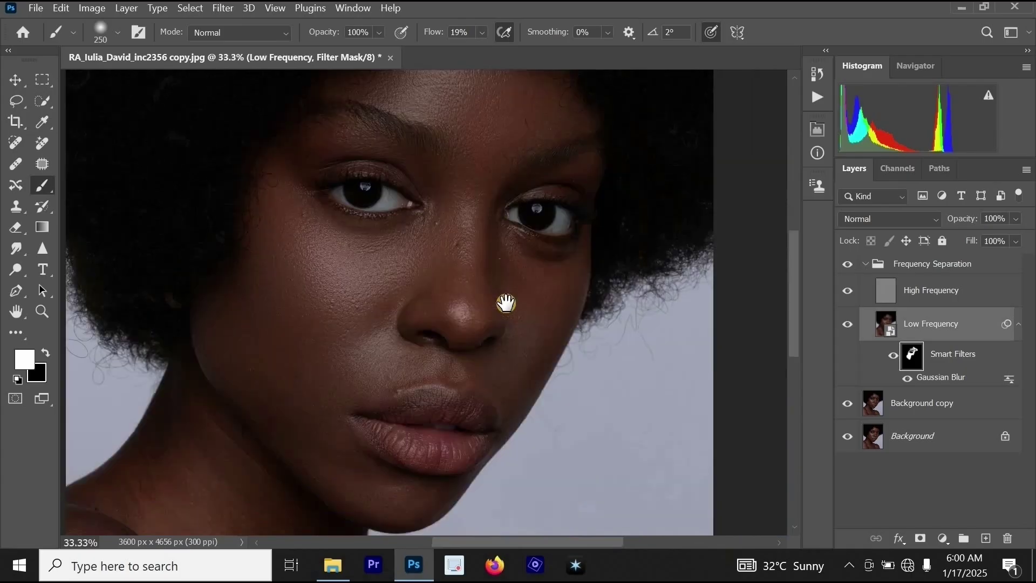
ctrl+click(511, 306)
drag(493, 184, 520, 215)
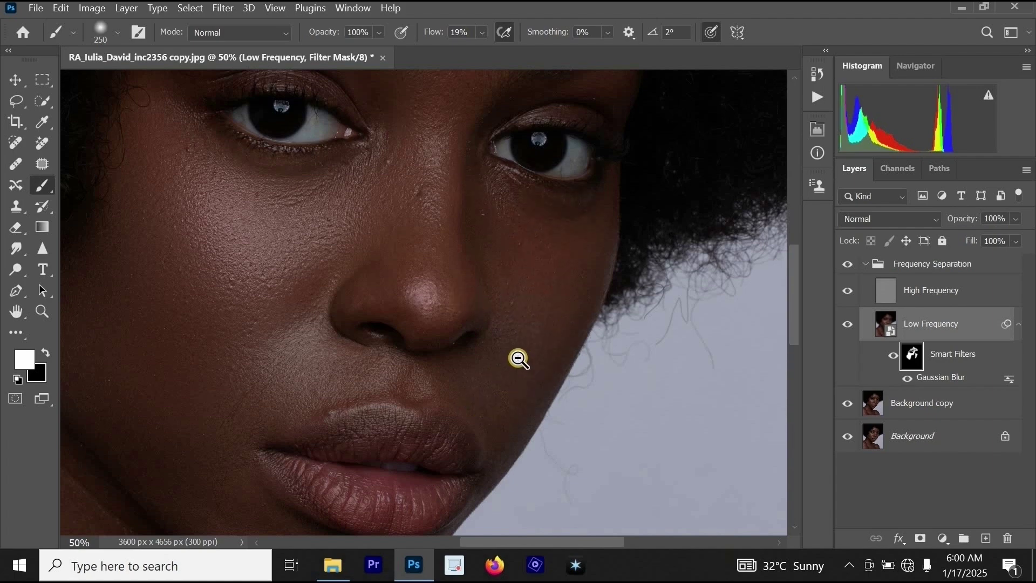
scroll(518, 358, down, 2)
scroll(498, 377, up, 1)
scroll(482, 372, up, 1)
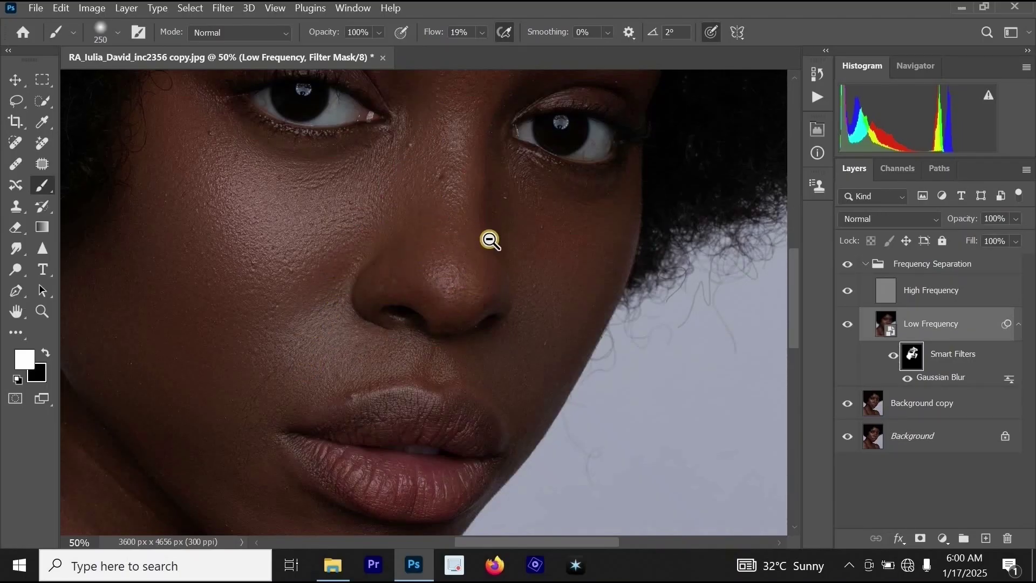
- Extend the white on the Low Frequency filter mask over the lower cheek and the skin around the mouth
scroll(490, 241, down, 1)
scroll(455, 323, down, 1)
scroll(403, 343, up, 2)
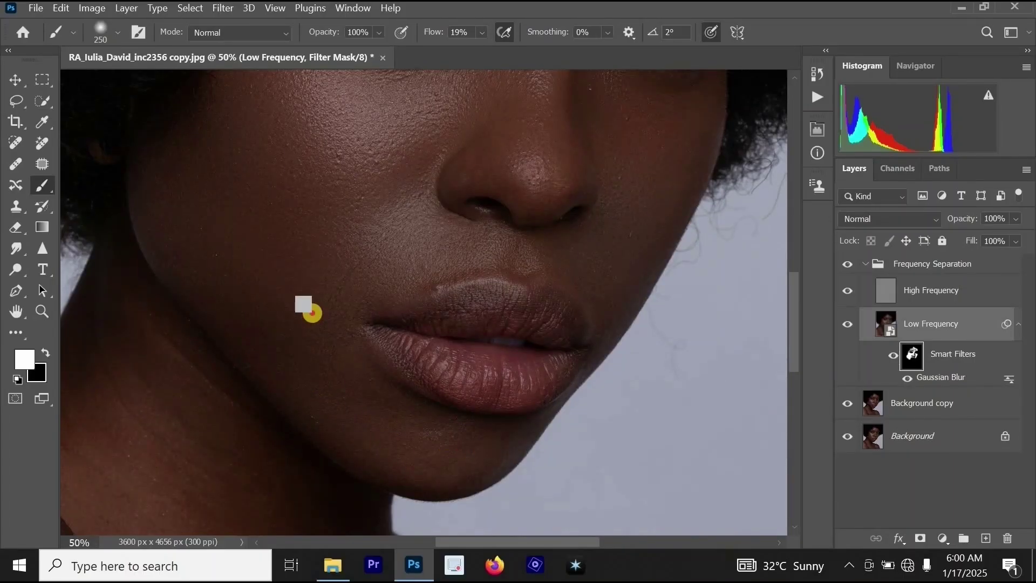
scroll(455, 338, down, 2)
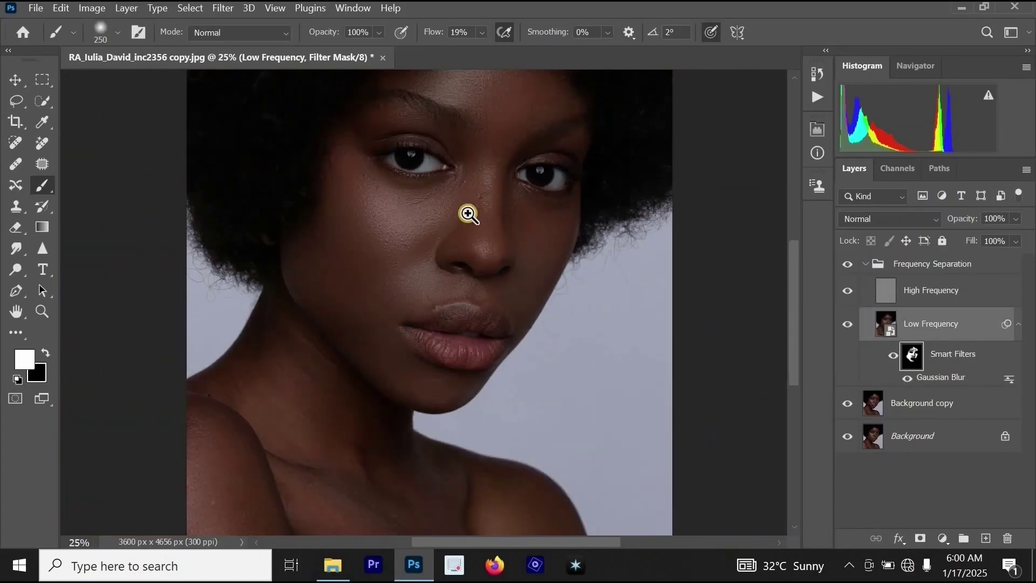
- Paint white on the Low Frequency filter mask over the neck with brush size 400, and swap the foreground colour to black
scroll(468, 215, up, 1)
drag(456, 194, 452, 283)
scroll(476, 171, down, 1)
drag(433, 328, 434, 212)
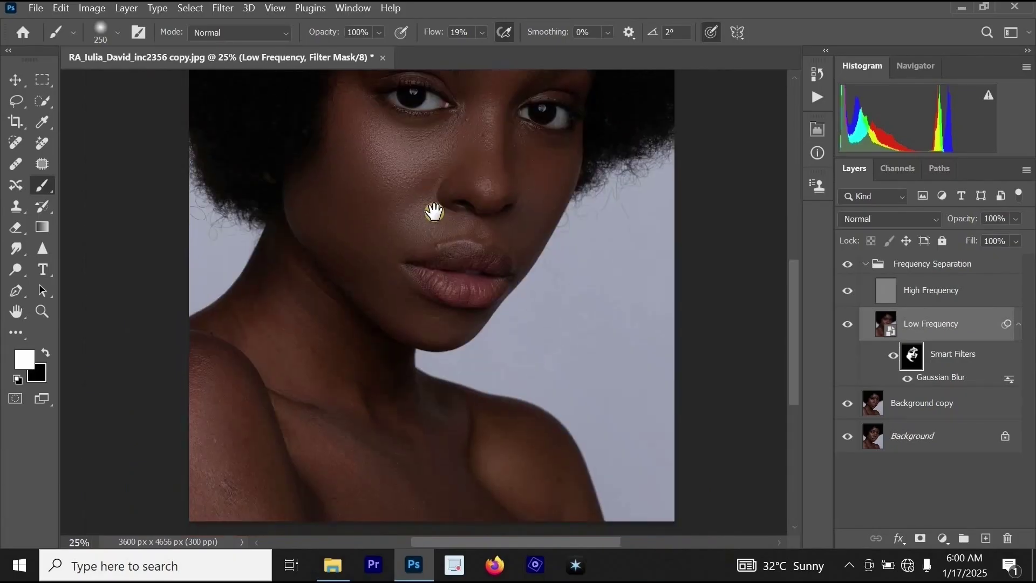
scroll(359, 277, up, 1)
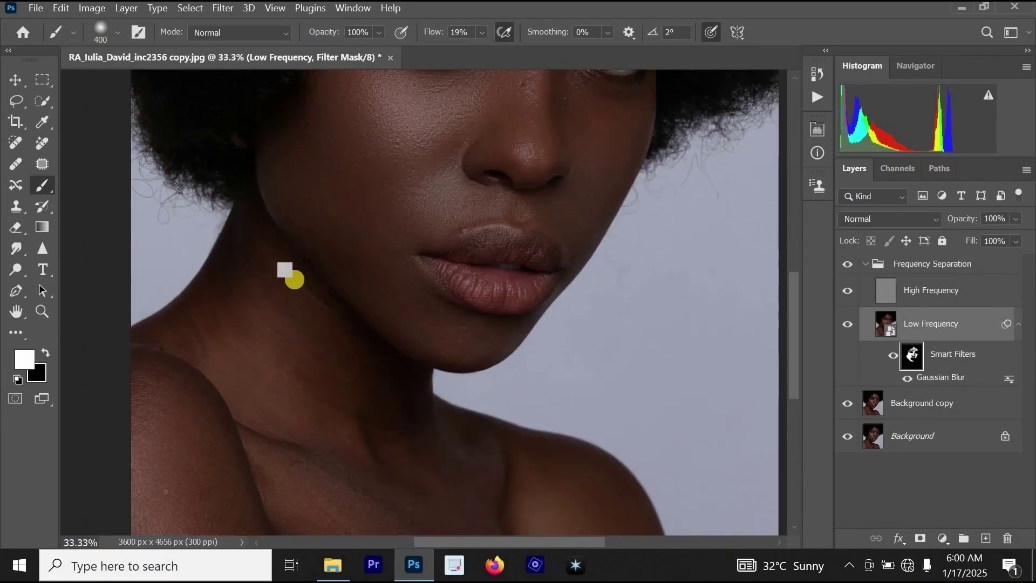
mouse_move(261, 248)
mouse_down()
mouse_move(325, 350)
mouse_move(253, 240)
mouse_move(306, 335)
mouse_move(253, 288)
mouse_move(227, 370)
mouse_move(350, 425)
mouse_move(306, 319)
mouse_move(408, 446)
mouse_move(438, 509)
mouse_move(374, 386)
mouse_move(277, 272)
mouse_move(222, 295)
mouse_move(220, 271)
mouse_up()
key(x)
key(ctrl+minus)
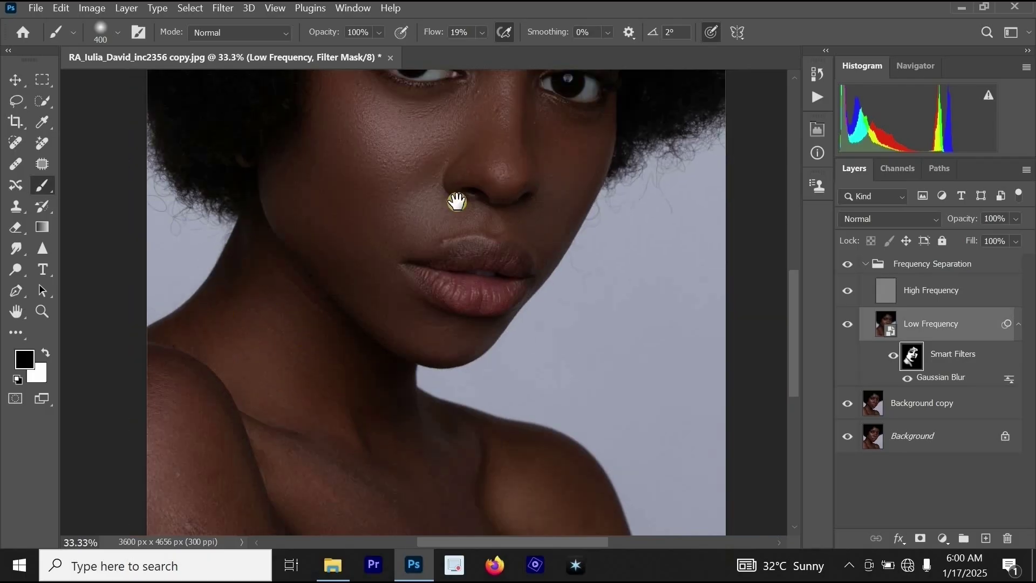
- Paint white past the jaw's edge on the Low Frequency filter mask at 19% flow, and paint that spill back out with black
drag(458, 263, 463, 353)
ctrl+click(435, 308)
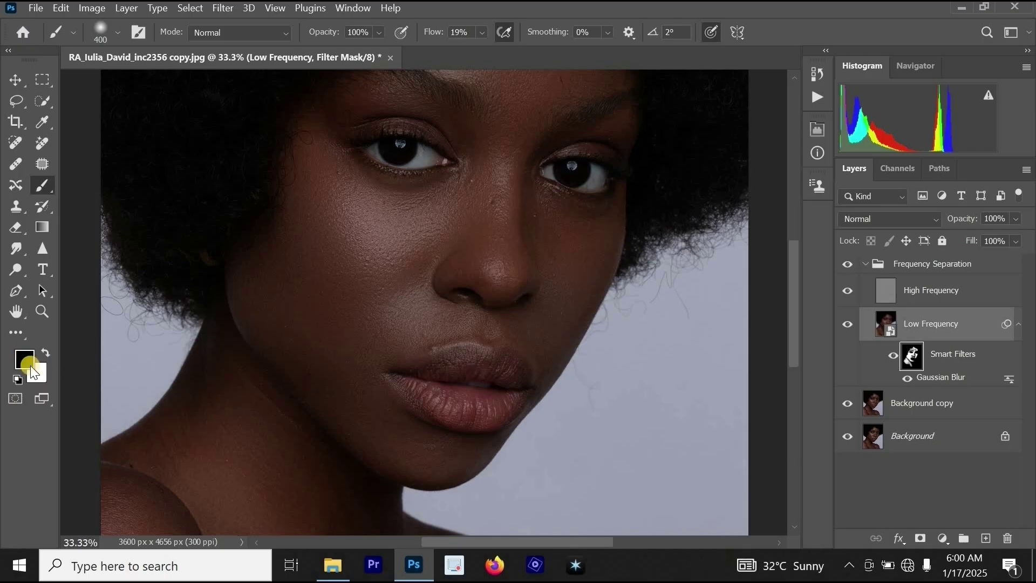
key(x)
mouse_move(548, 405)
mouse_down()
mouse_move(475, 532)
mouse_move(480, 488)
mouse_move(611, 305)
mouse_move(532, 440)
mouse_move(662, 299)
mouse_up()
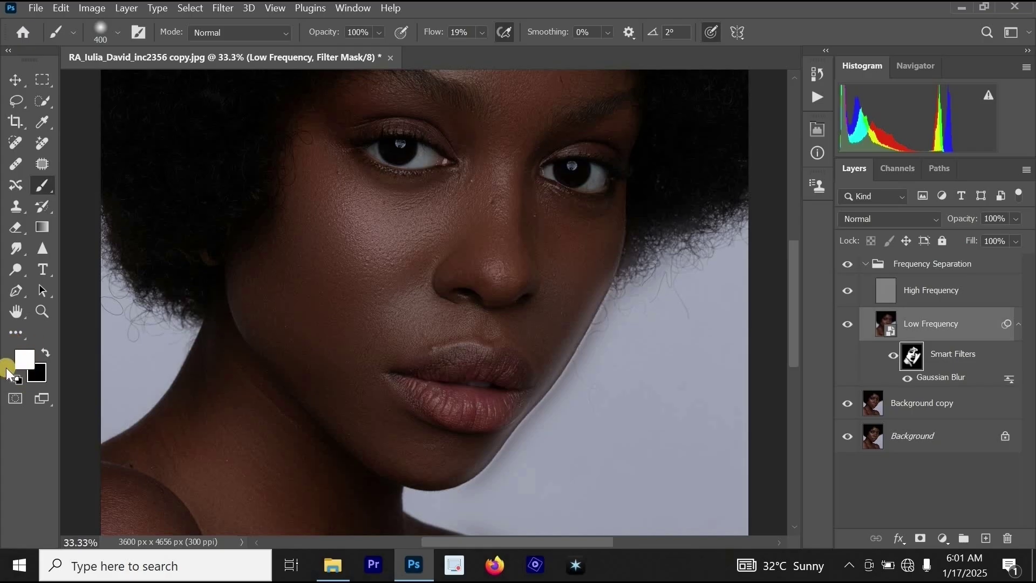
mouse_move(652, 225)
mouse_down()
mouse_move(542, 408)
mouse_move(499, 449)
mouse_move(625, 255)
mouse_move(429, 514)
mouse_move(625, 296)
mouse_move(655, 246)
mouse_move(448, 493)
mouse_move(654, 246)
mouse_move(466, 440)
mouse_move(505, 387)
mouse_move(415, 409)
mouse_up()
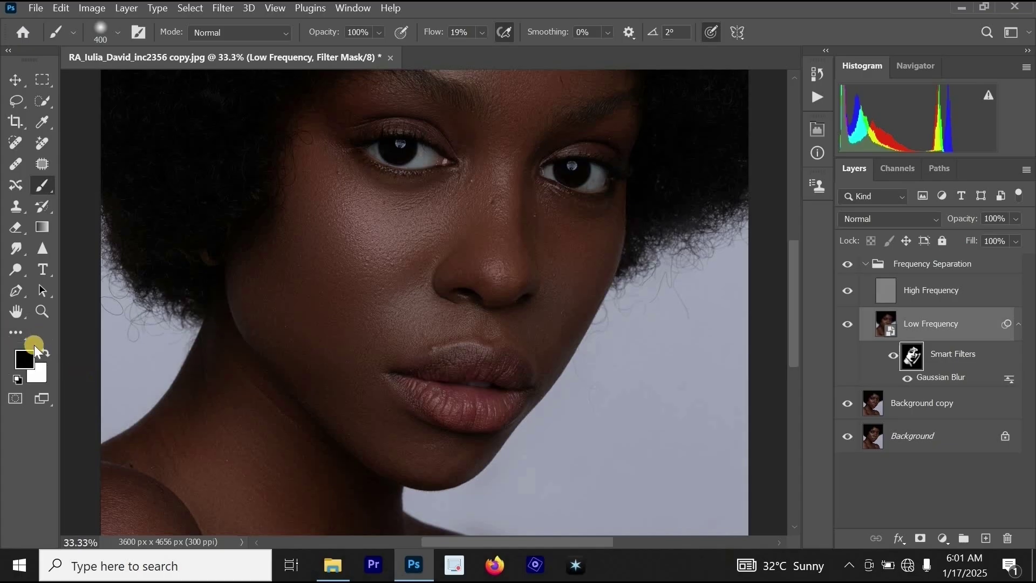
key(x)
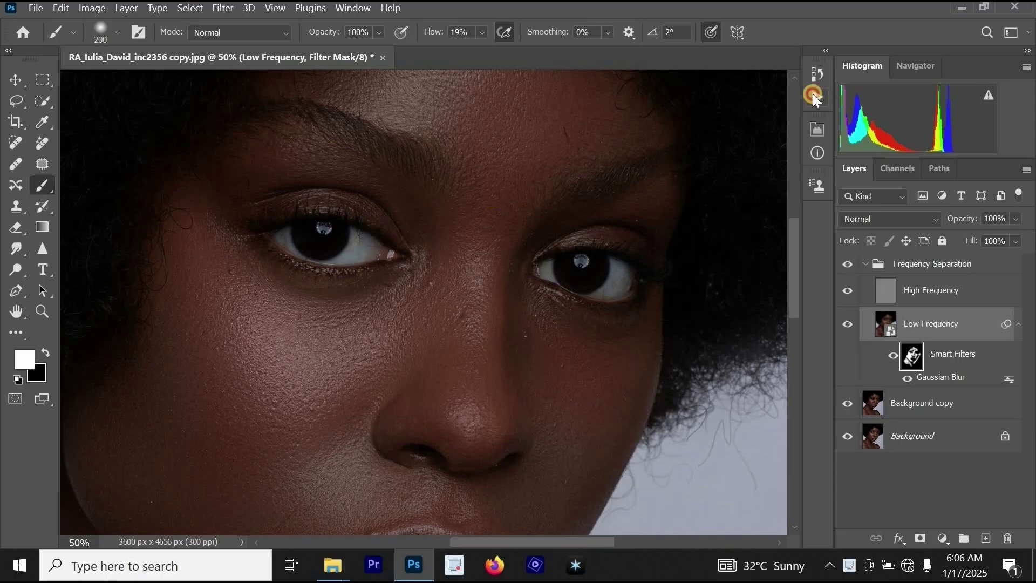
- Show the recorded actions and examine the smoothed skin on the face, close up and from a distance
click(815, 95)
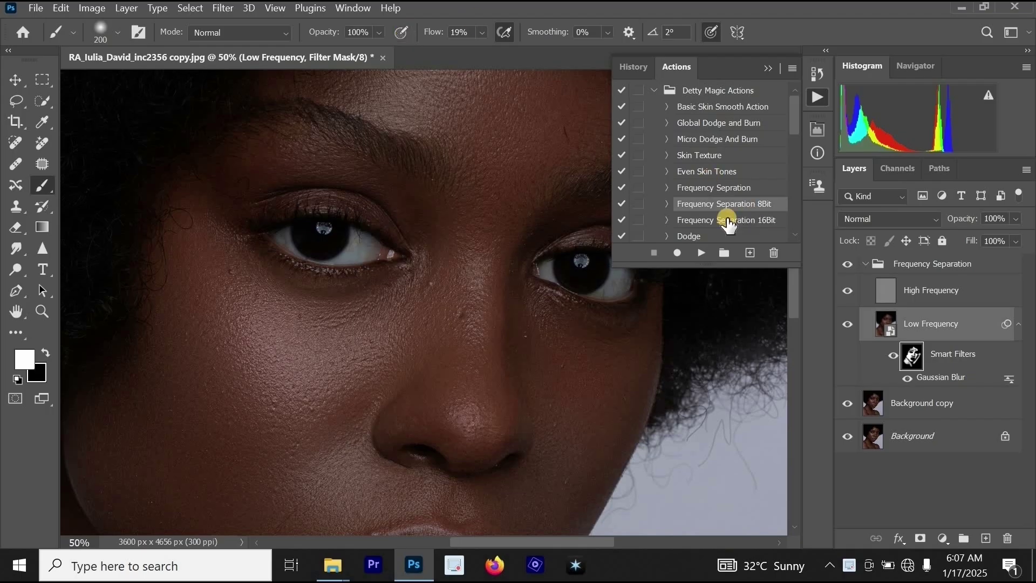
scroll(406, 259, down, 2)
scroll(436, 212, down, 2)
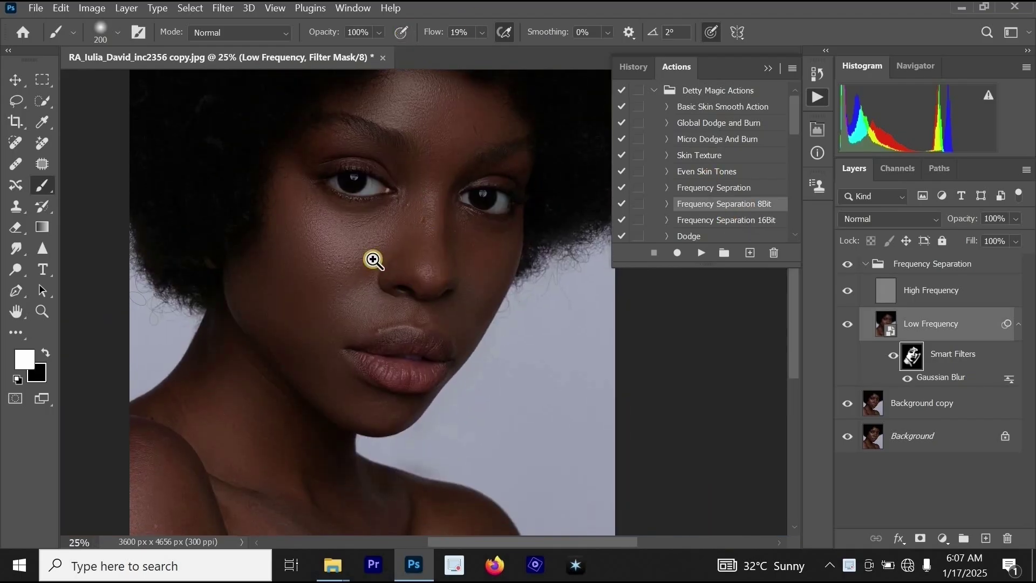
scroll(373, 260, up, 1)
scroll(384, 238, up, 1)
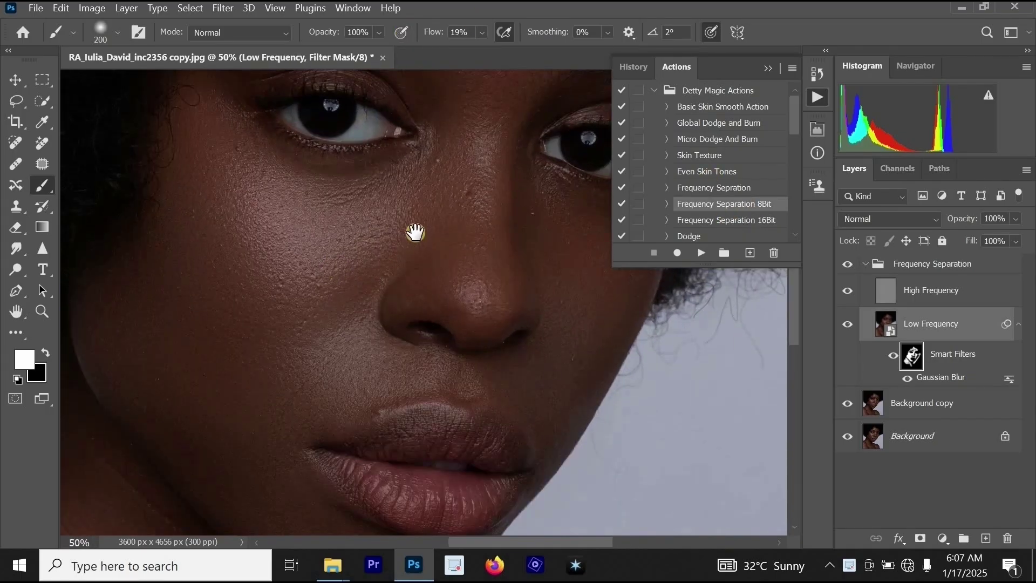
drag(329, 275, 415, 232)
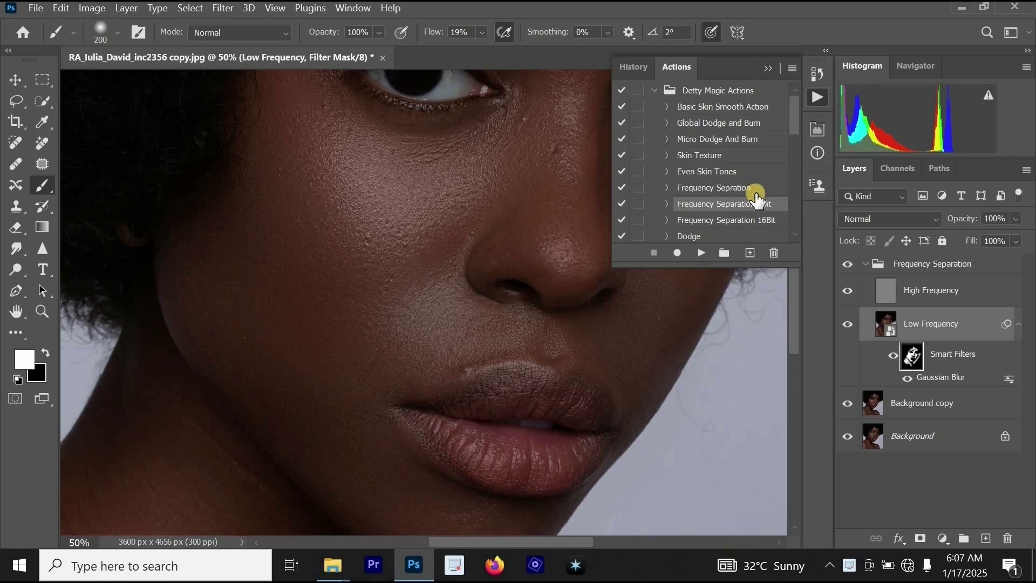
key(ctrl+minus)
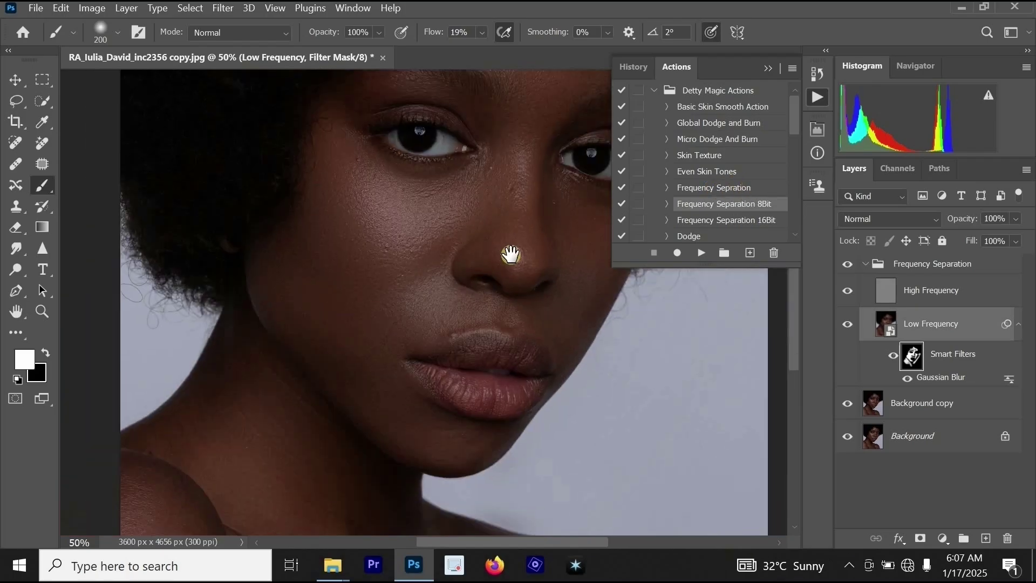
drag(609, 219, 577, 232)
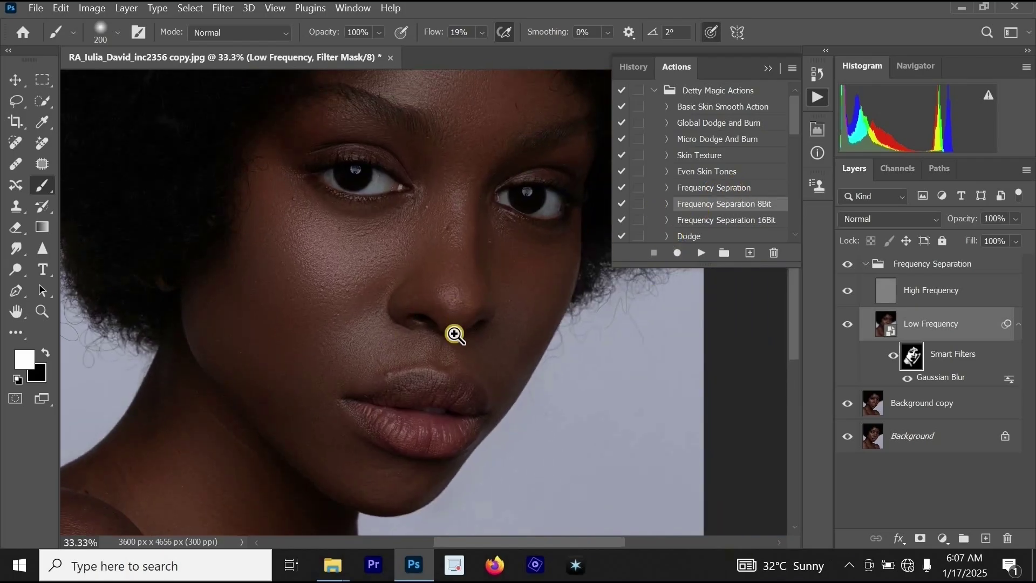
click(514, 310)
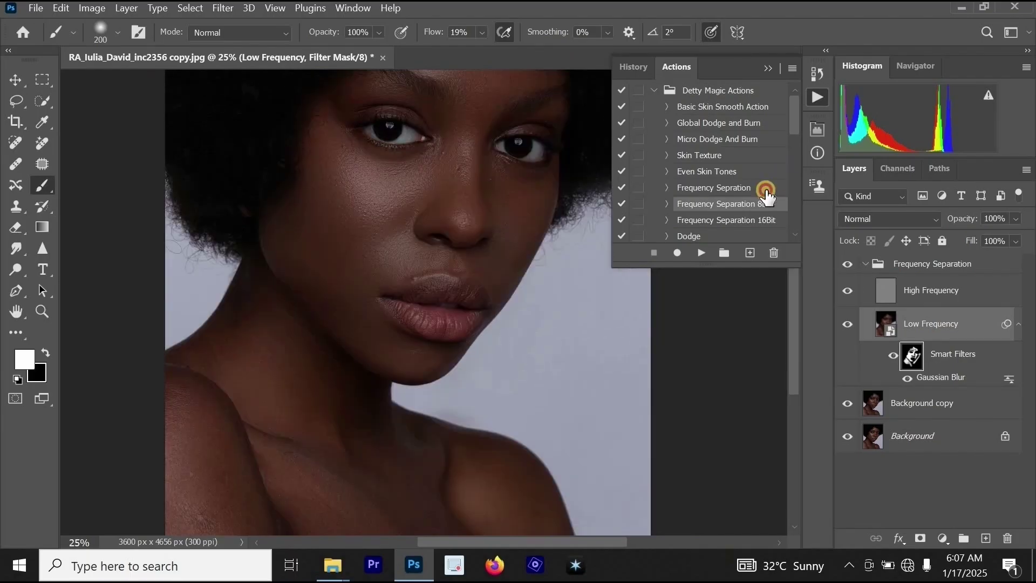
- Paint white on the Low Frequency filter mask over the near shoulder and upper arm with brush size 300 at 19% flow
scroll(321, 442, up, 1)
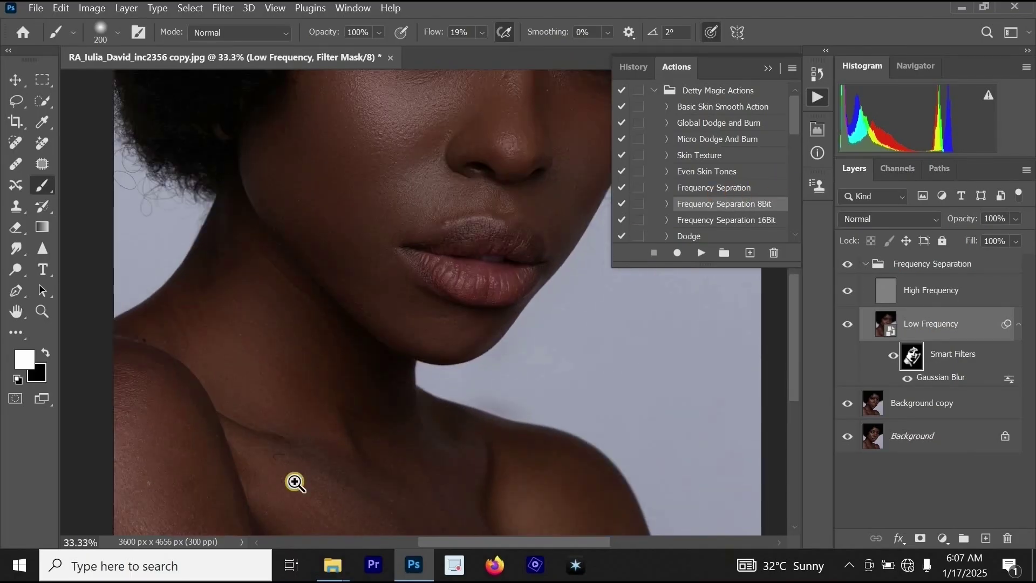
alt+click(289, 478)
drag(297, 426, 335, 285)
ctrl+click(202, 337)
ctrl+click(201, 337)
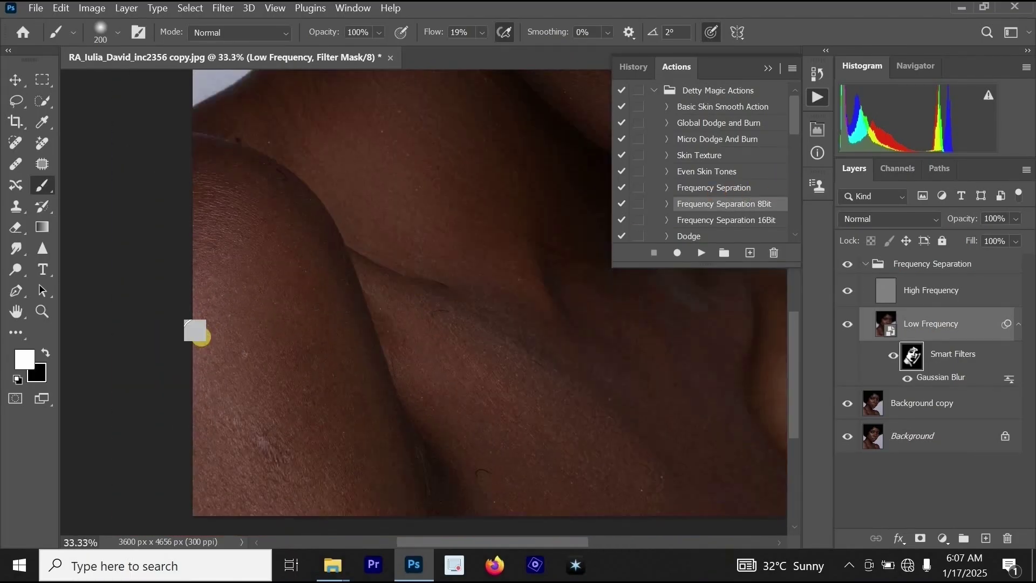
key(bracketright)
mouse_move(237, 205)
mouse_down()
mouse_move(227, 236)
mouse_move(203, 233)
mouse_move(230, 383)
mouse_move(237, 224)
mouse_move(270, 219)
mouse_move(307, 343)
mouse_move(235, 186)
mouse_move(254, 199)
mouse_move(284, 464)
mouse_move(304, 355)
mouse_move(288, 454)
mouse_move(226, 390)
mouse_move(233, 459)
mouse_move(278, 423)
mouse_move(269, 450)
mouse_move(342, 435)
mouse_move(317, 238)
mouse_move(391, 473)
mouse_up()
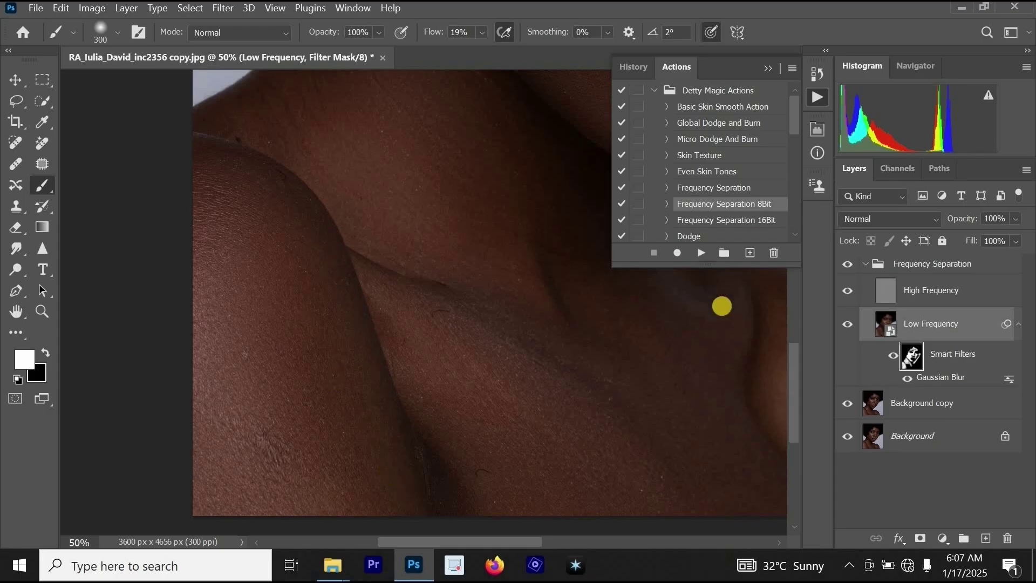
- Try a Gaussian Blur radius of 815.8 pixels on the Low Frequency layer and cancel the filter dialog
double_click(955, 378)
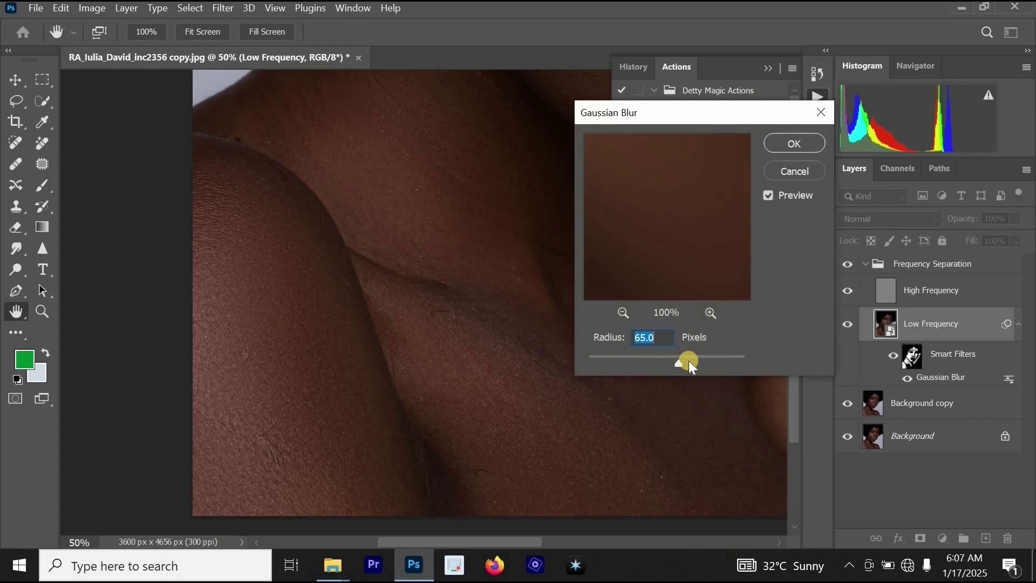
drag(689, 361, 740, 359)
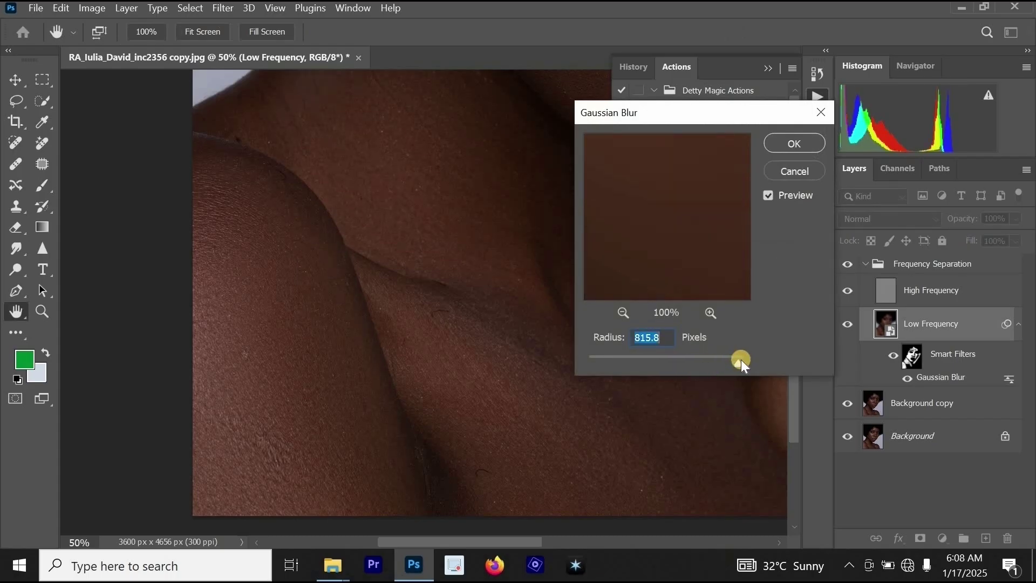
click(440, 329)
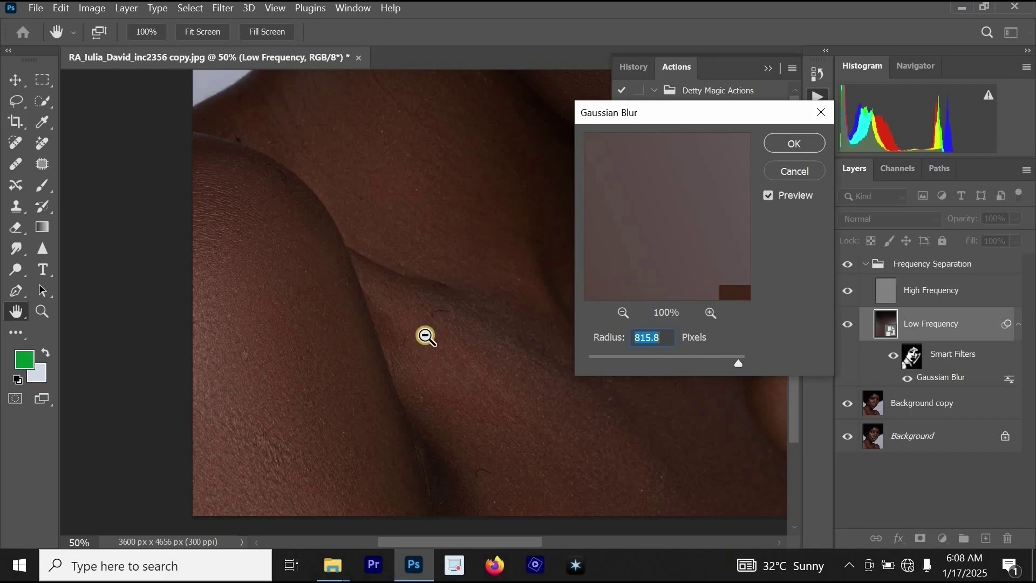
alt+click(478, 358)
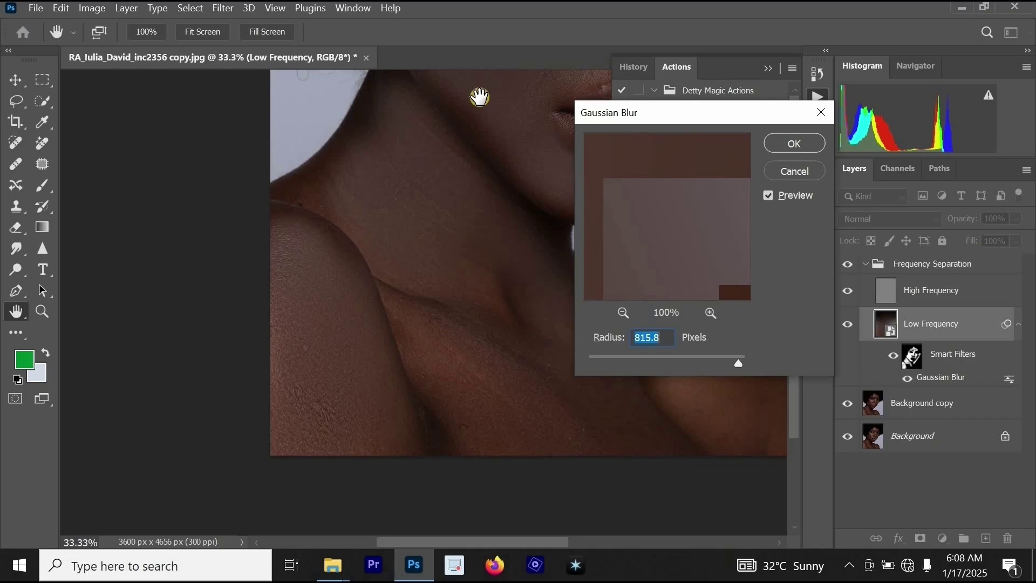
alt+click(511, 107)
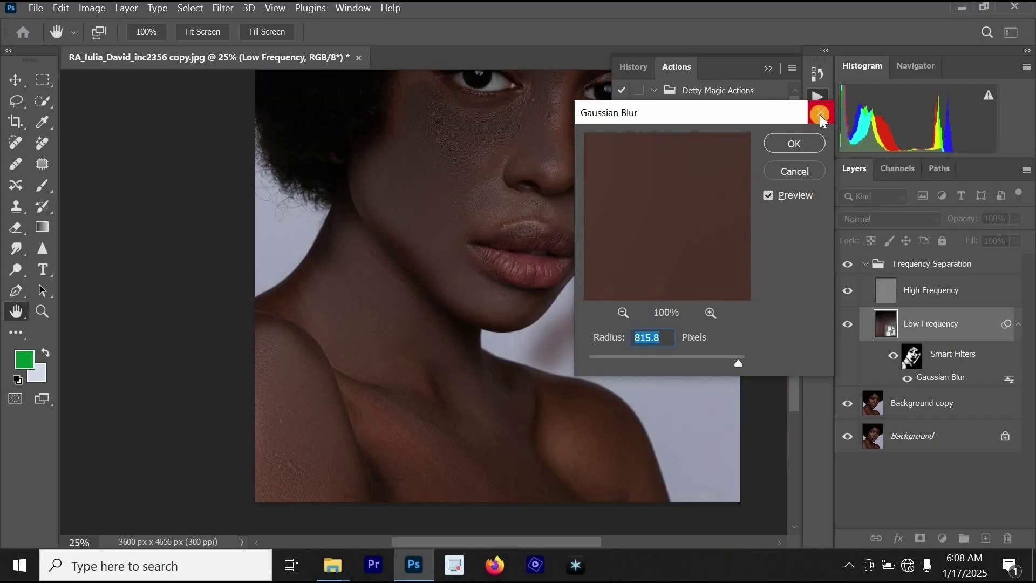
click(821, 112)
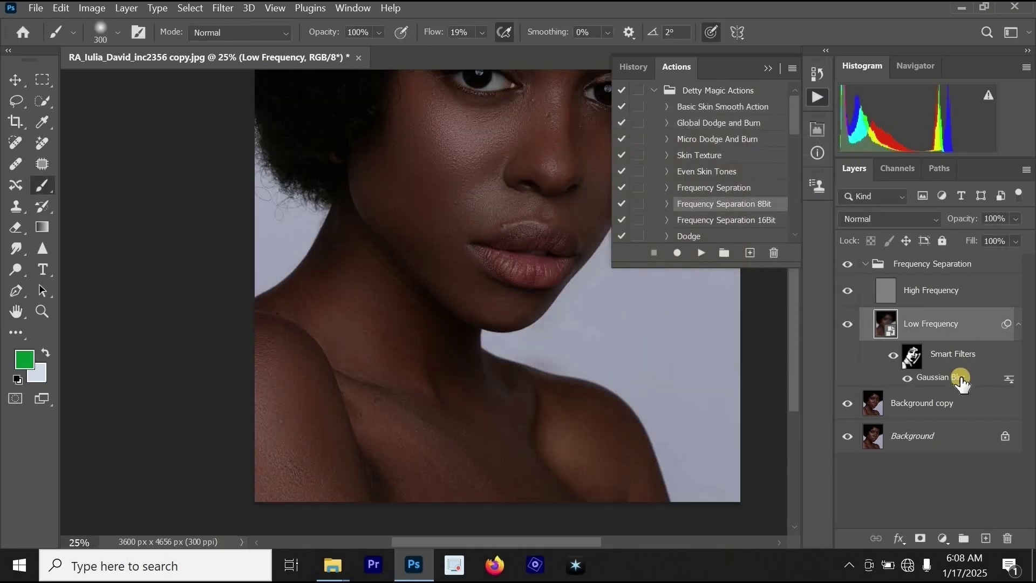
- Try a Gaussian Blur radius of 33.2 pixels, restore it to 65.0, and examine the cheek's texture
double_click(961, 380)
drag(683, 357, 664, 363)
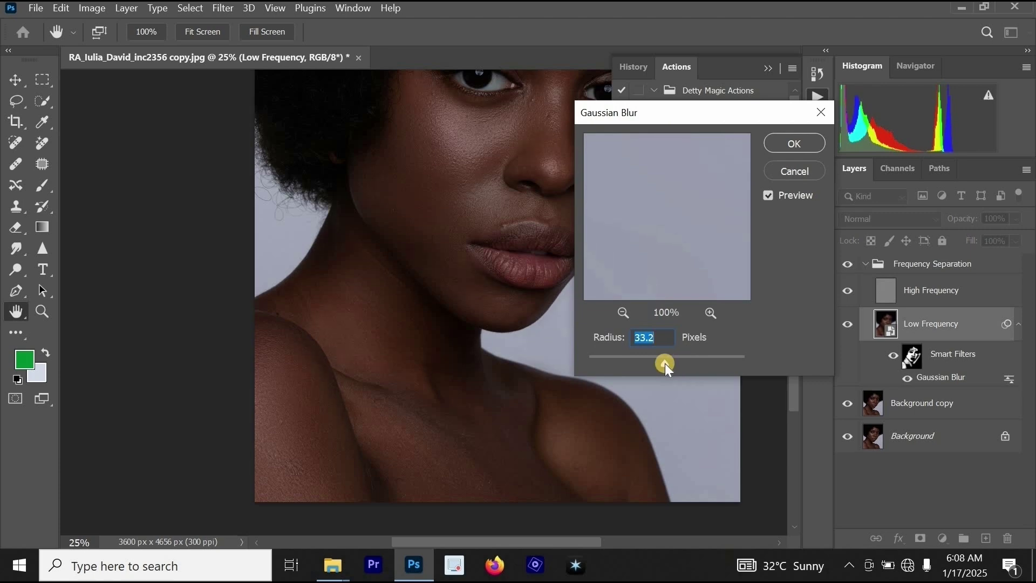
key(alt)
key(ctrl+z)
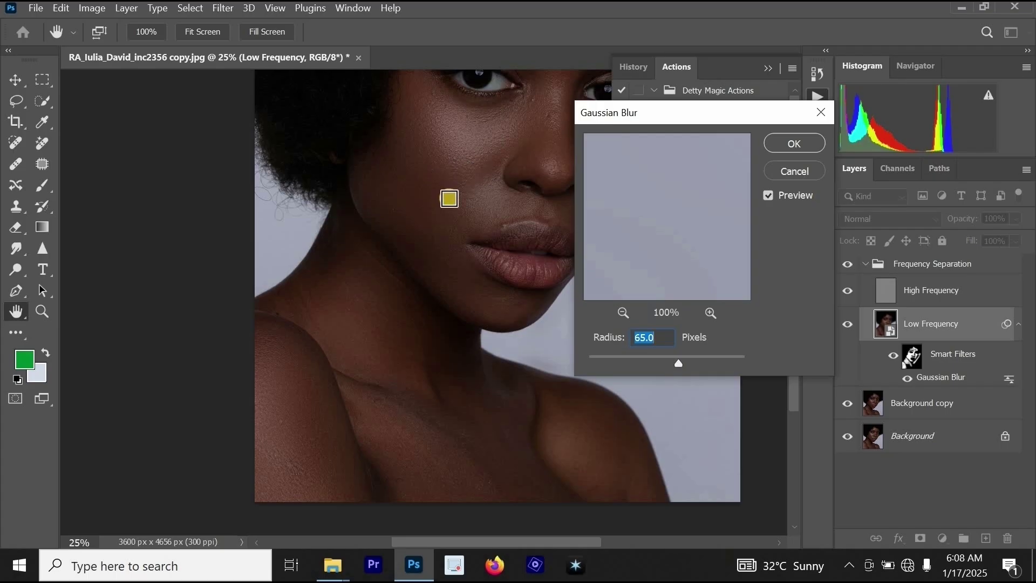
drag(432, 296, 373, 412)
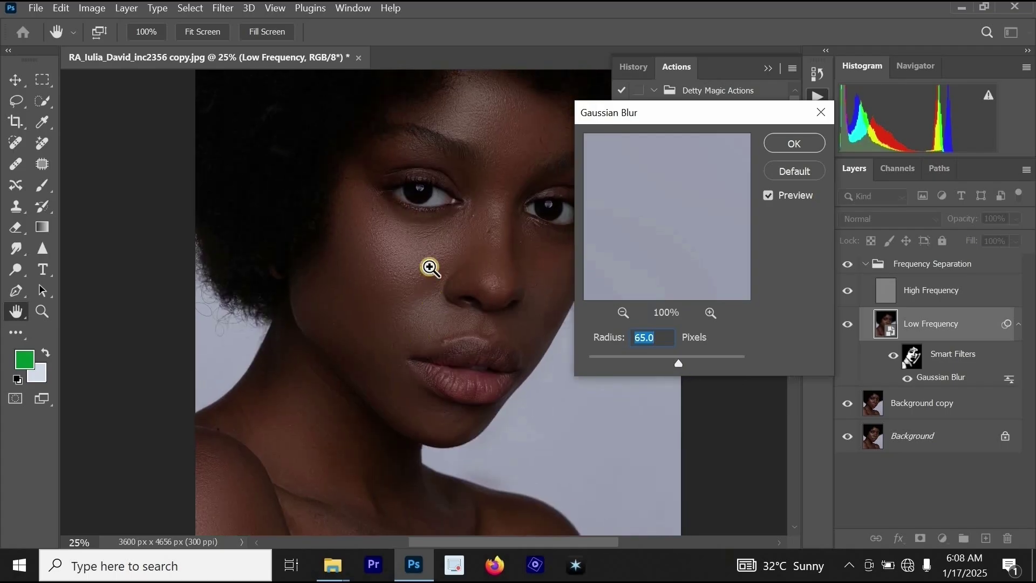
ctrl+click(430, 266)
ctrl+click(430, 268)
ctrl+click(434, 282)
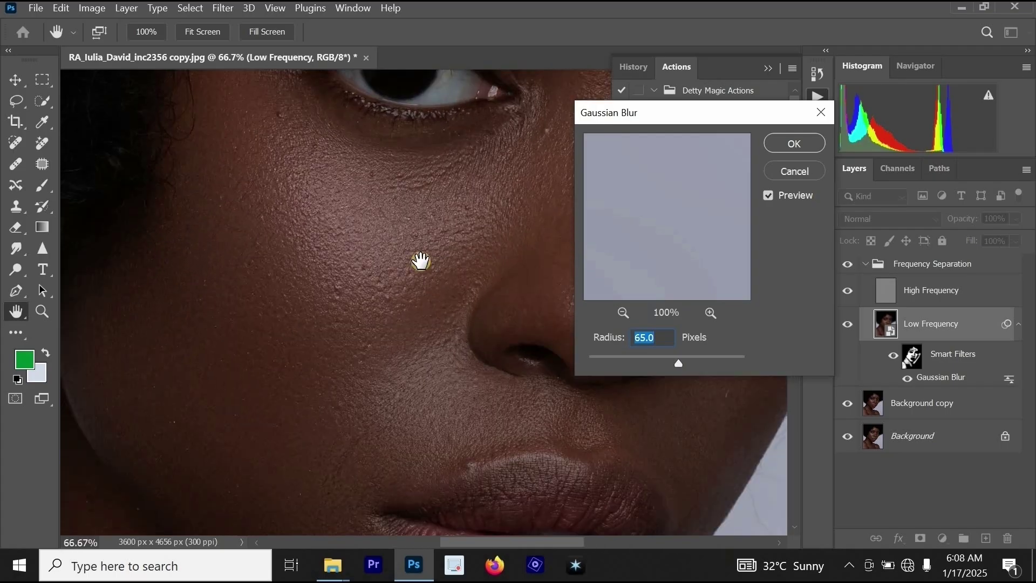
drag(420, 261, 407, 240)
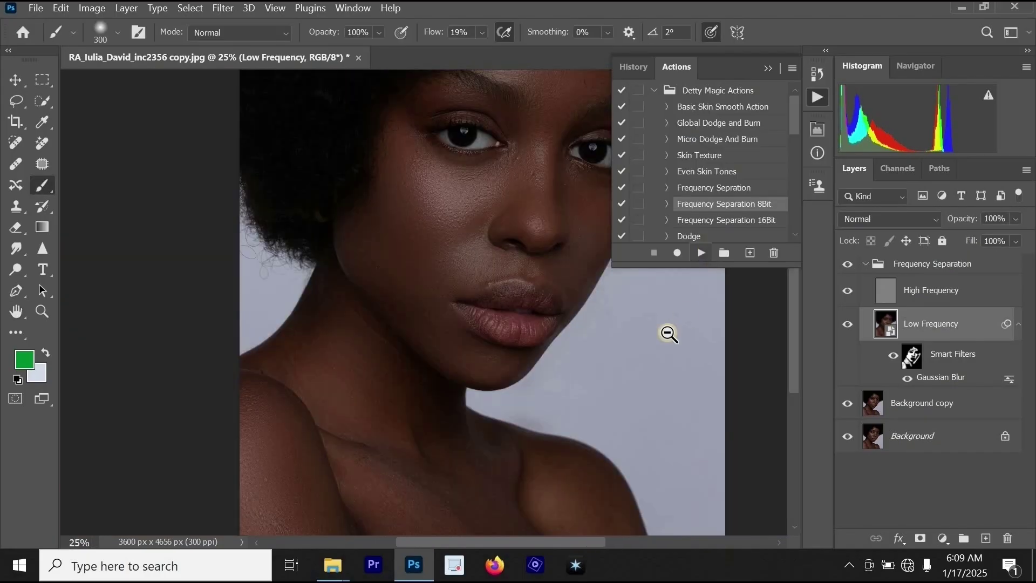
- Select the Low Frequency filter mask and paint white over the chest and collarbone with brush size 300 at 19% flow
drag(630, 368, 563, 347)
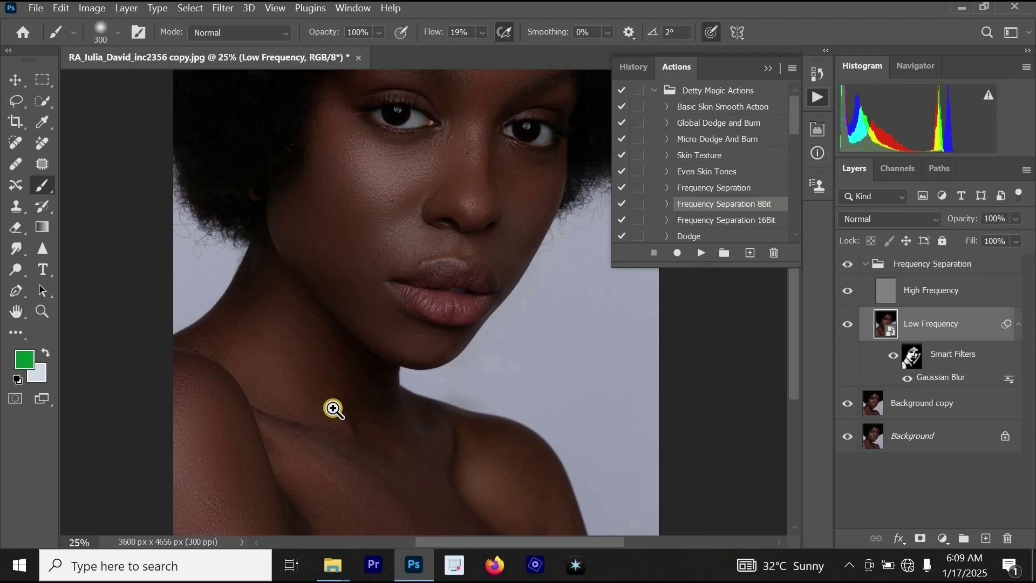
scroll(340, 406, up, 1)
scroll(335, 274, down, 3)
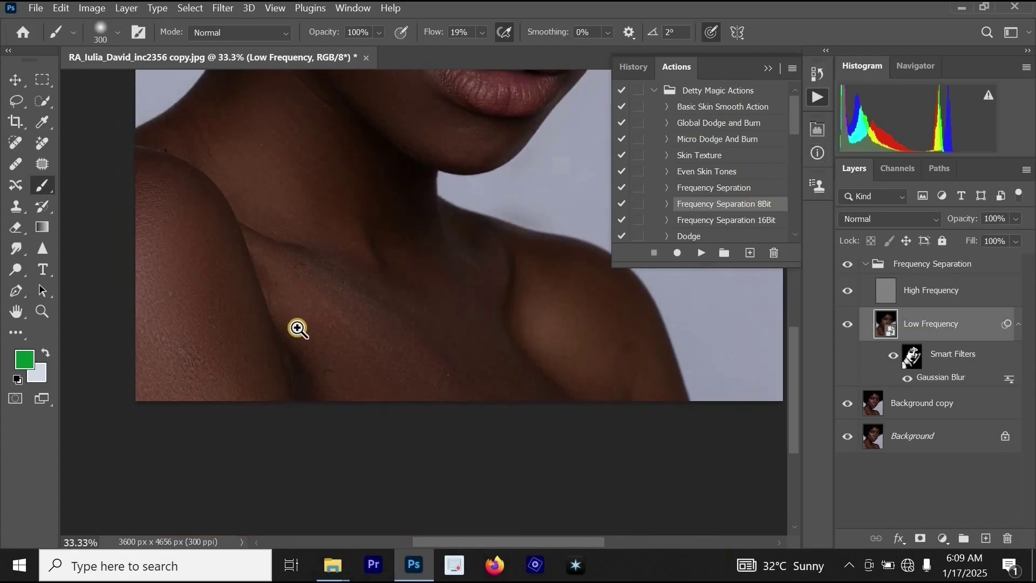
scroll(298, 329, up, 1)
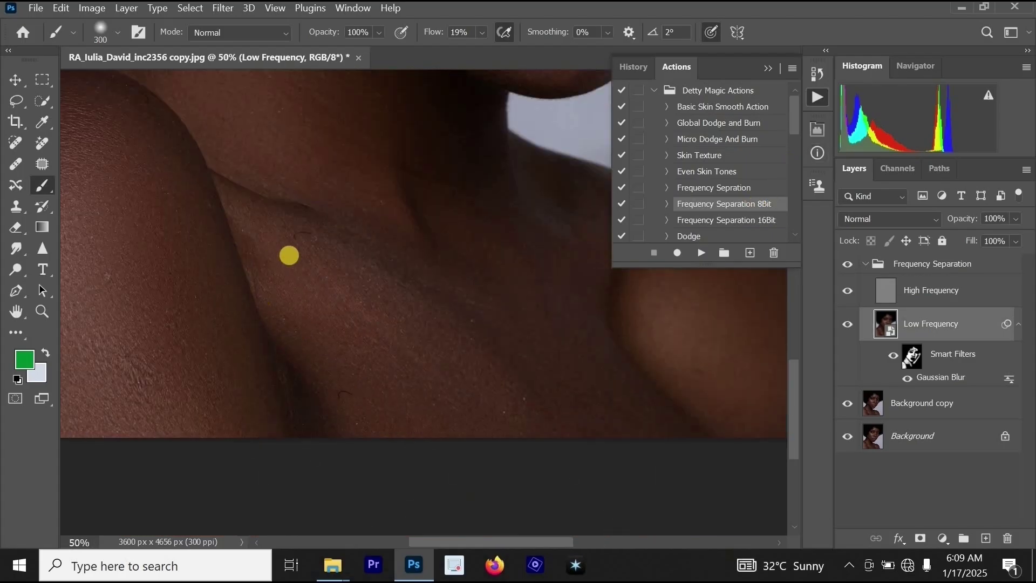
click(912, 355)
mouse_move(292, 259)
mouse_down()
mouse_move(266, 238)
mouse_move(298, 247)
mouse_move(301, 168)
mouse_move(497, 435)
mouse_move(478, 257)
mouse_move(581, 414)
mouse_move(555, 354)
mouse_move(539, 185)
mouse_move(555, 407)
mouse_move(348, 335)
mouse_move(322, 338)
mouse_move(247, 166)
mouse_up()
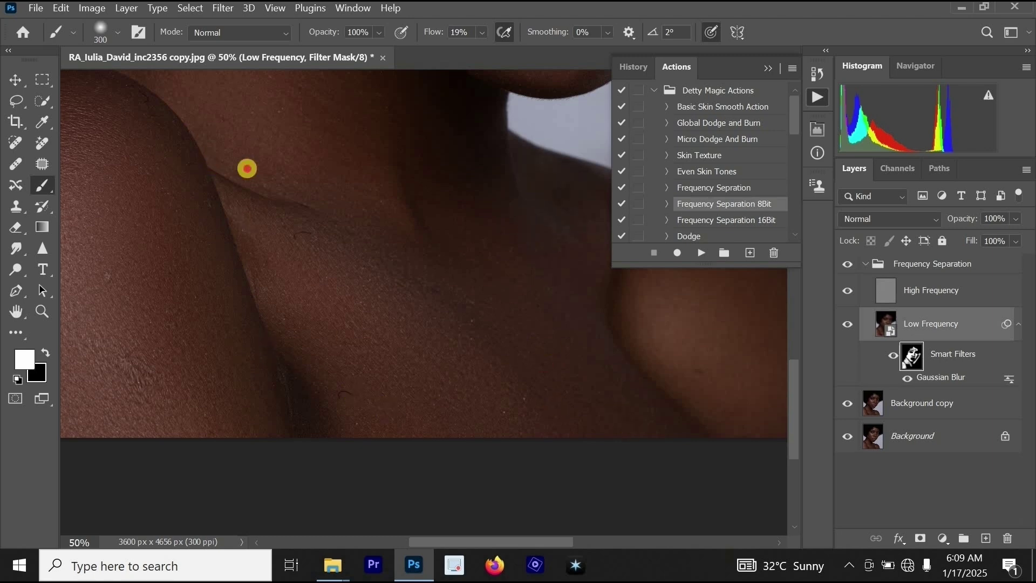
- Paint white on the Low Frequency filter mask over the upper chest beside the far shoulder
alt+click(435, 294)
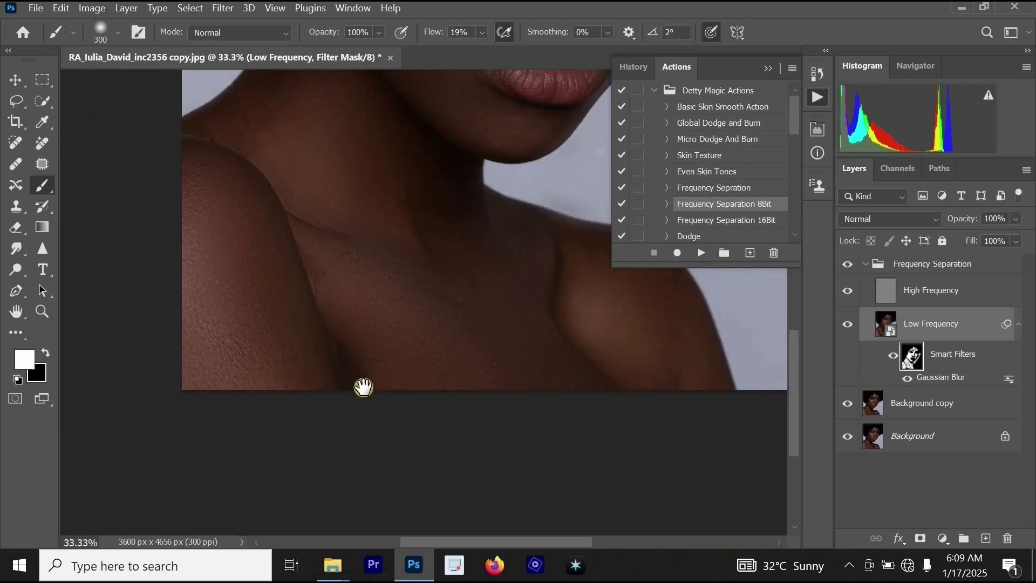
drag(363, 388, 220, 481)
ctrl+click(489, 436)
mouse_move(410, 392)
mouse_down()
mouse_move(370, 301)
mouse_move(458, 451)
mouse_move(389, 325)
mouse_move(479, 366)
mouse_move(441, 337)
mouse_move(565, 460)
mouse_move(486, 342)
mouse_move(553, 448)
mouse_move(459, 332)
mouse_move(372, 286)
mouse_up()
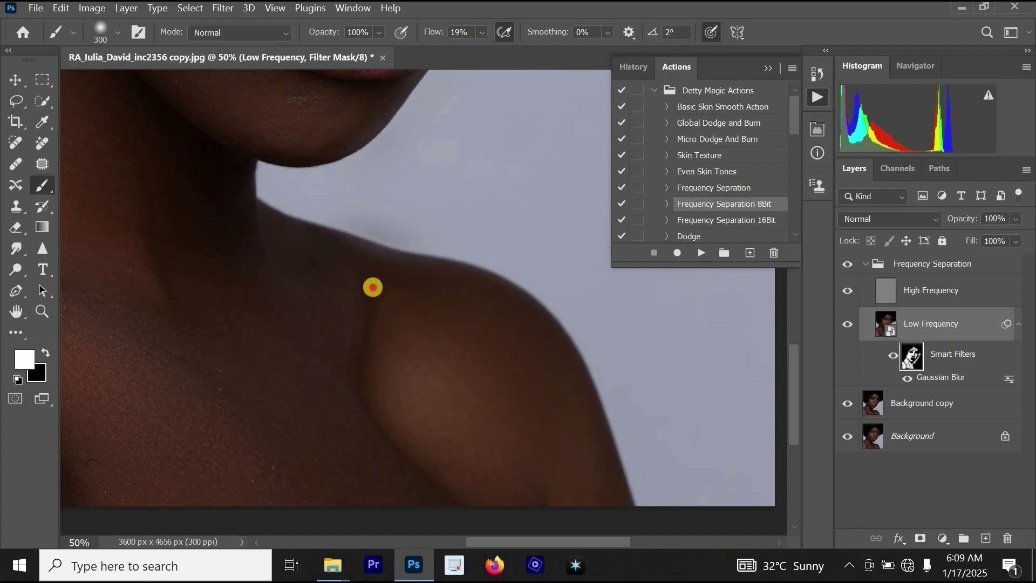
- Examine the retouched face, and look through the Detty Magic Actions and Detty Eye Actions sets, collapsing both
alt+click(549, 388)
alt+click(550, 387)
drag(513, 266, 474, 574)
ctrl+click(460, 396)
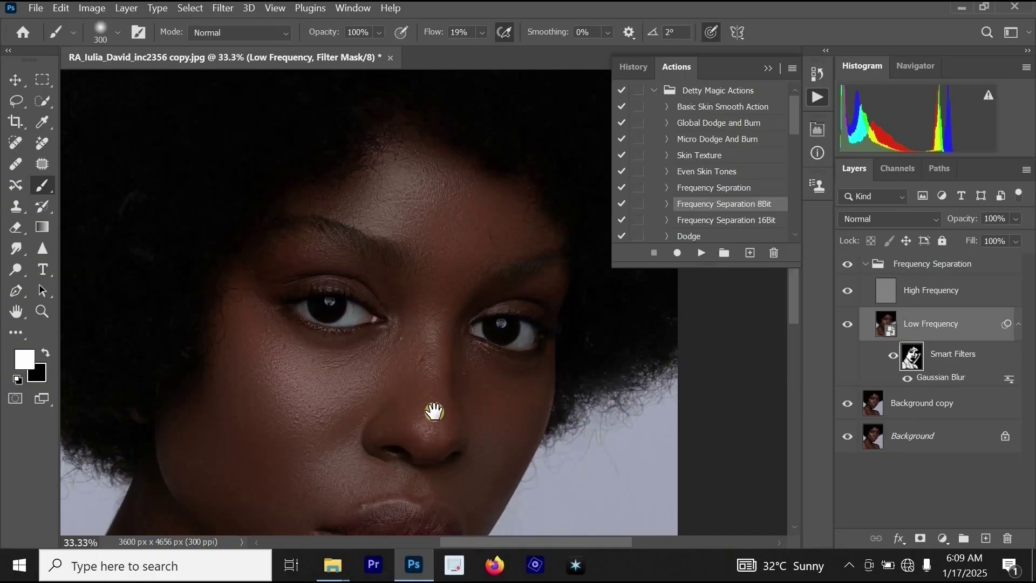
drag(435, 412, 520, 206)
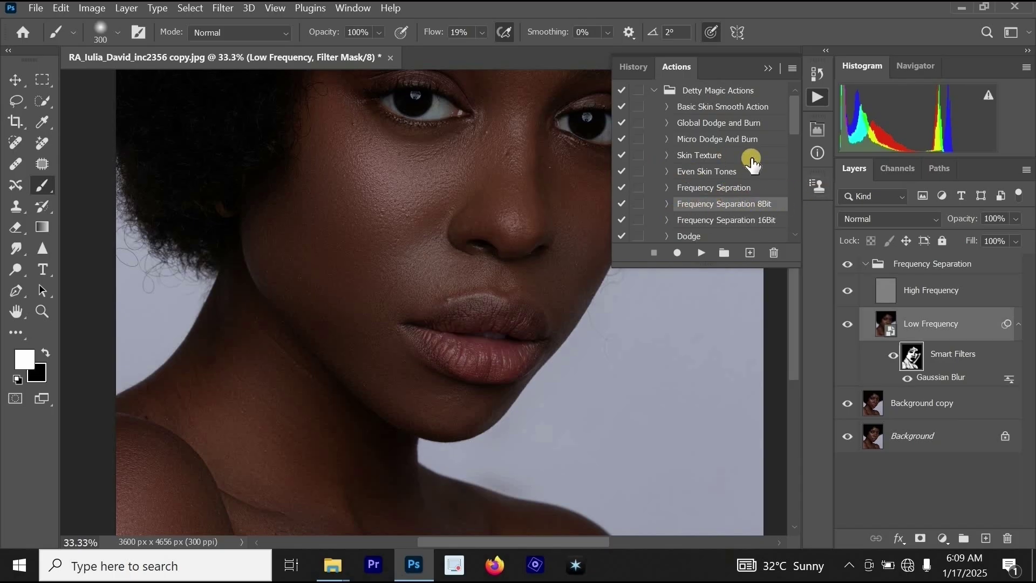
click(729, 190)
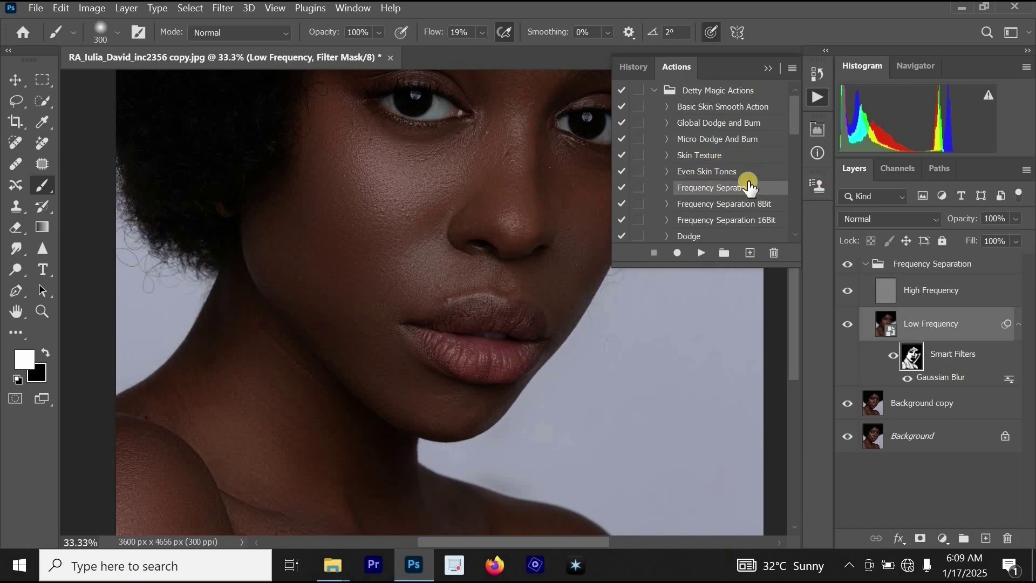
click(654, 90)
click(655, 107)
click(655, 106)
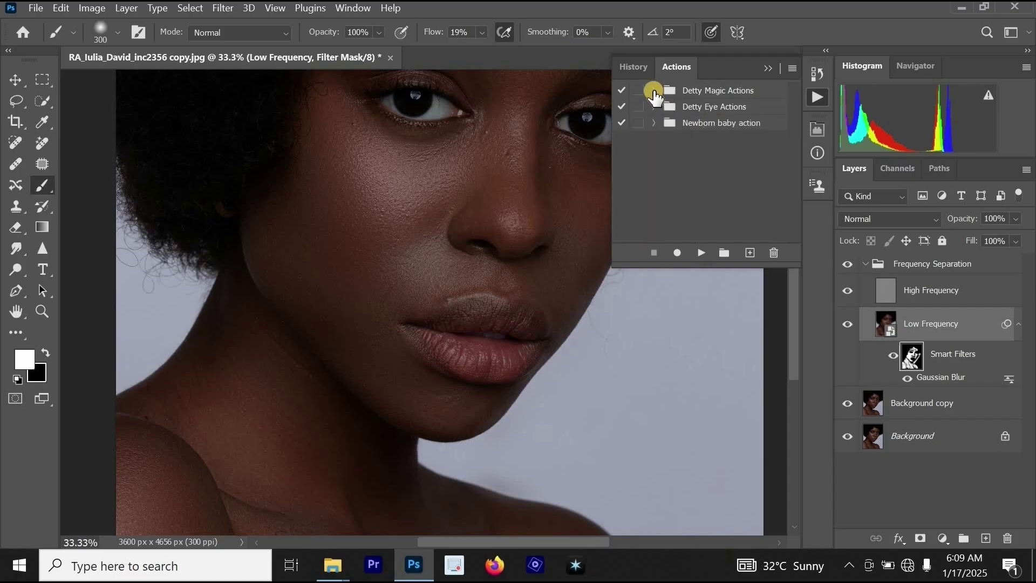
- Expand the Detty Magic Actions set, select Basic Skin Smooth Action, and examine the retouched skin on the face and shoulders
click(654, 90)
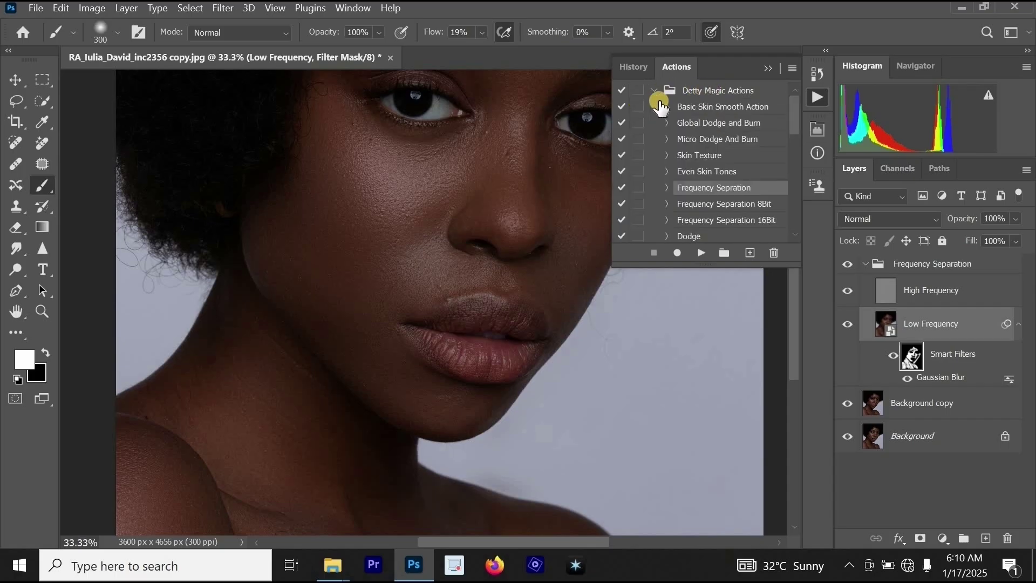
click(717, 107)
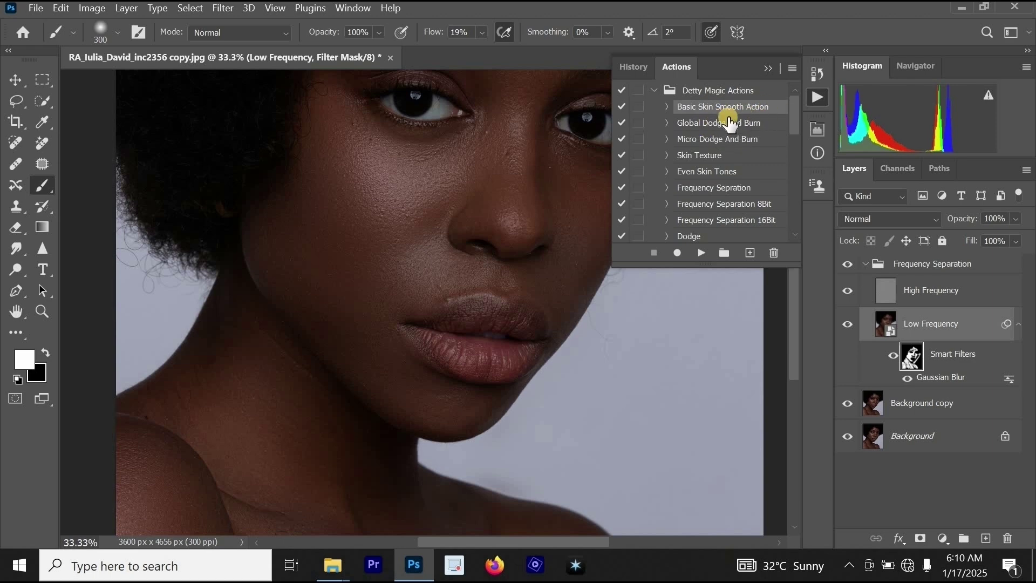
alt+click(458, 280)
drag(503, 341, 433, 272)
ctrl+click(433, 271)
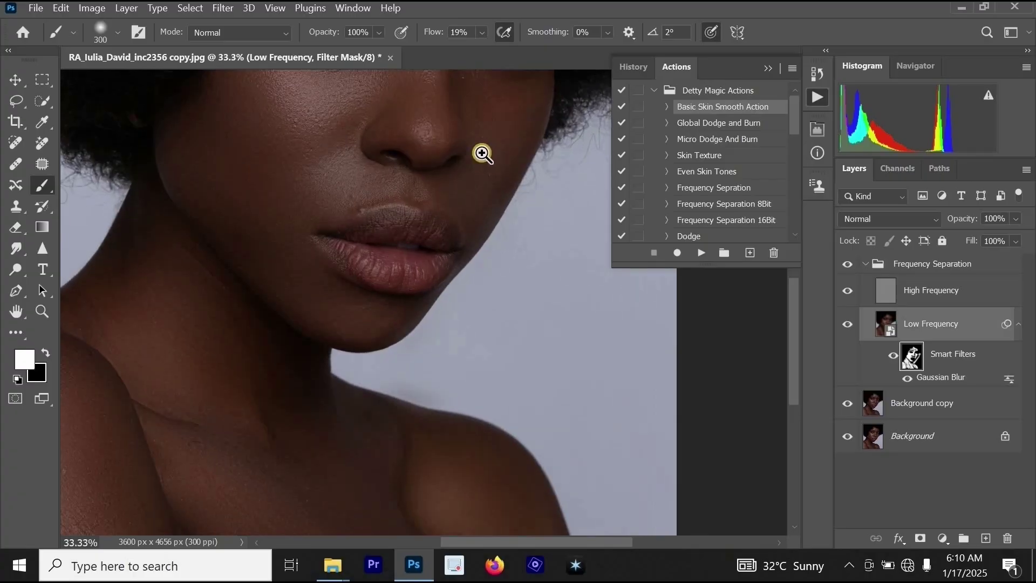
ctrl+click(508, 136)
drag(508, 135, 452, 266)
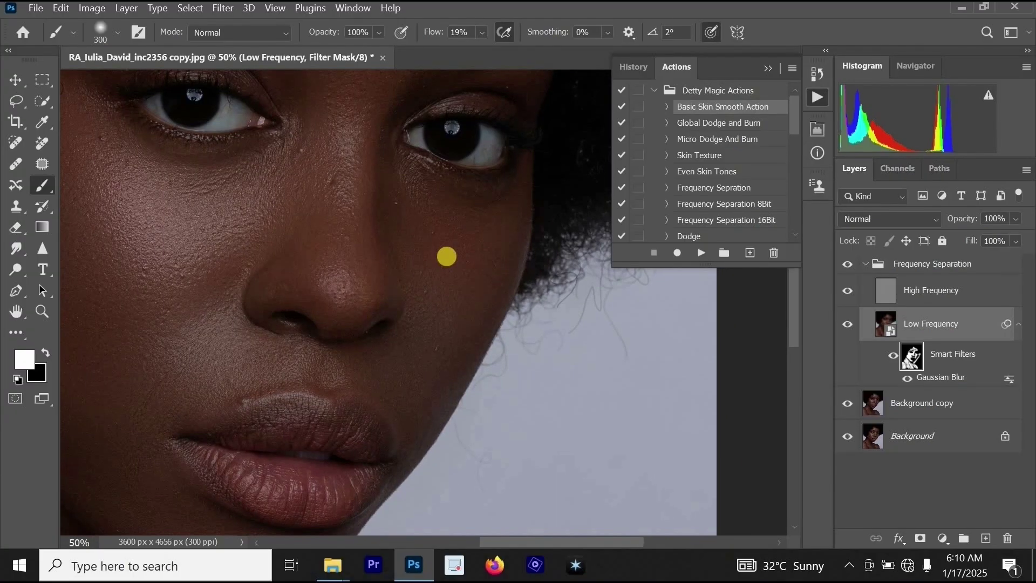
ctrl+alt+click(472, 225)
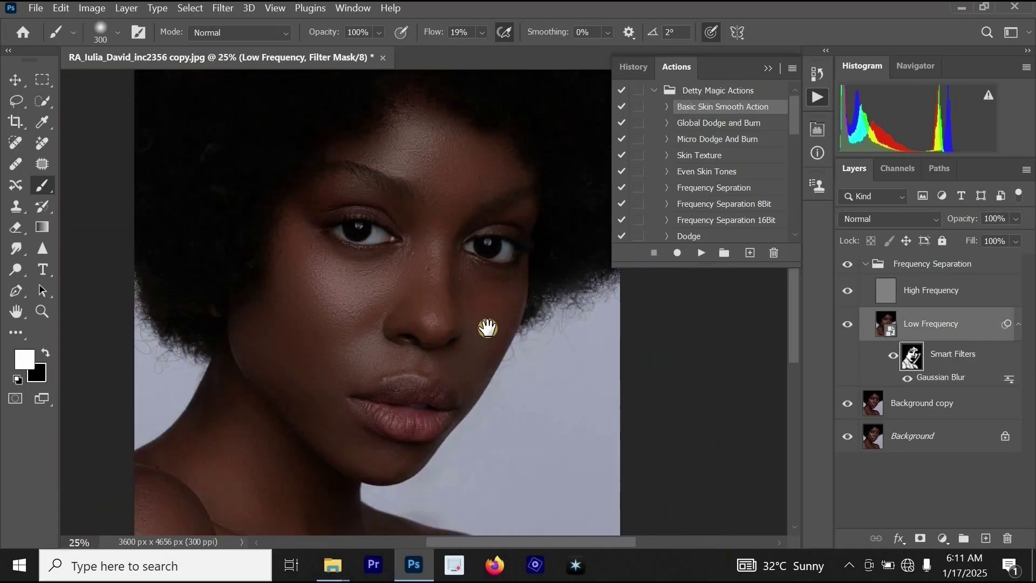
drag(488, 328, 479, 290)
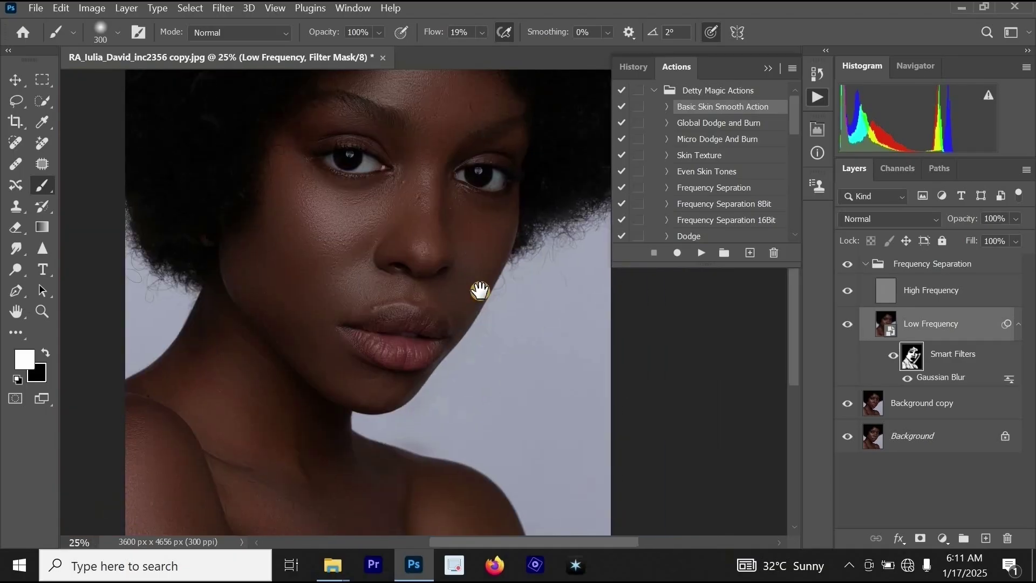
- Merge the Frequency Separation group, Background copy and Background into a single layer
click(930, 264)
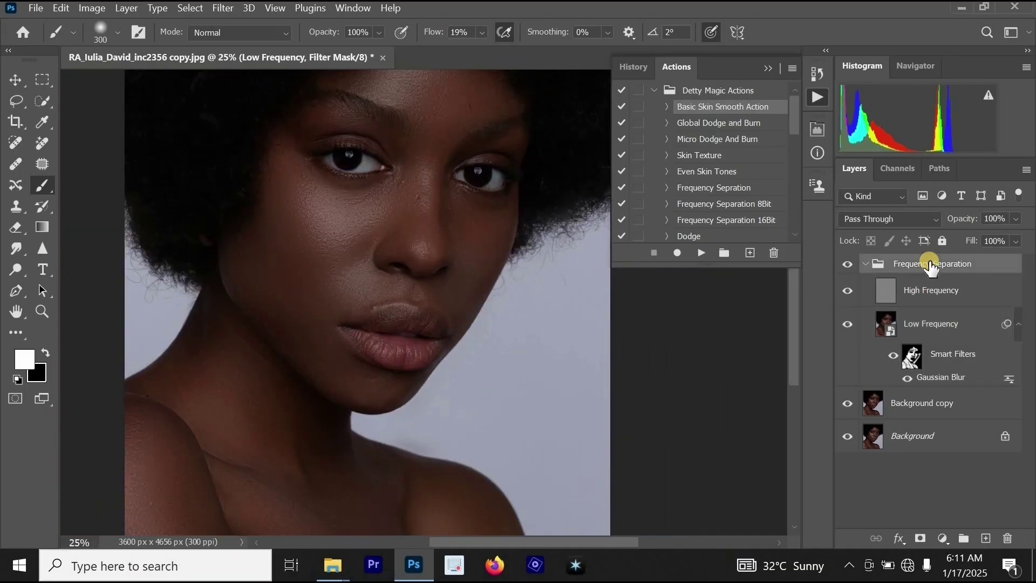
ctrl+alt+click(491, 361)
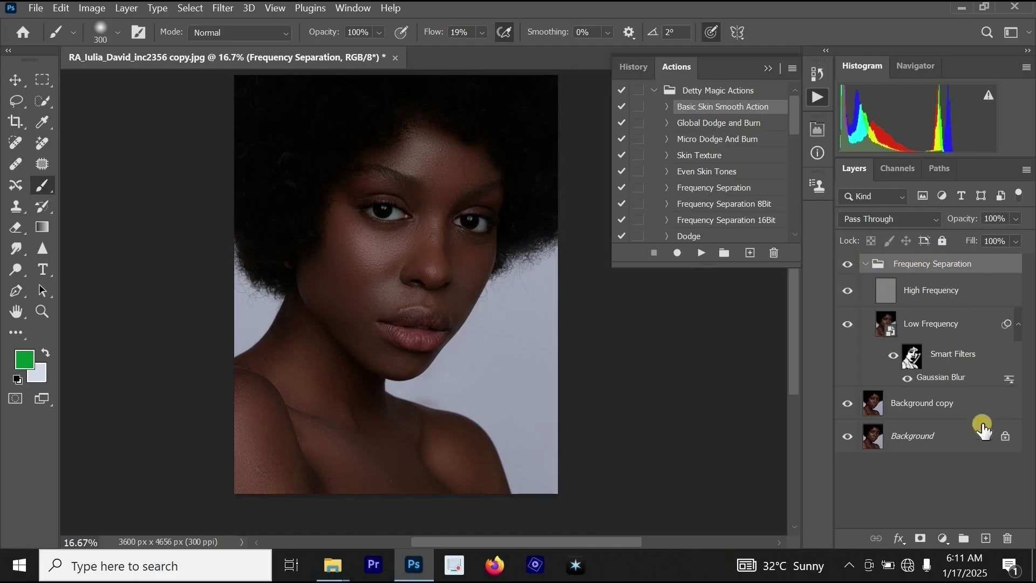
shift+click(912, 441)
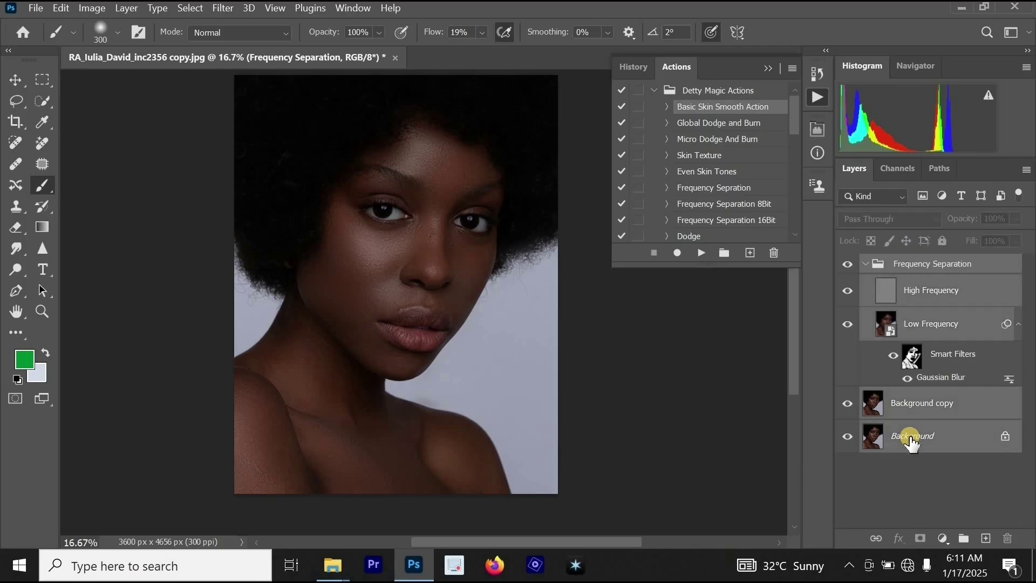
ctrl+click(397, 182)
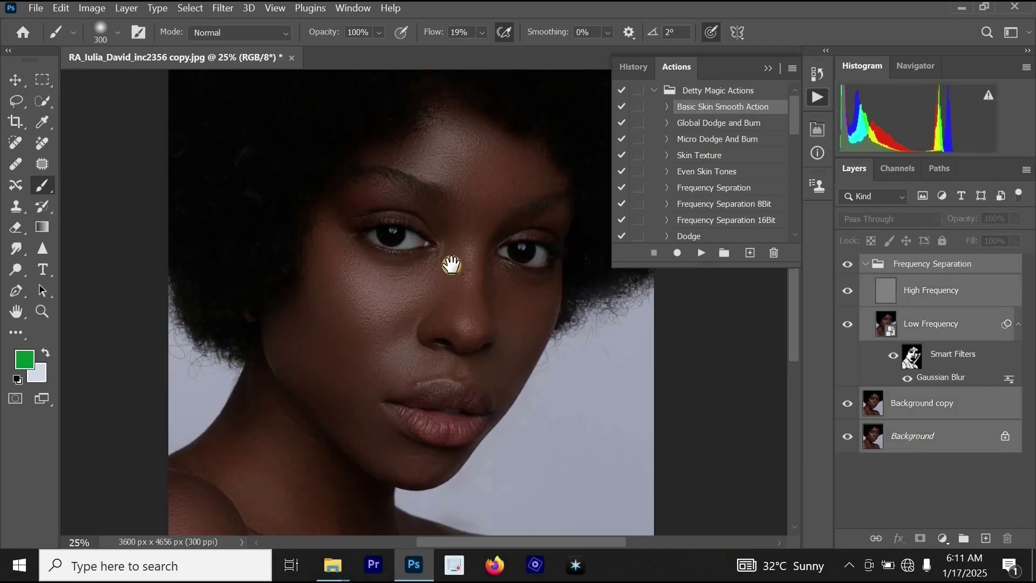
key(ctrl+e)
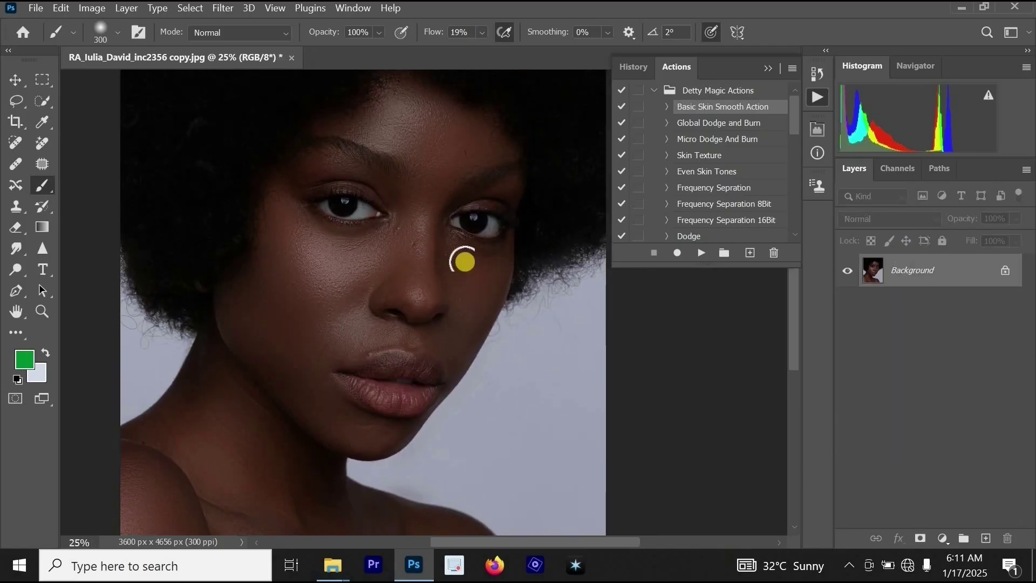
alt+click(549, 313)
drag(497, 333, 452, 293)
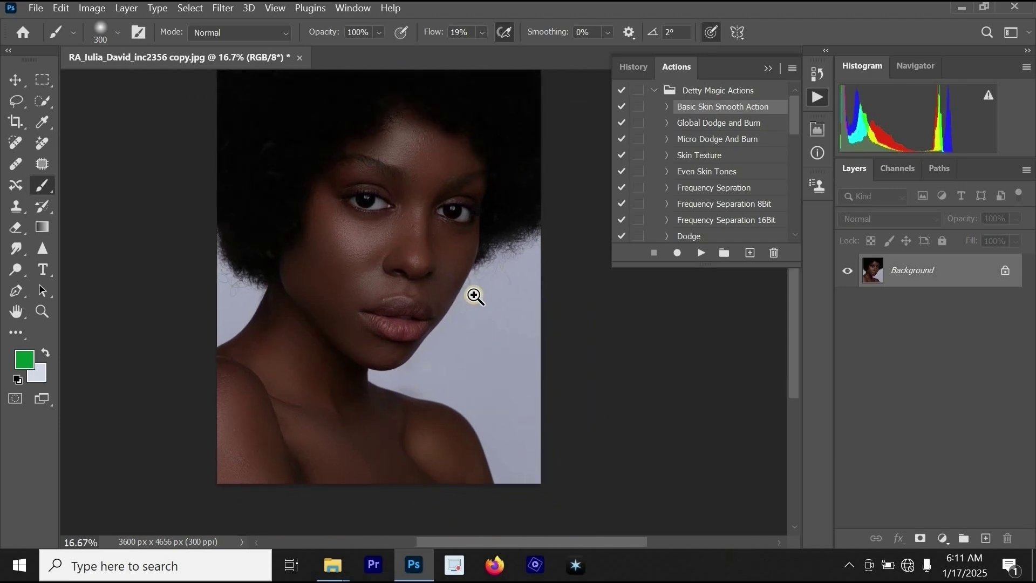
- Remove small blemishes beside the inner eye corner, along the nose bridge and on the far cheek using the Spot Healing Brush at size 15
click(475, 296)
click(587, 284)
click(404, 314)
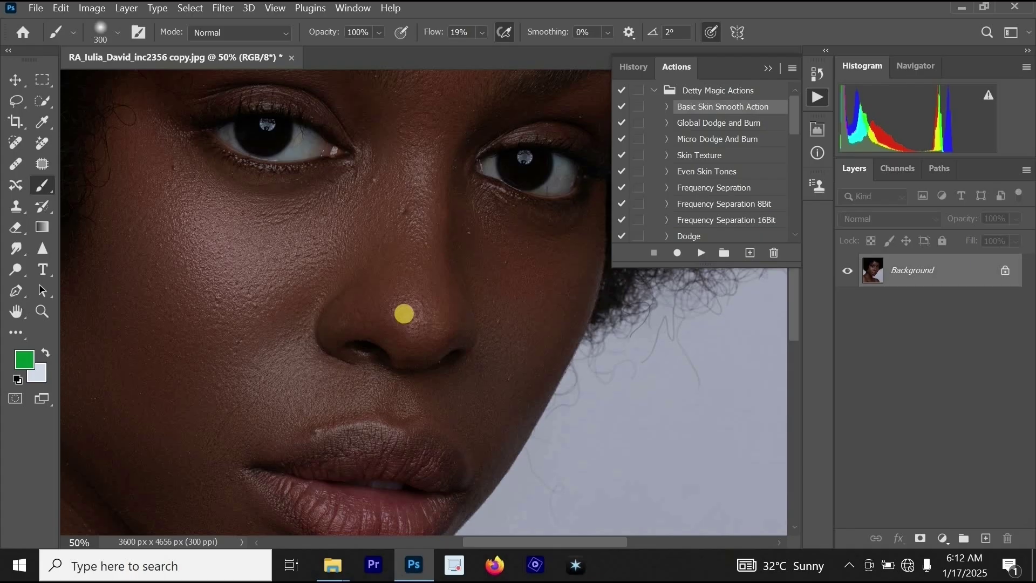
click(393, 197)
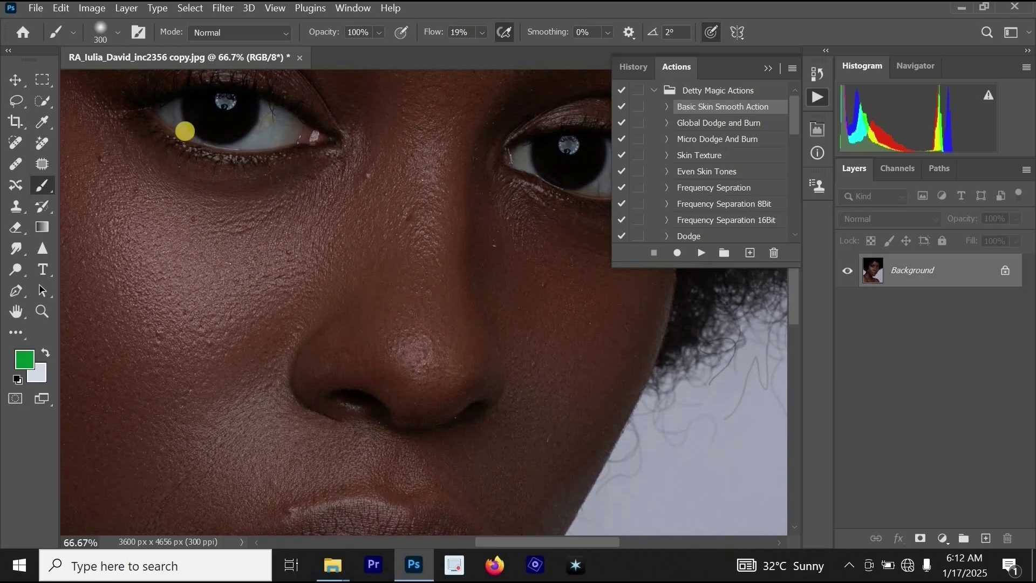
click(11, 140)
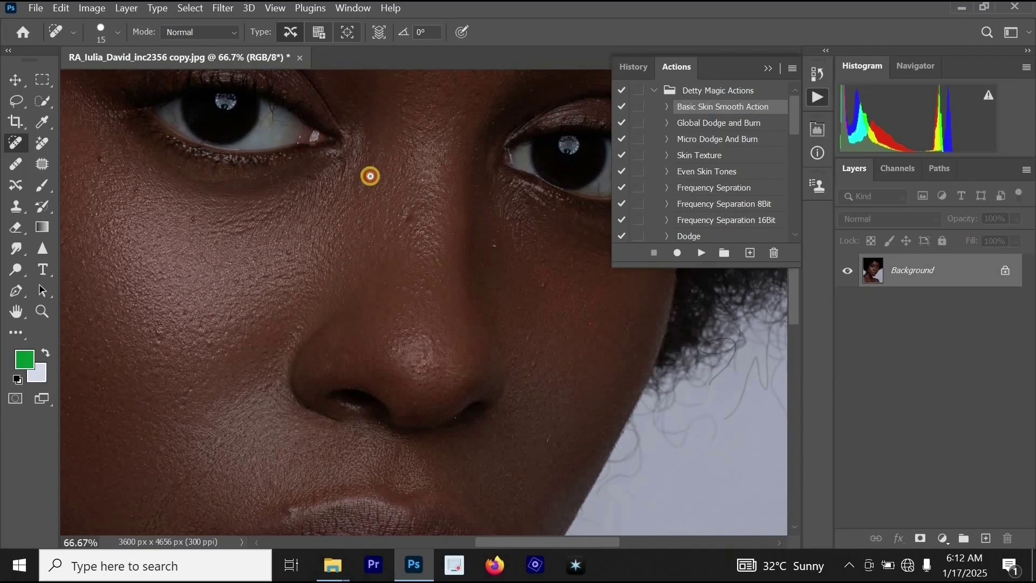
click(371, 176)
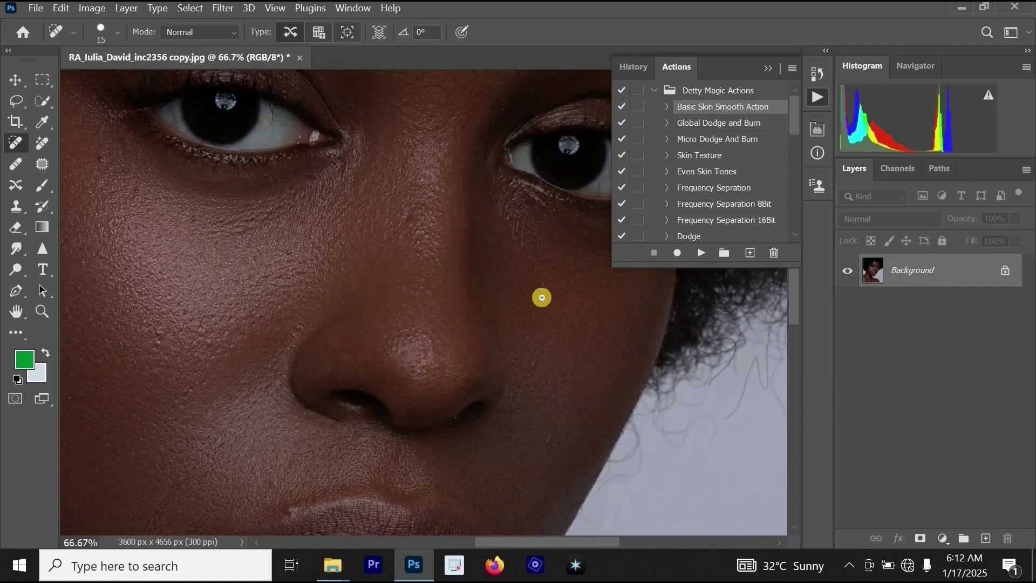
drag(542, 284, 550, 283)
click(497, 237)
click(451, 245)
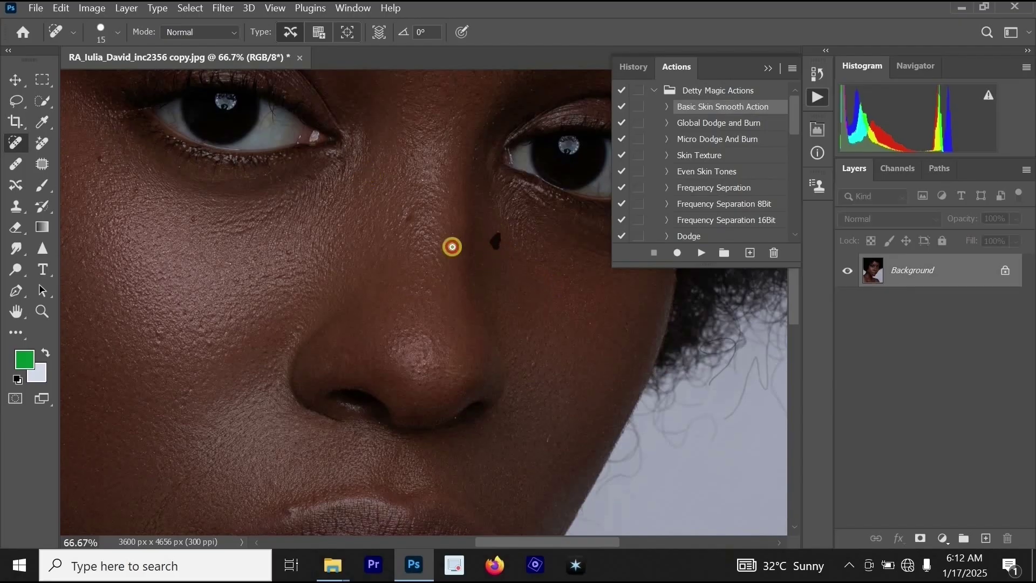
drag(408, 223, 403, 214)
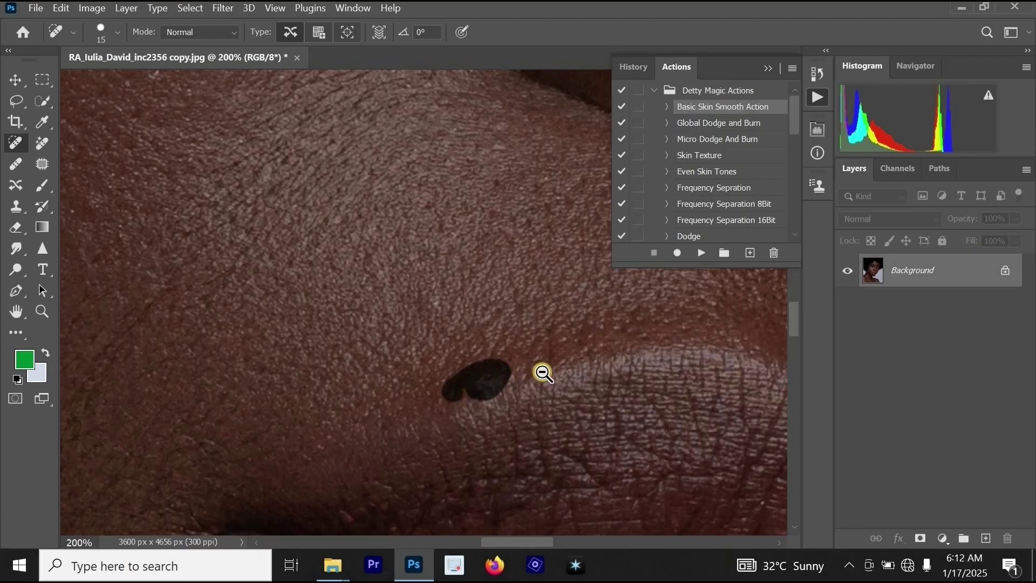
- Heal the blemish above the upper lip, and check the skin around the mouth and near cheek
scroll(542, 388, down, 2)
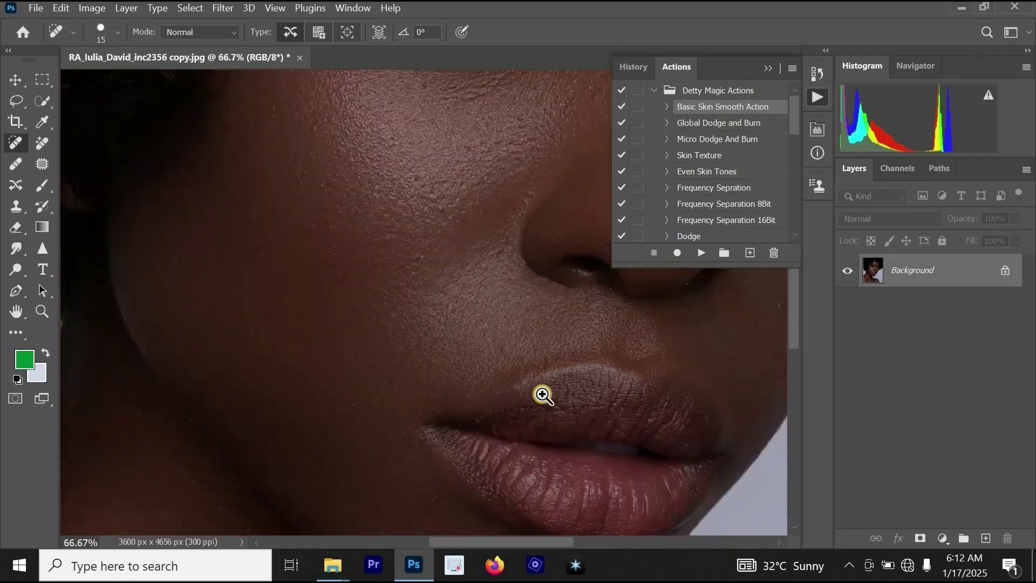
scroll(544, 395, up, 2)
mouse_move(473, 320)
mouse_down()
mouse_move(450, 328)
mouse_move(447, 318)
mouse_up()
alt+click(483, 366)
alt+click(484, 366)
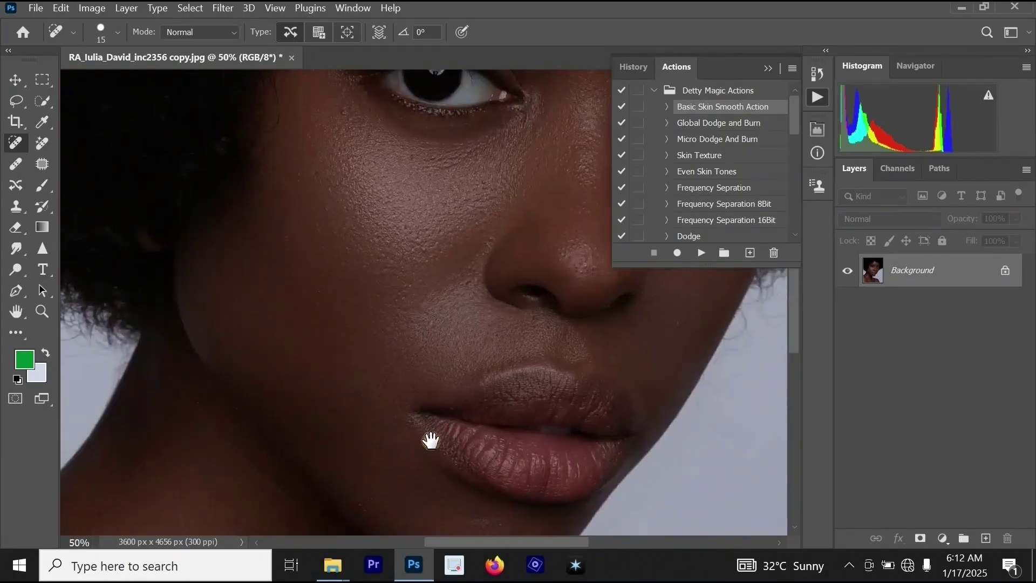
scroll(535, 294, up, 2)
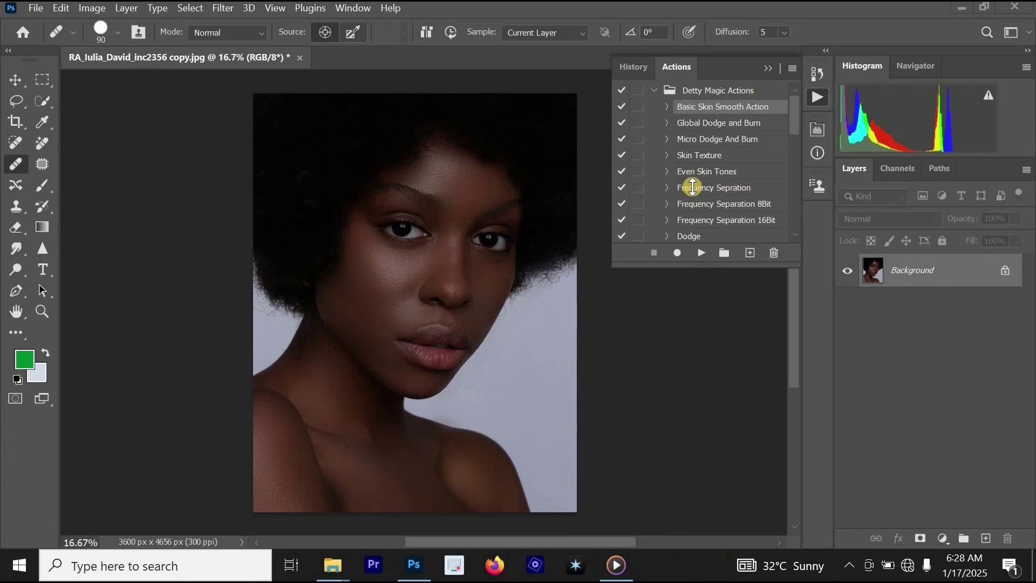
- Run the Frequency Sepration action from the Detty Magic Actions set on the Background layer
click(753, 204)
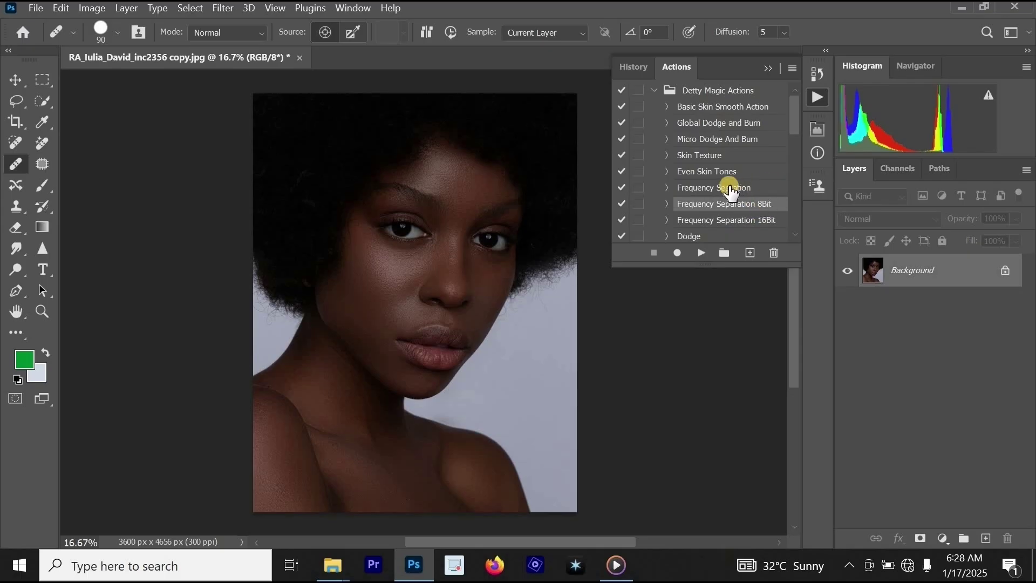
click(703, 189)
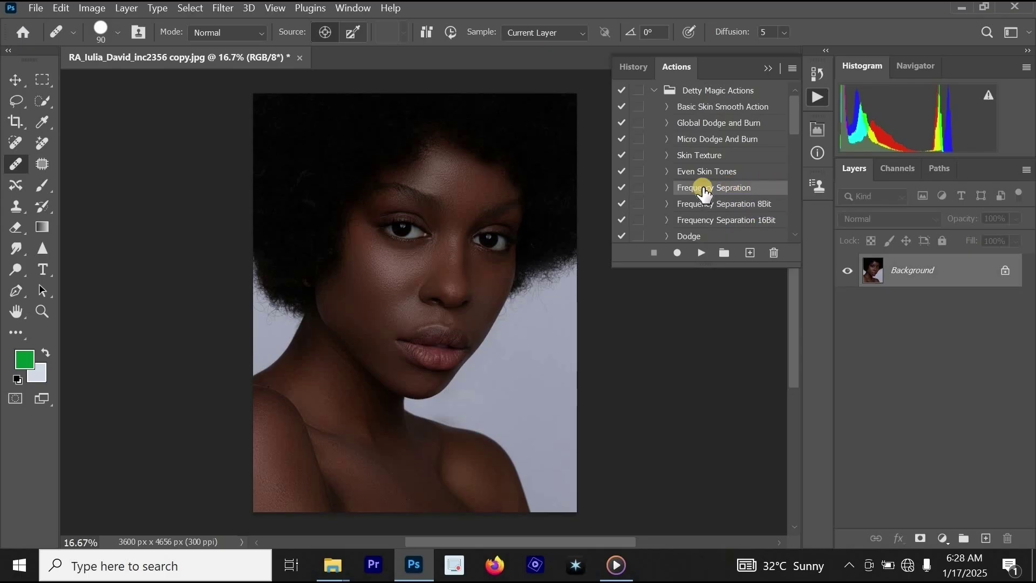
click(521, 316)
click(700, 253)
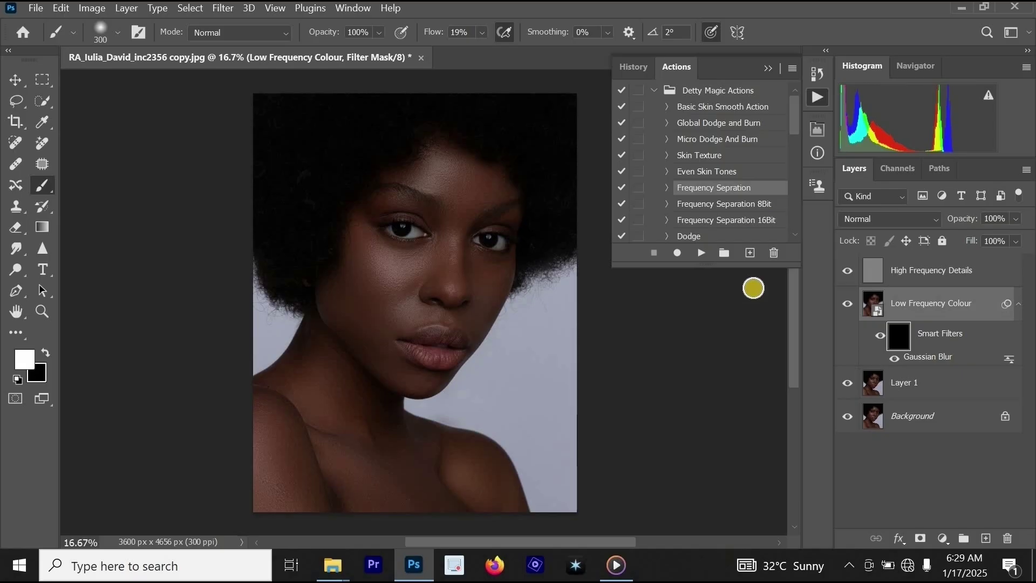
click(729, 171)
click(726, 190)
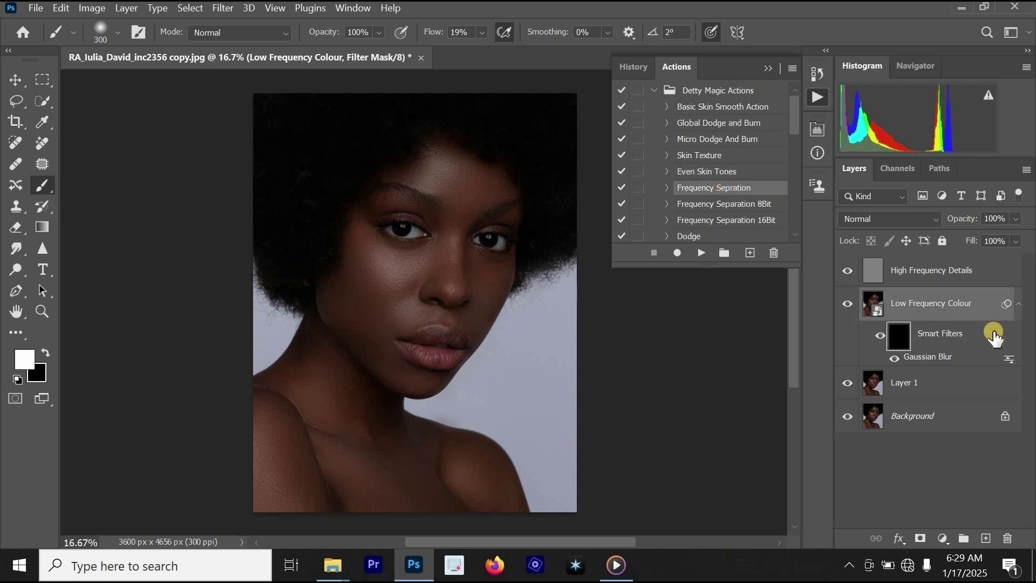
- Delete the High Frequency Details, Low Frequency Colour and Layer 1 layers
click(944, 275)
shift+click(935, 384)
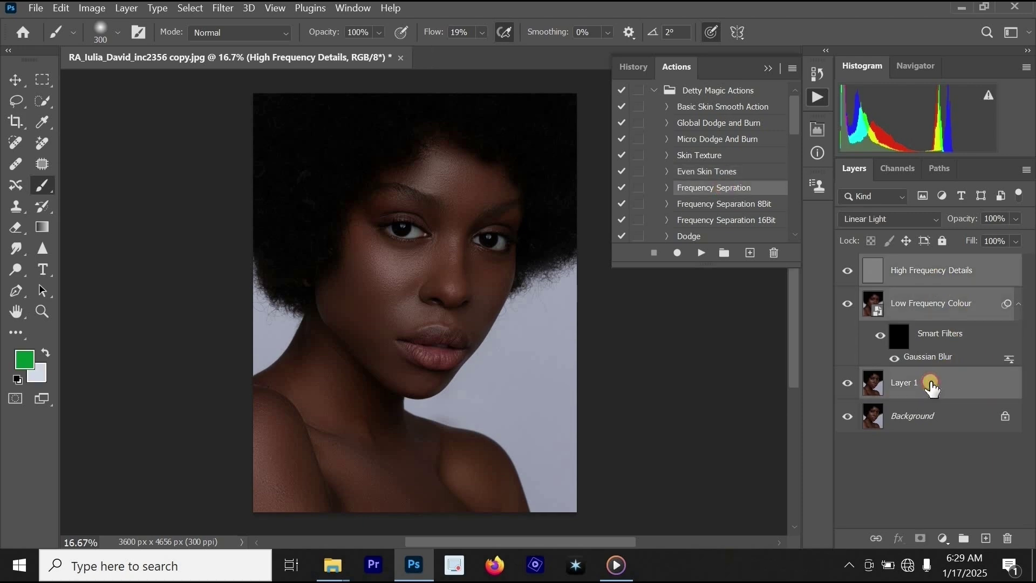
key(Delete)
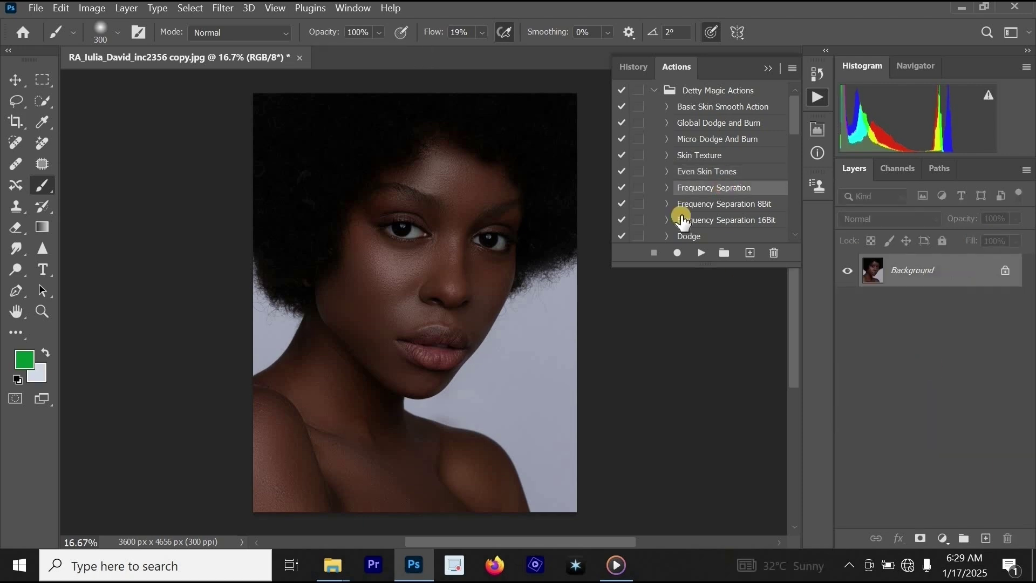
- Duplicate the Background layer and run the Frequency Sepration action on the copy
key(ctrl+j)
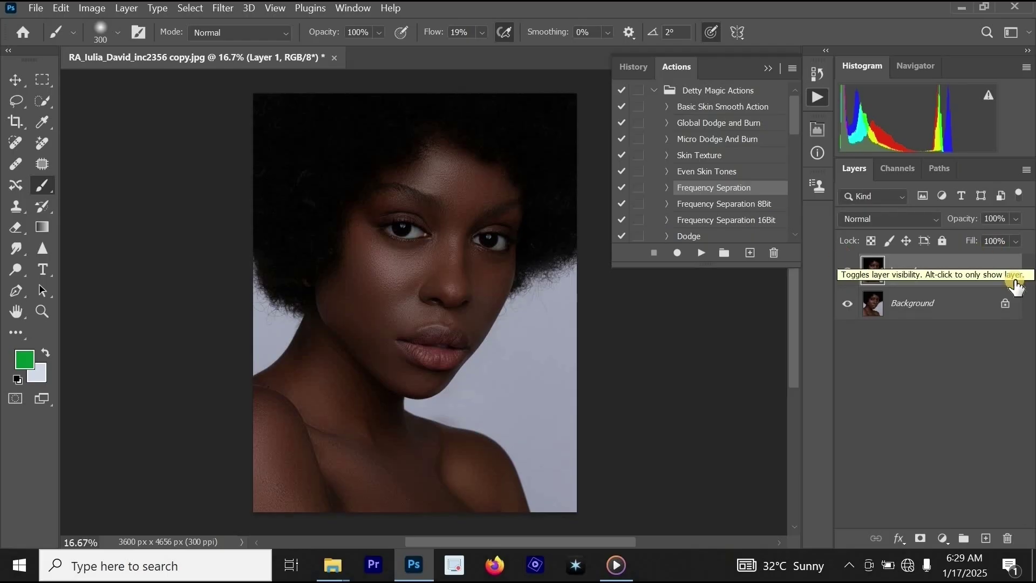
click(702, 249)
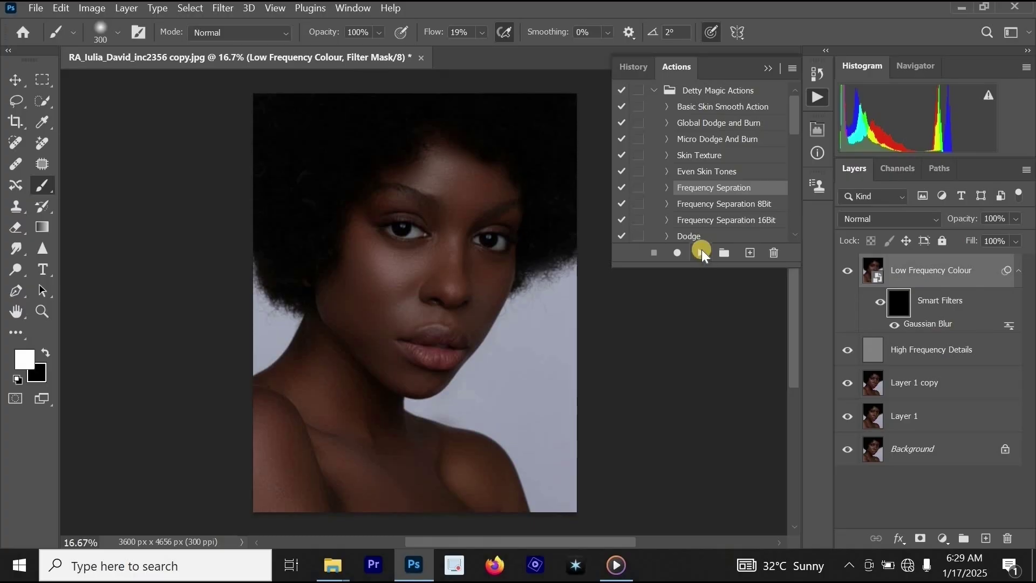
- Examine the skin around the eyes, nose and cheeks with the Low Frequency Colour layer above High Frequency Details
ctrl+click(425, 250)
ctrl+click(426, 250)
ctrl+click(426, 250)
ctrl+click(427, 250)
ctrl+click(475, 275)
alt+click(475, 274)
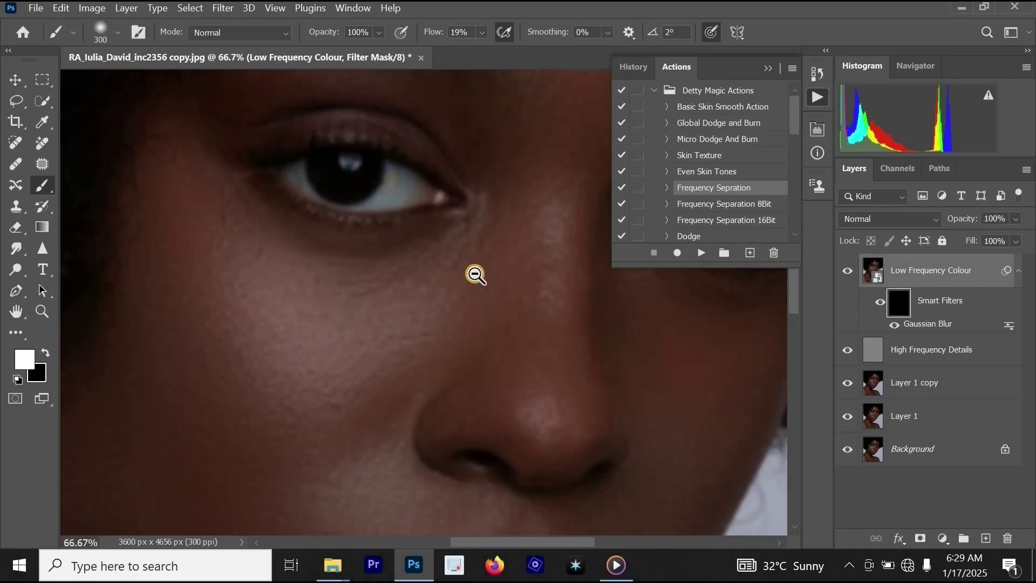
scroll(476, 274, down, 2)
scroll(489, 276, down, 1)
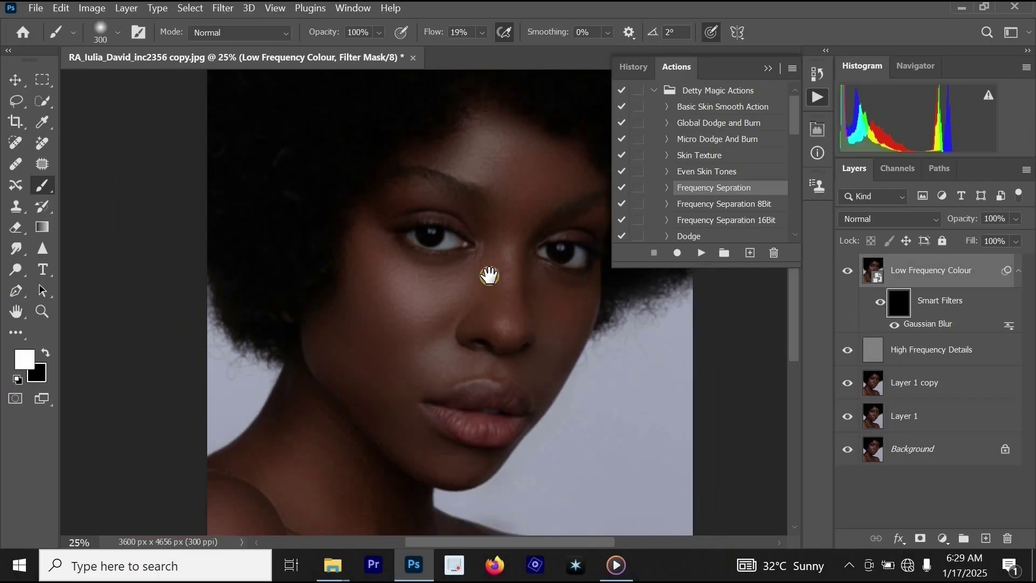
scroll(512, 259, down, 1)
scroll(512, 263, up, 1)
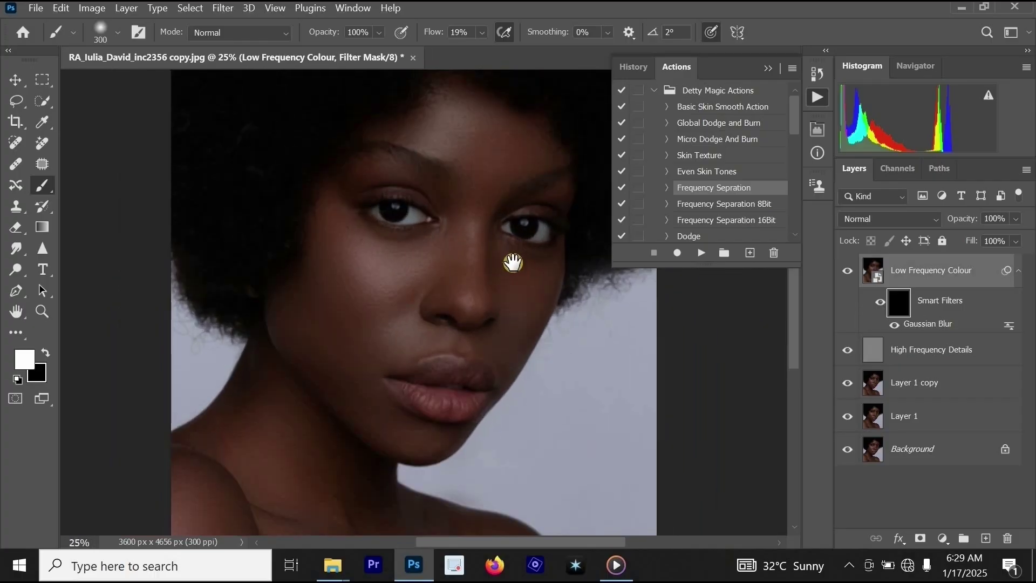
click(512, 263)
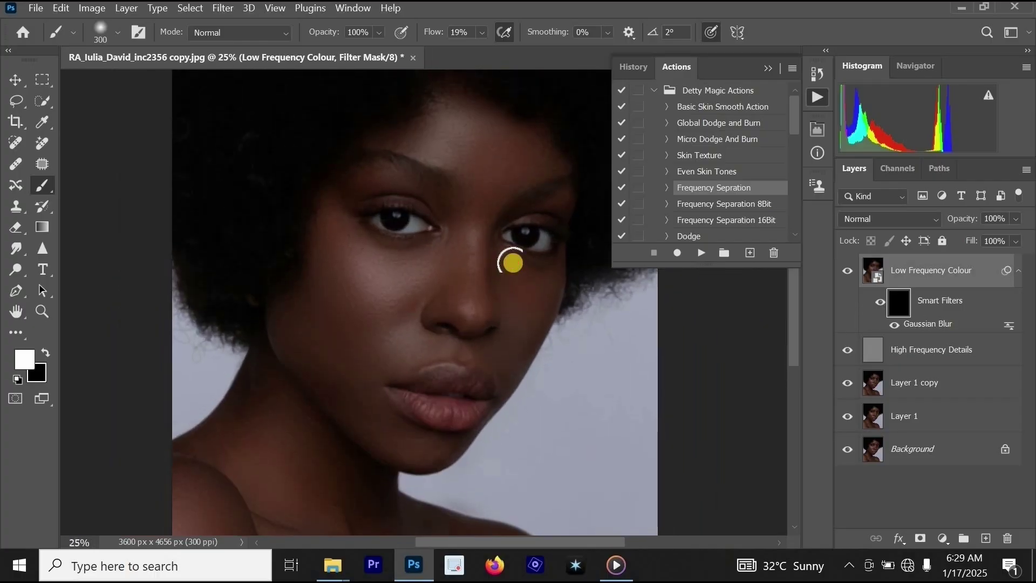
- Delete the Low Frequency Colour, High Frequency Details, Layer 1 copy and Layer 1 layers
shift+click(934, 363)
shift+click(919, 420)
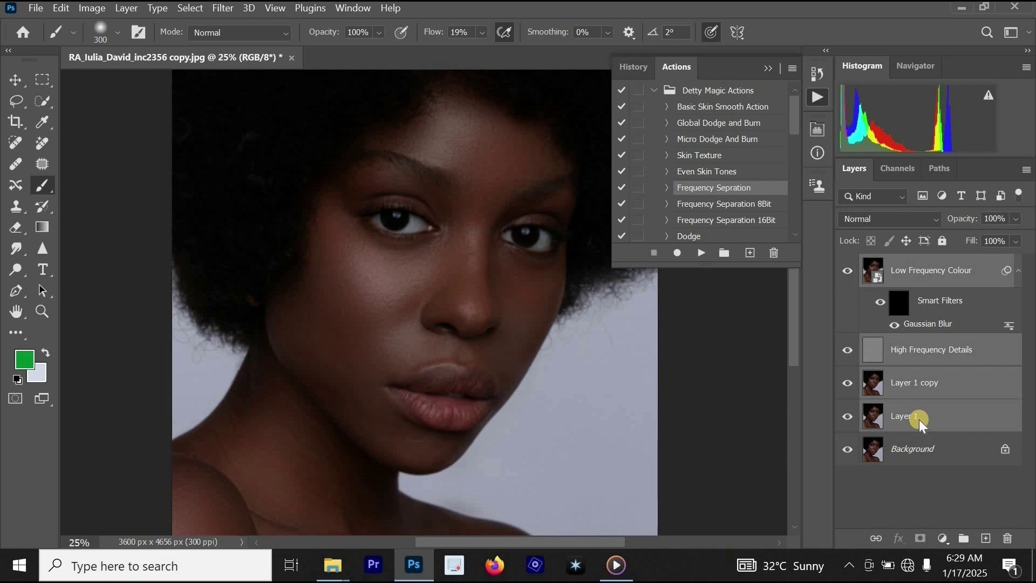
key(Delete)
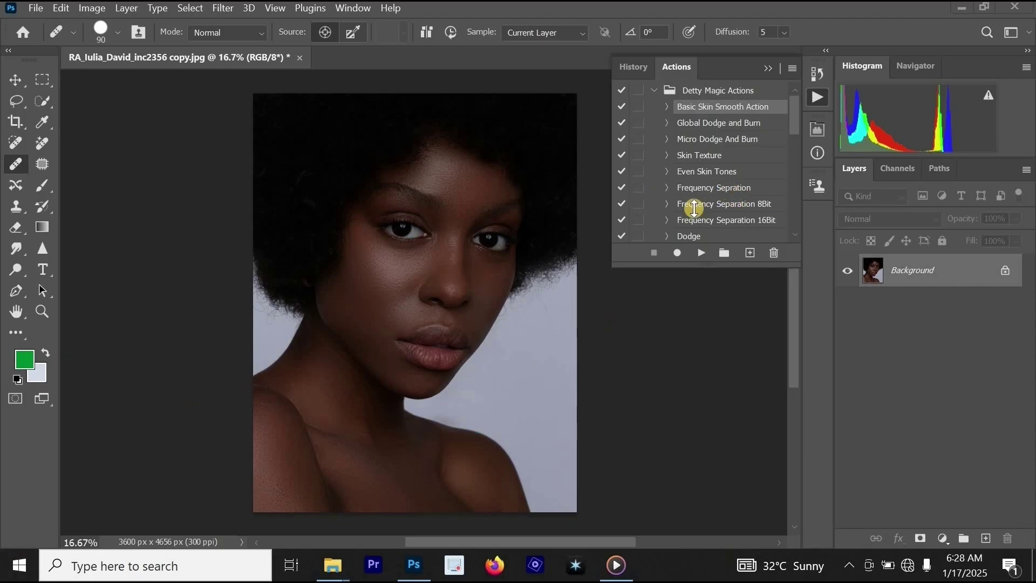
- Run the Frequency Sepration action on the Background layer
click(755, 207)
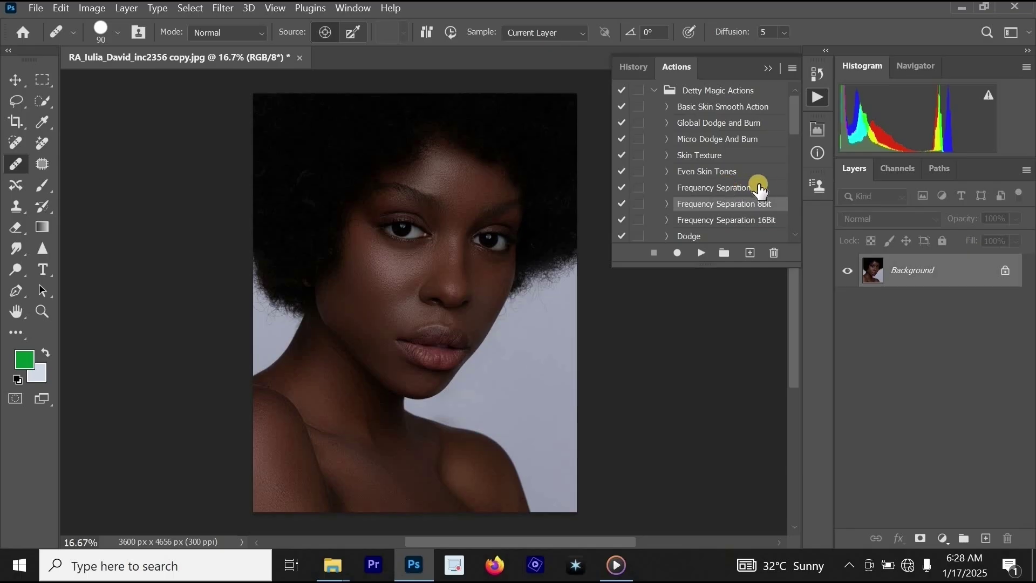
click(705, 189)
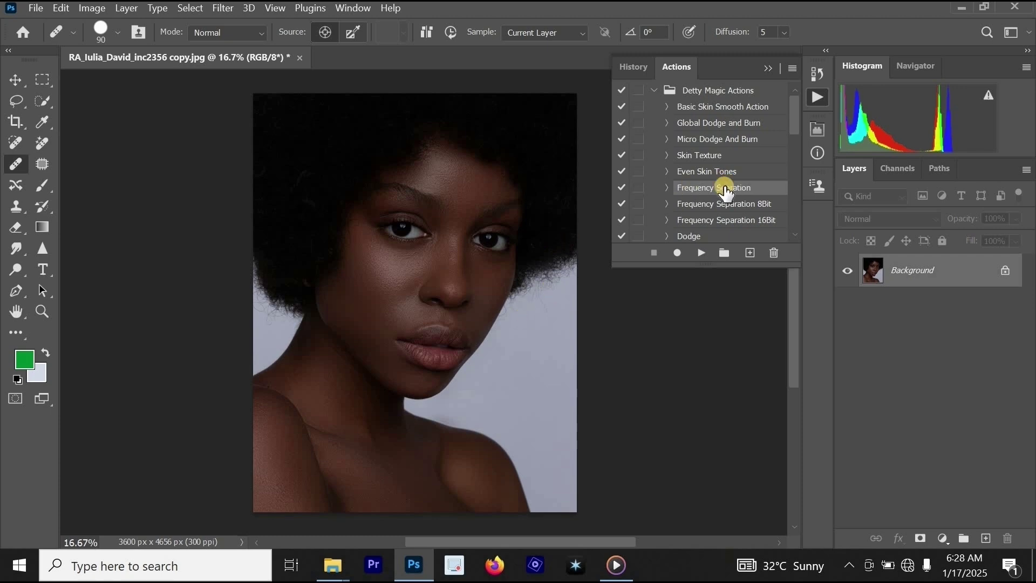
click(697, 253)
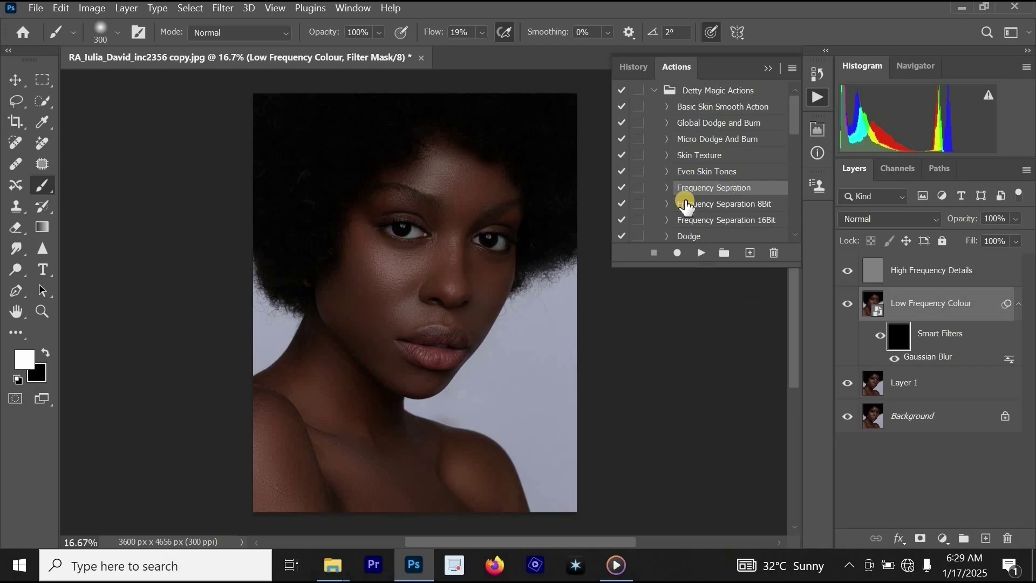
click(730, 173)
click(724, 190)
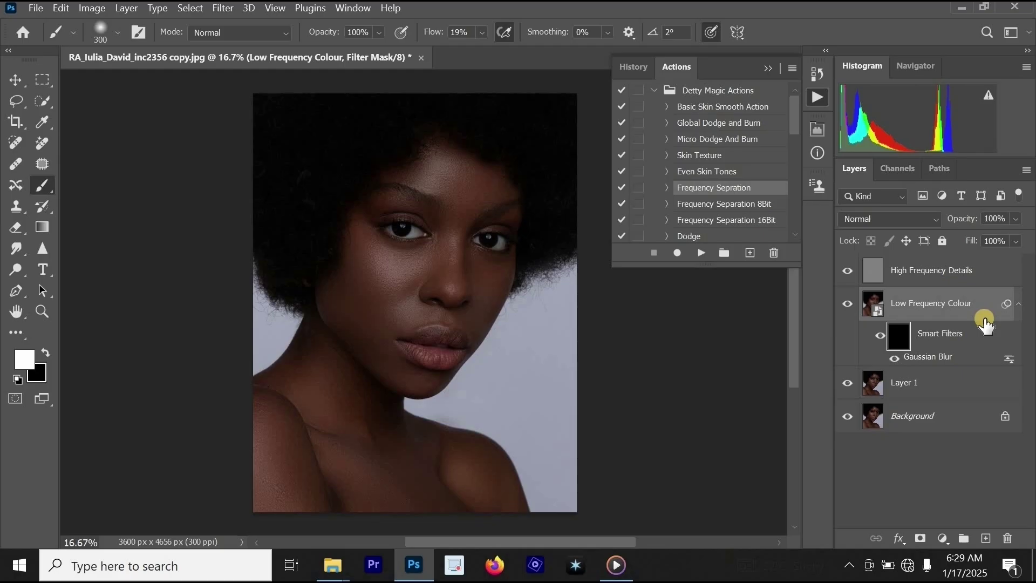
- Delete the High Frequency Details, Low Frequency Colour and Layer 1 layers
click(942, 278)
shift+click(932, 384)
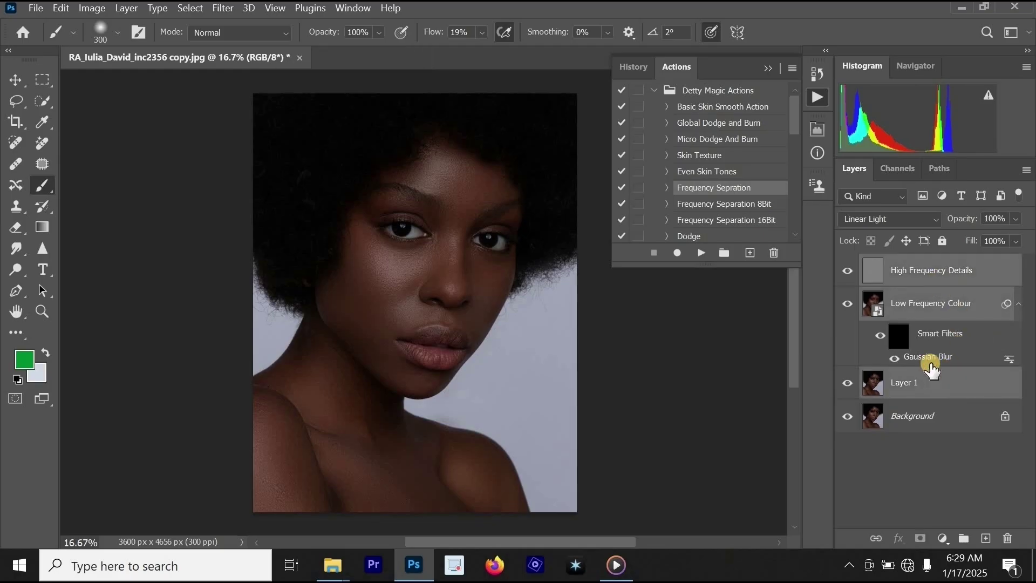
key(Delete)
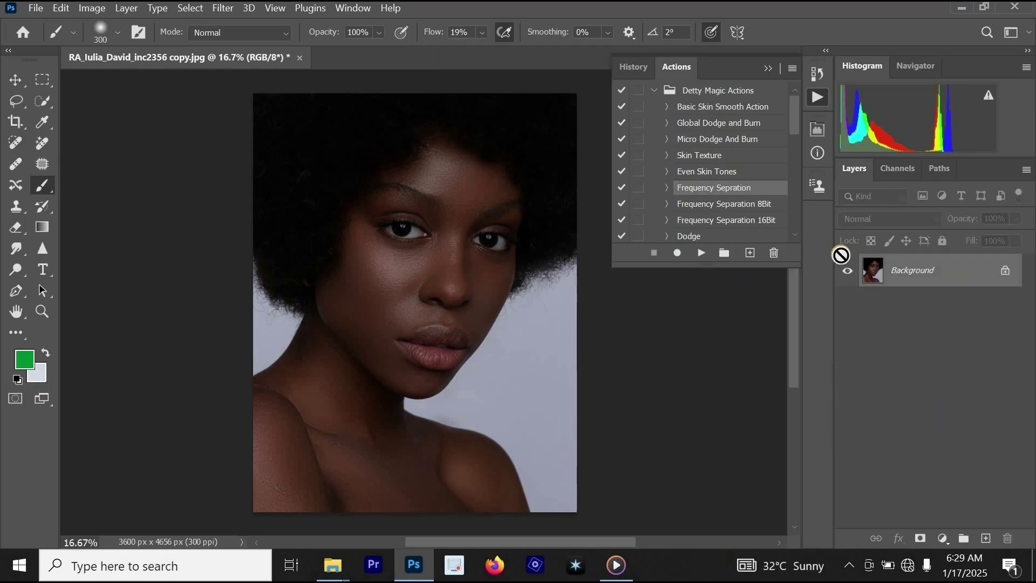
- Duplicate the Background layer and run the Frequency Sepration action on the copy
key(ctrl+j)
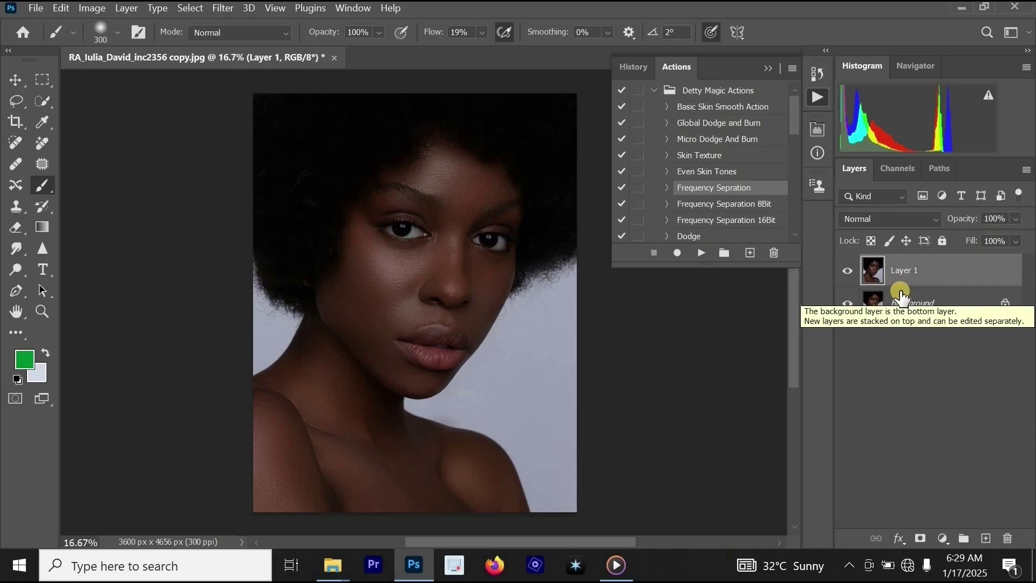
click(702, 251)
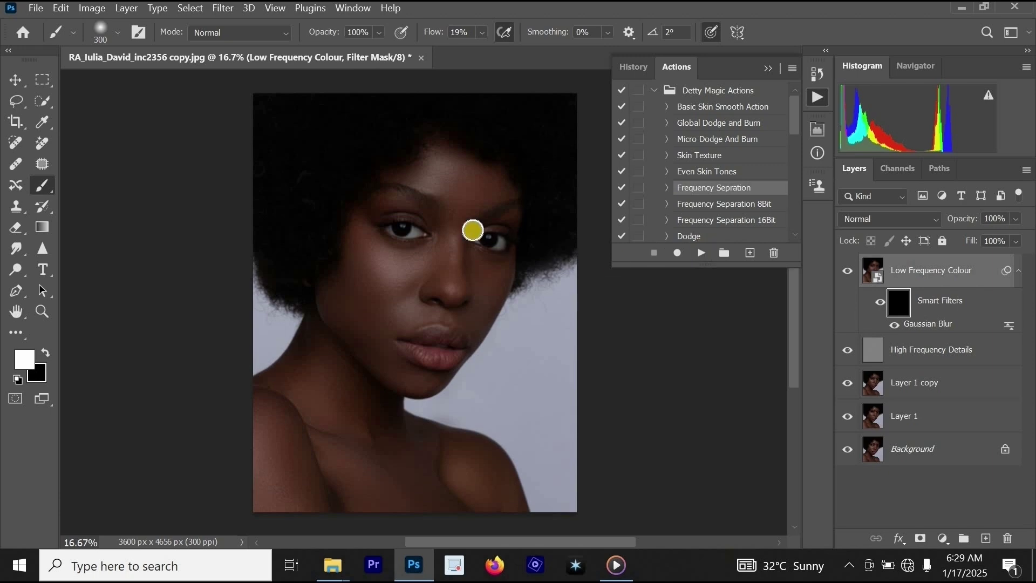
- Examine the skin on the cheeks, nose and under the eyes after running the action on the duplicated layer
ctrl+click(426, 250)
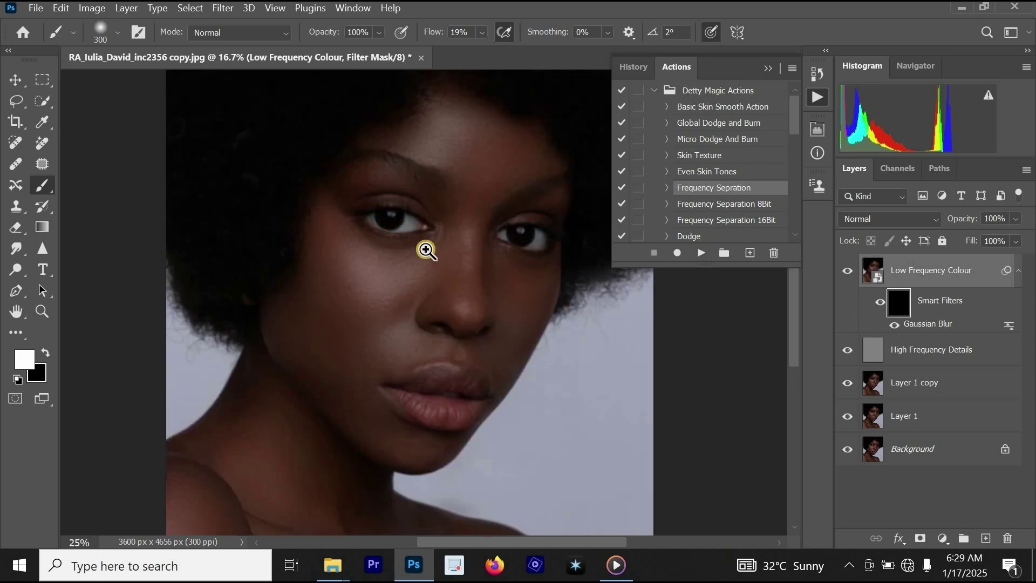
ctrl+click(426, 249)
ctrl+click(426, 250)
ctrl+click(426, 250)
ctrl+click(475, 275)
ctrl+alt+click(475, 274)
alt+click(475, 274)
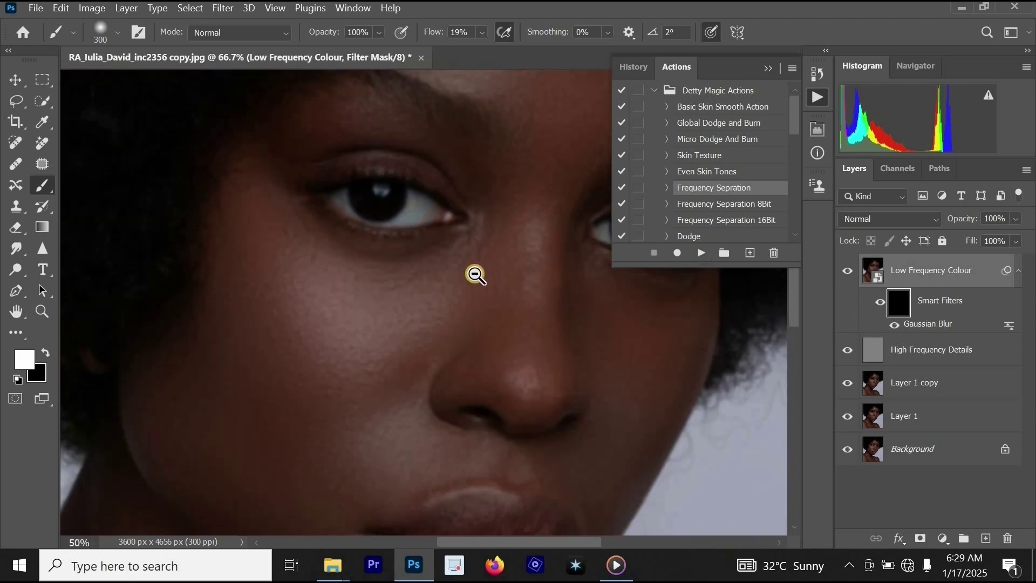
alt+click(475, 274)
alt+click(489, 276)
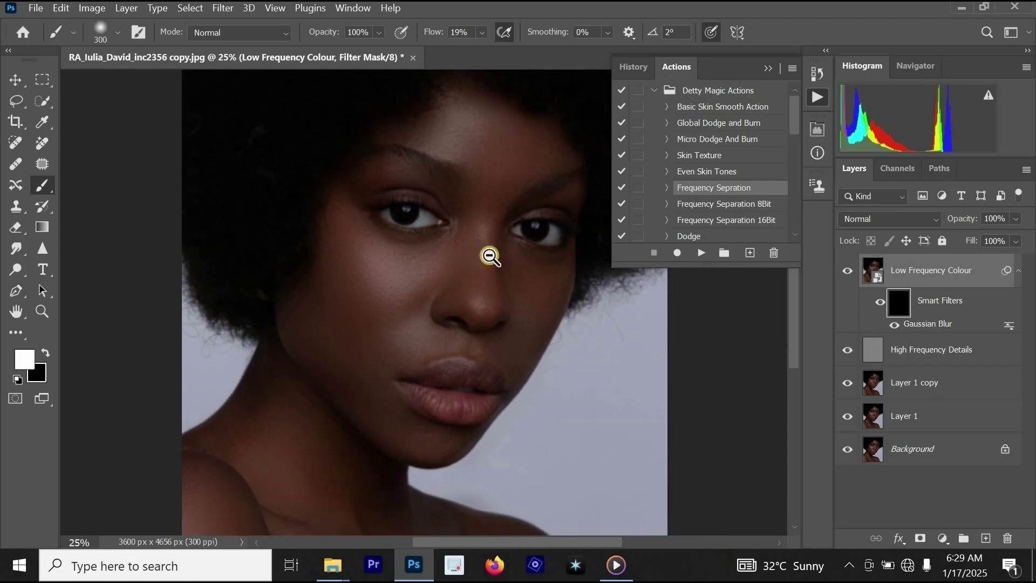
alt+click(509, 257)
click(512, 259)
click(513, 263)
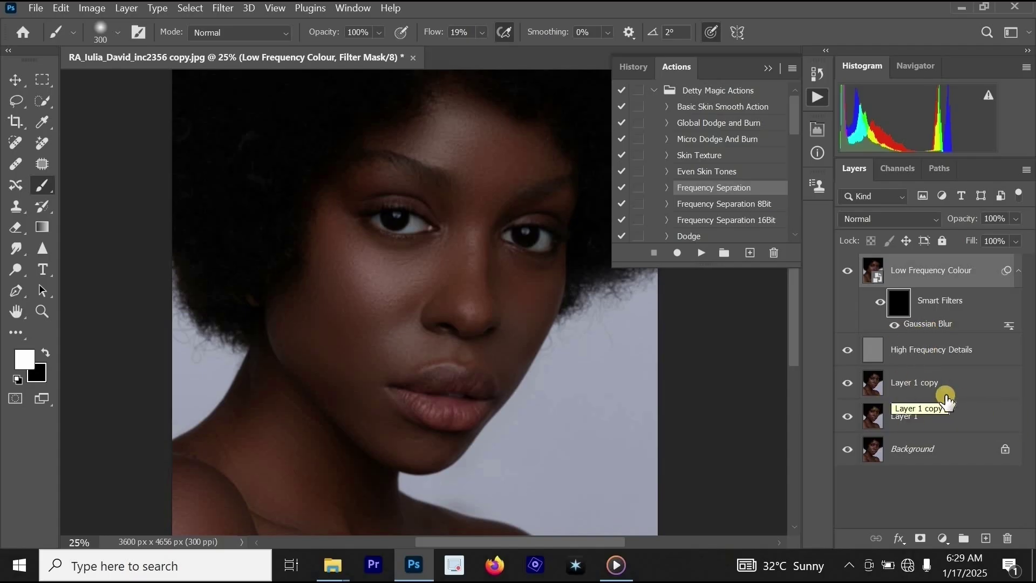
- Delete the Low Frequency Colour, High Frequency Details, Layer 1 copy and Layer 1 layers
shift+click(932, 377)
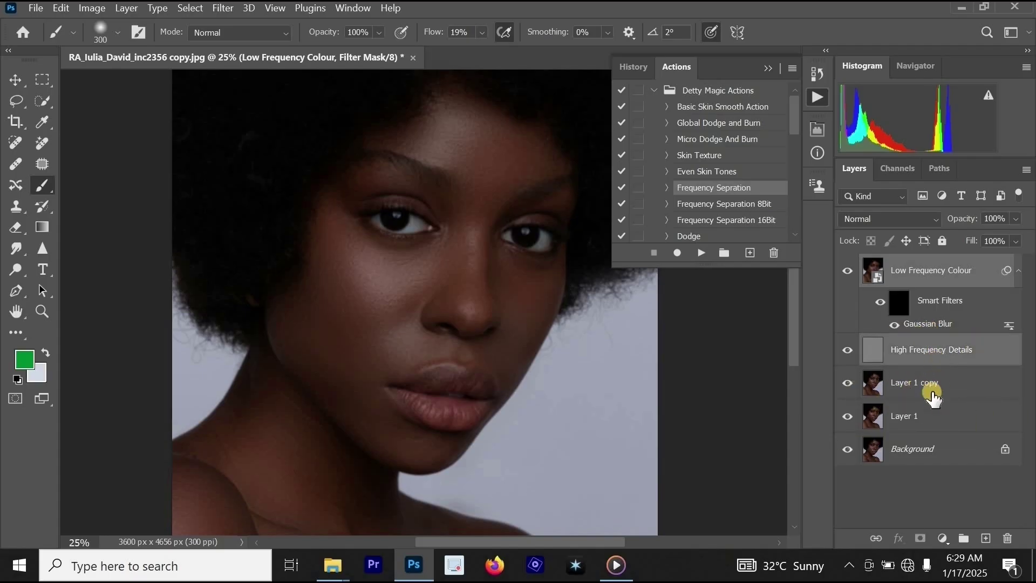
shift+click(920, 424)
key(Delete)
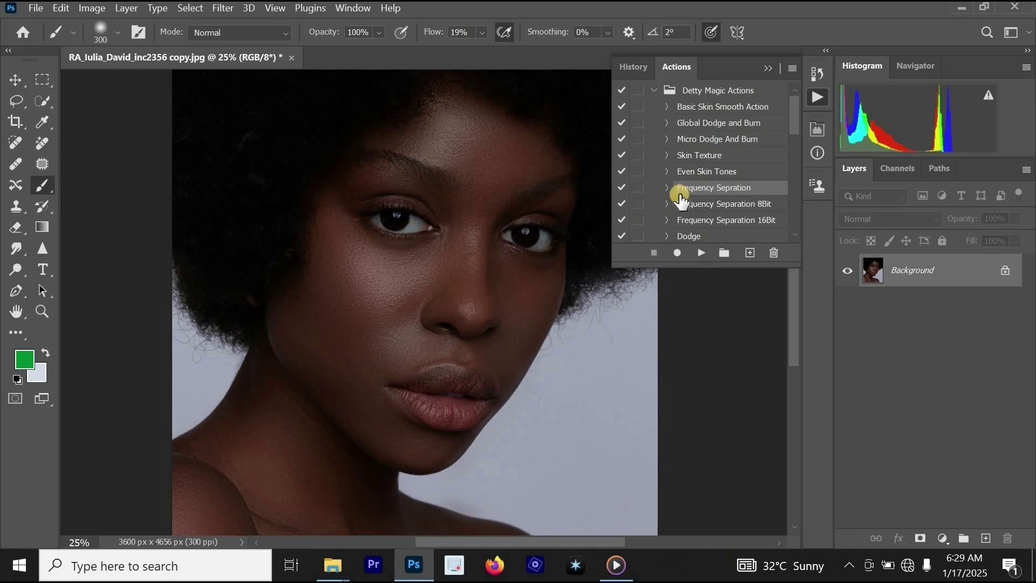
- Run the Frequency Sepration action again directly on the Background layer instead of a duplicate
click(713, 174)
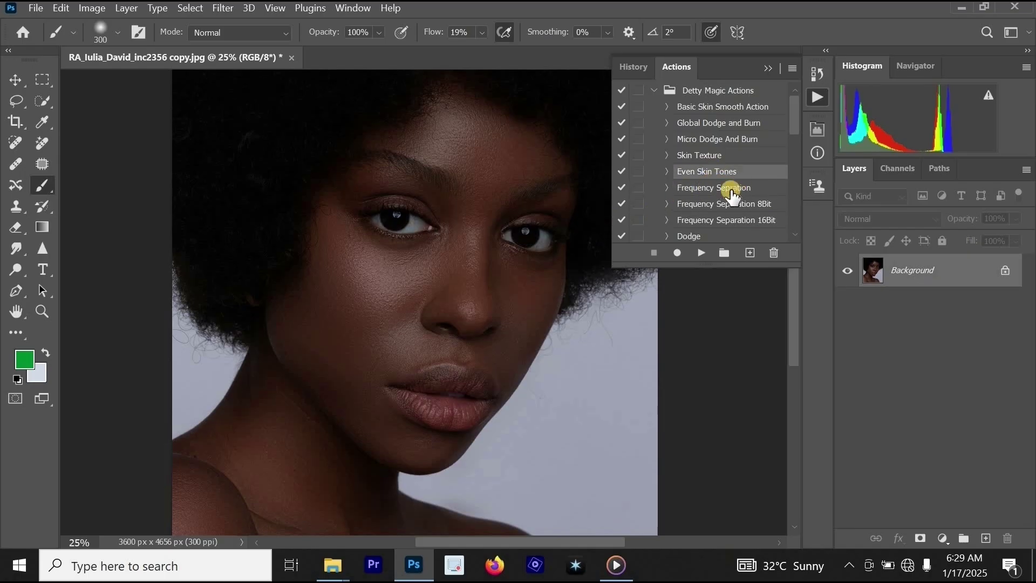
click(730, 187)
scroll(518, 354, down, 1)
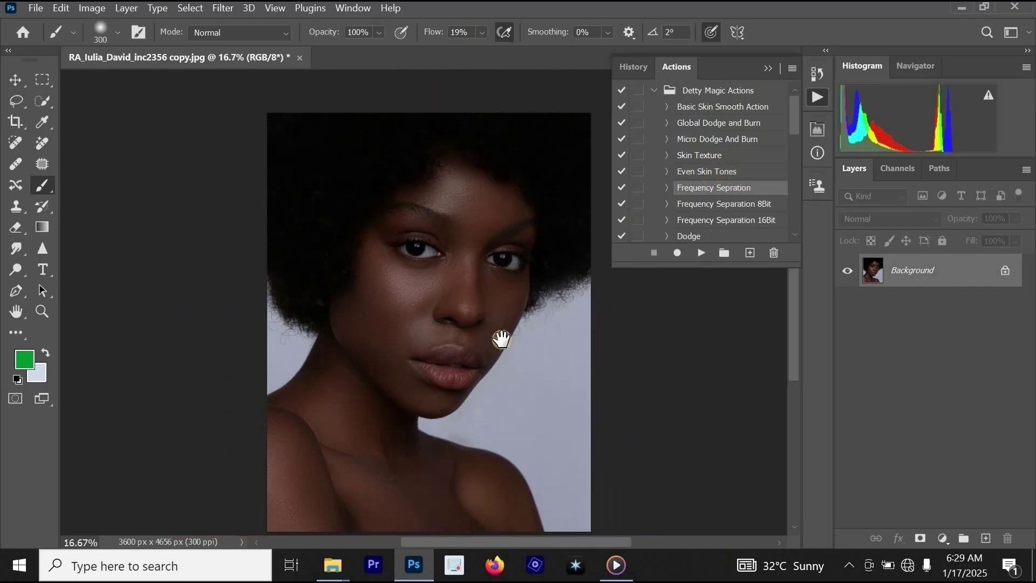
scroll(500, 340, right, 2)
scroll(498, 329, up, 1)
key(ctrl+j)
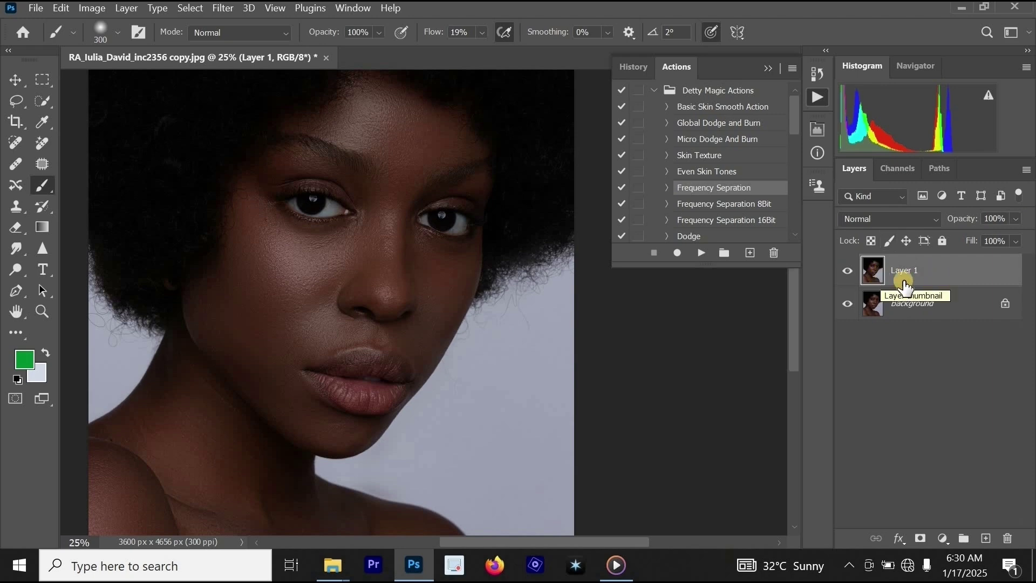
click(756, 205)
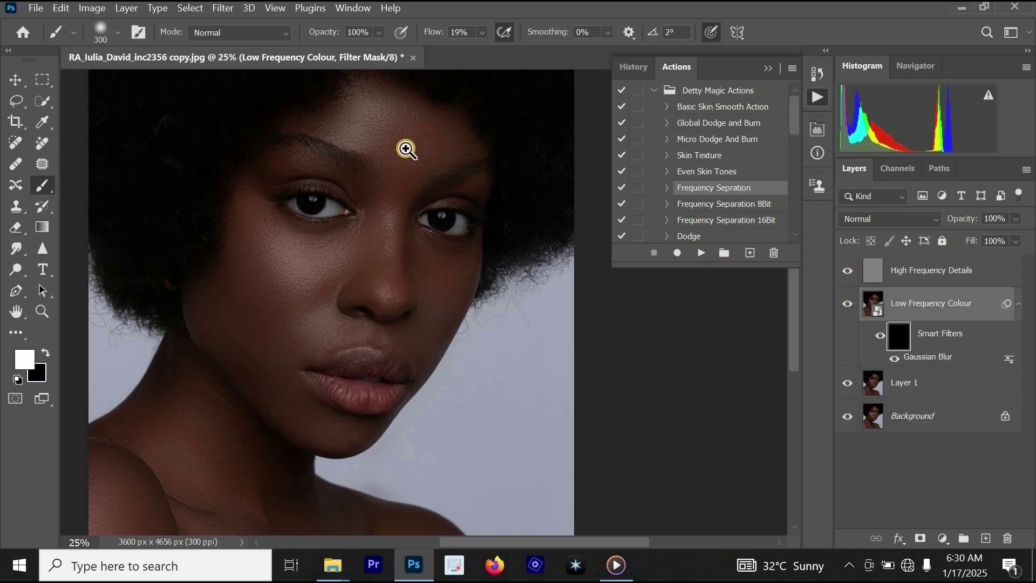
- Examine the skin texture on the forehead, around the eyes, and on the nose, cheeks and lips
click(396, 145)
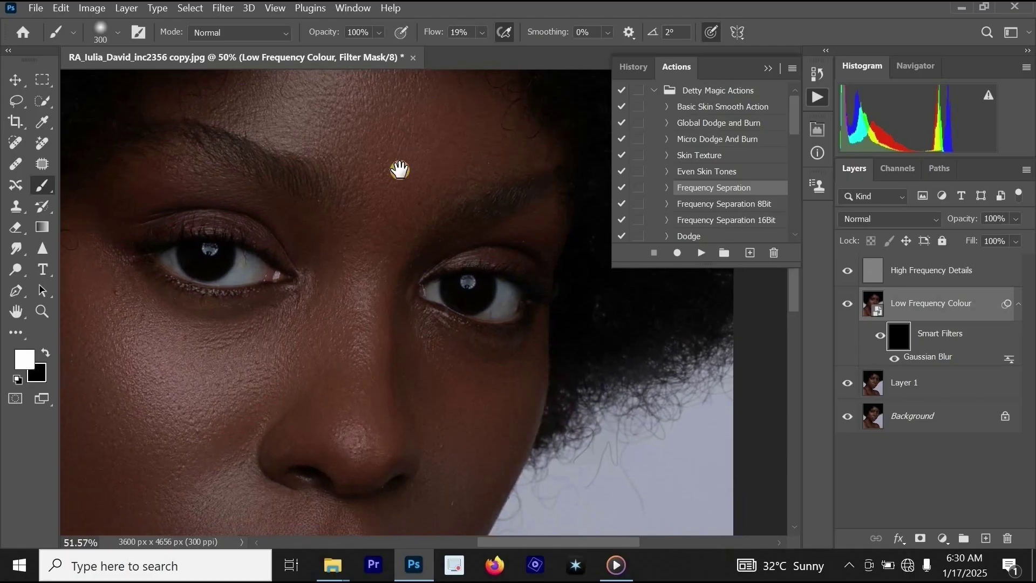
drag(471, 216, 615, 129)
drag(377, 315, 342, 416)
ctrl+click(472, 259)
alt+click(503, 360)
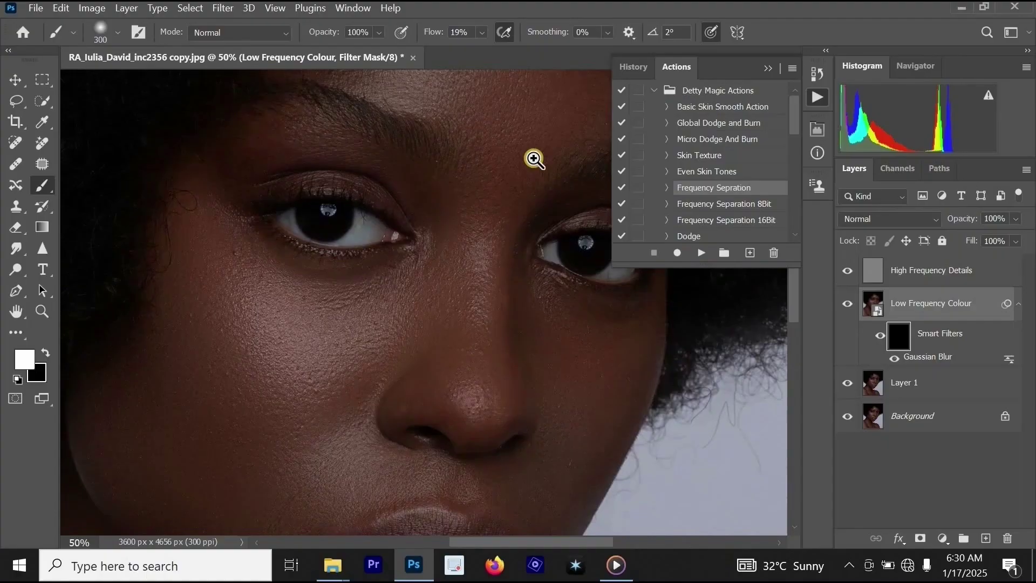
ctrl+click(471, 178)
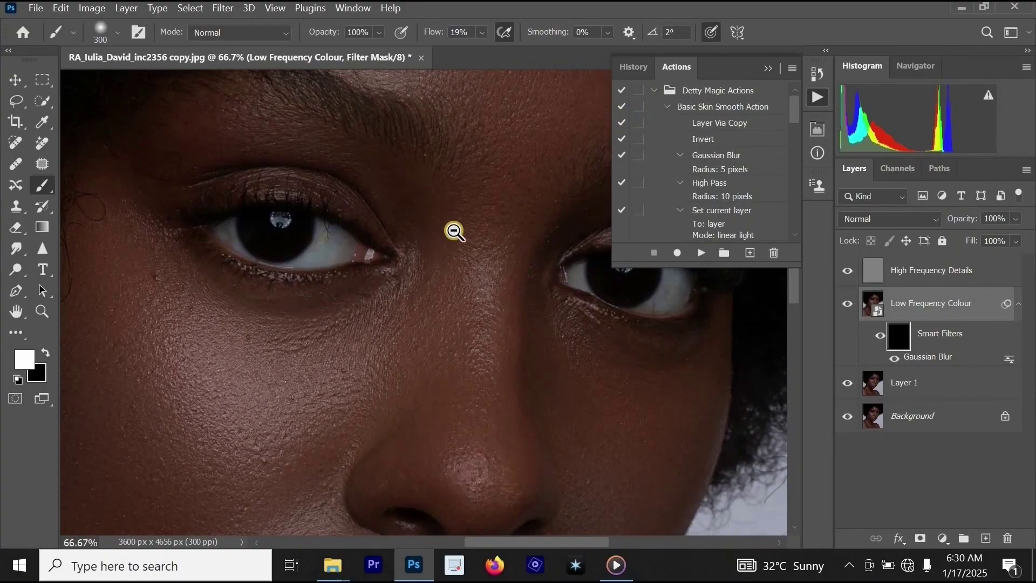
scroll(455, 230, down, 1)
scroll(455, 231, down, 1)
drag(474, 386, 503, 200)
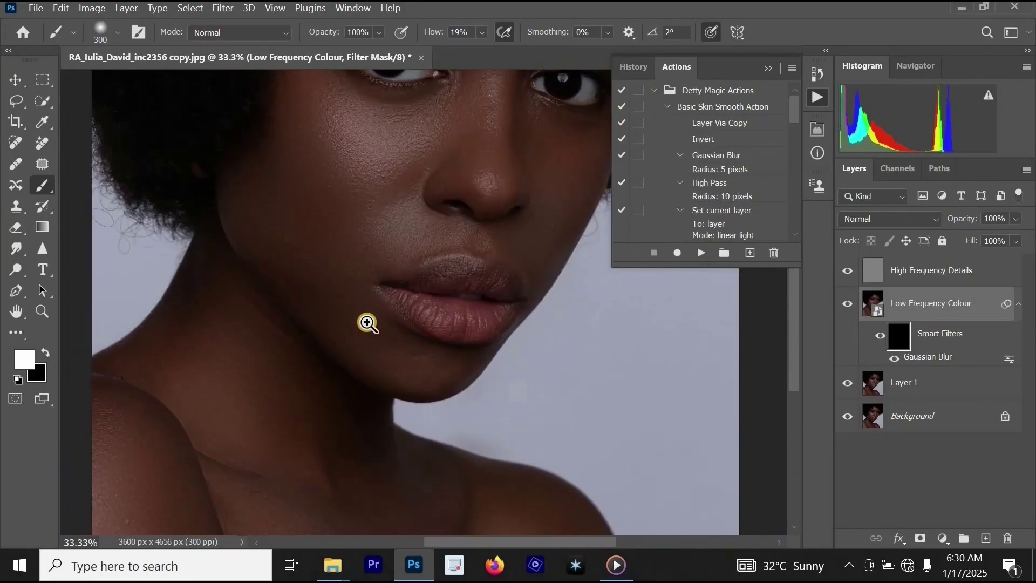
ctrl+click(366, 323)
drag(407, 192, 414, 282)
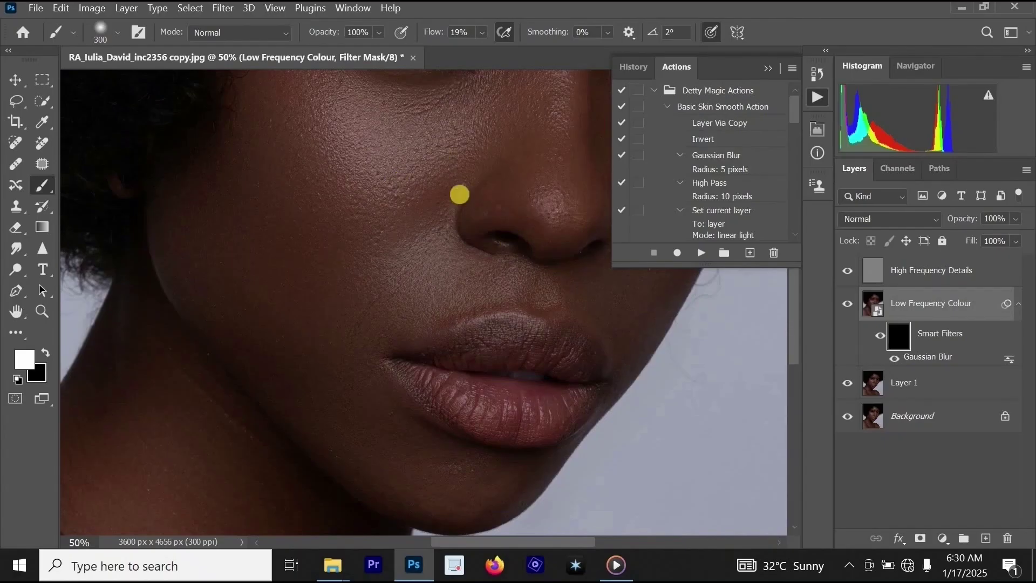
- Collapse the Detty Magic Actions set and paint white over the cheek on the Low Frequency Colour filter mask with a 300-size brush at 19% flow
click(654, 90)
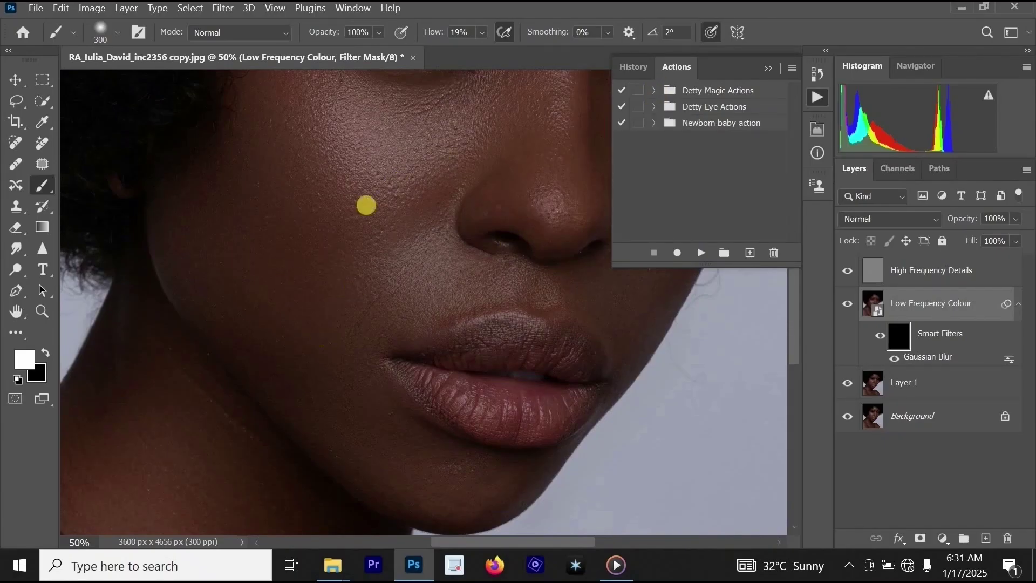
scroll(371, 176, up, 2)
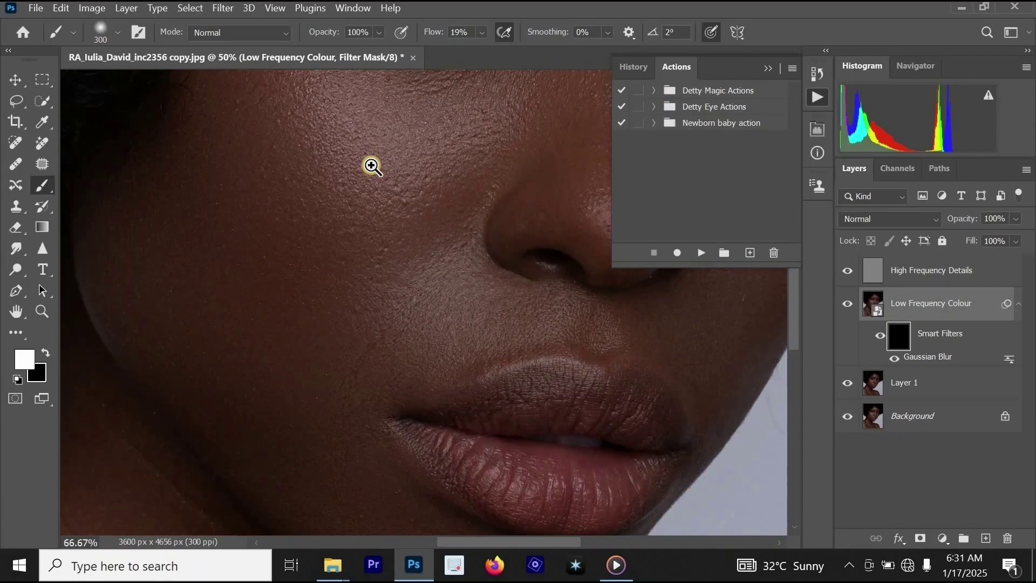
scroll(400, 145, down, 1)
scroll(452, 204, down, 2)
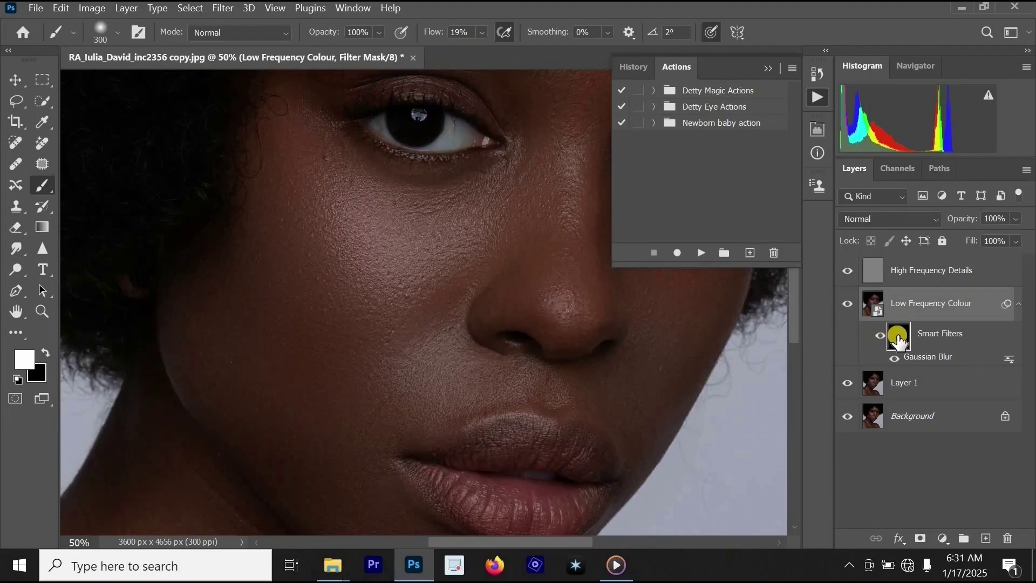
click(383, 215)
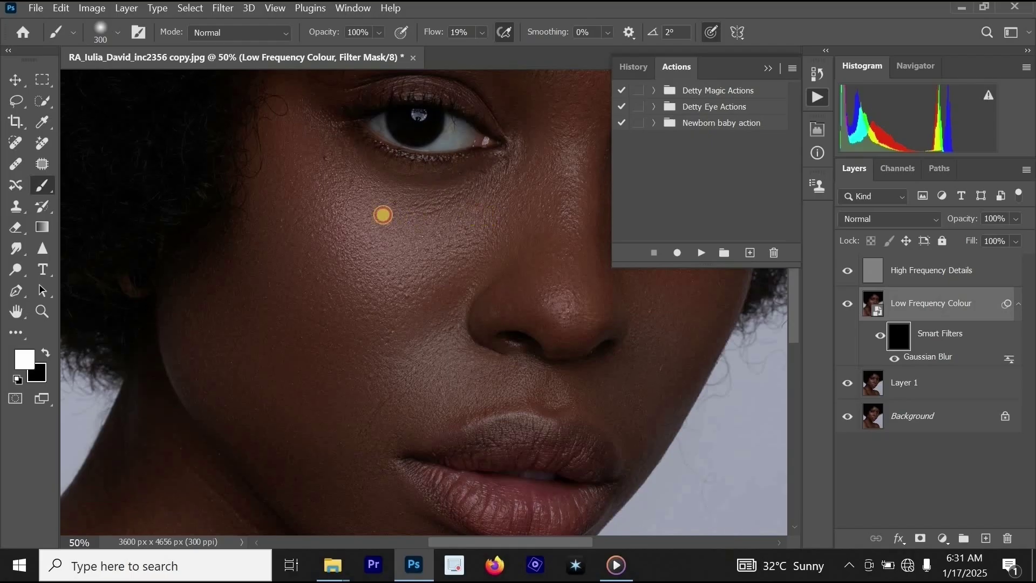
click(380, 327)
mouse_move(313, 175)
mouse_down()
mouse_move(317, 335)
mouse_move(290, 232)
mouse_move(269, 245)
mouse_up()
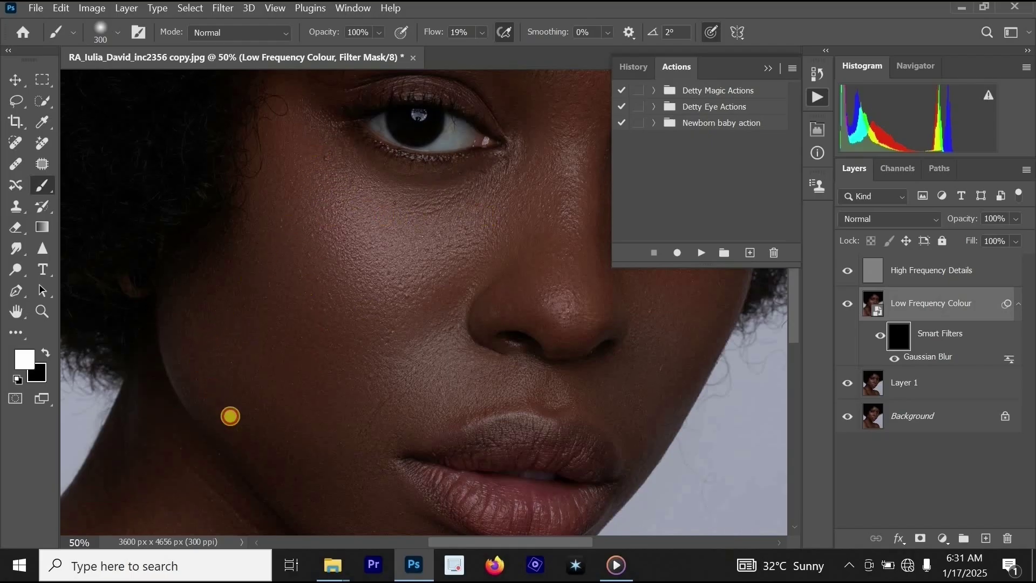
click(299, 249)
mouse_move(285, 126)
mouse_down()
mouse_move(456, 204)
mouse_move(515, 194)
mouse_up()
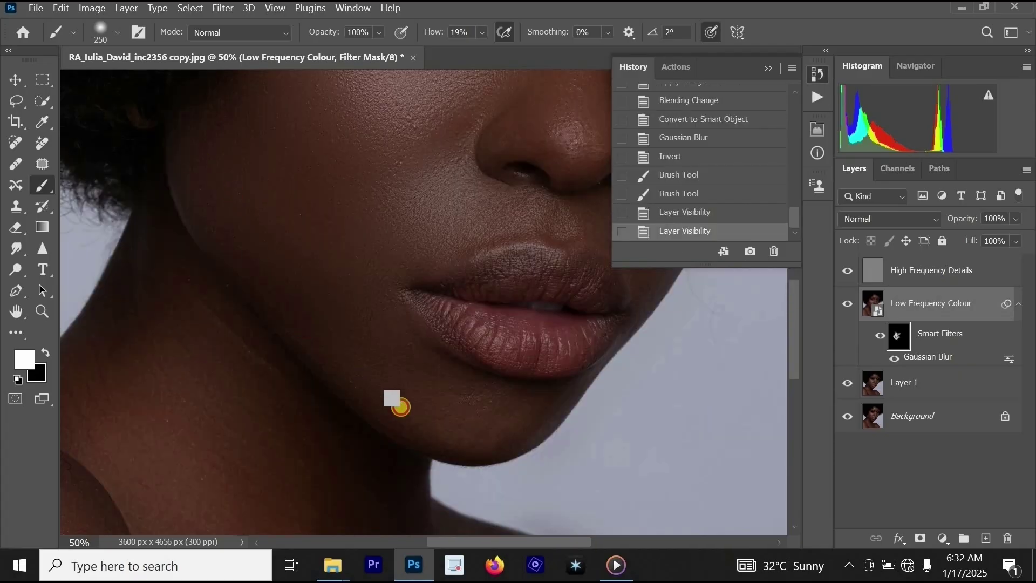
- Paint white along the jaw and chin on the Low Frequency Colour filter mask with a 250-size brush
click(336, 340)
mouse_move(335, 340)
mouse_down()
mouse_move(509, 424)
mouse_move(523, 420)
mouse_move(429, 384)
mouse_move(507, 417)
mouse_move(382, 387)
mouse_move(314, 301)
mouse_up()
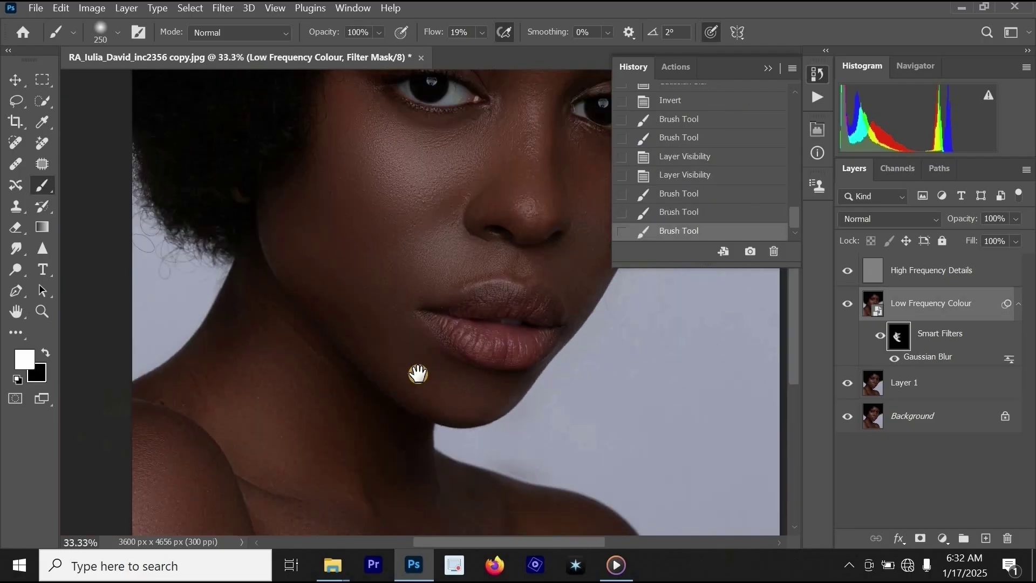
drag(419, 372, 346, 469)
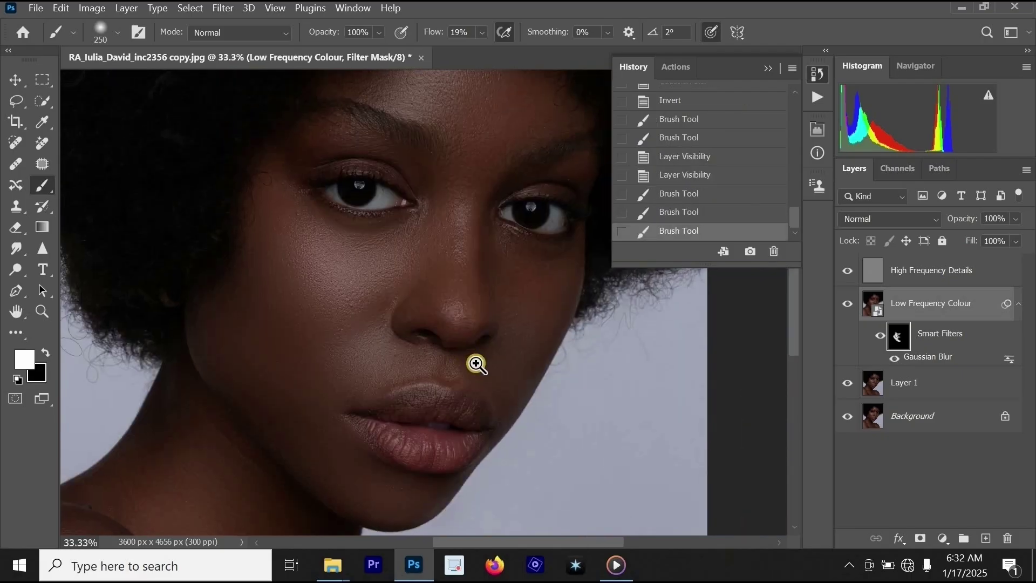
- Set the brush to size 175 and 16% flow, and paint the filter mask white around the mouth, nose and forehead
ctrl+click(476, 364)
key(bracketleft)
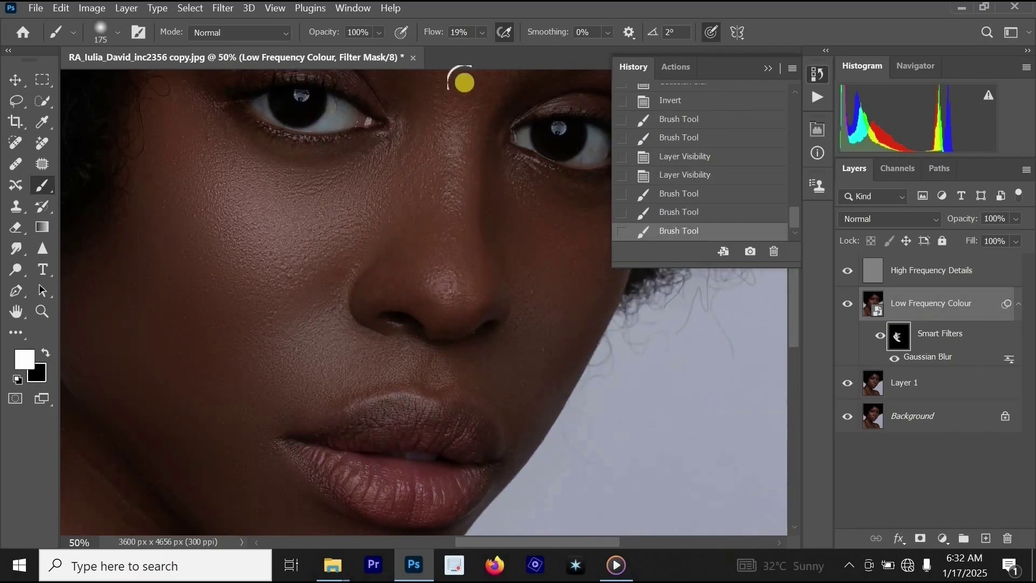
click(481, 34)
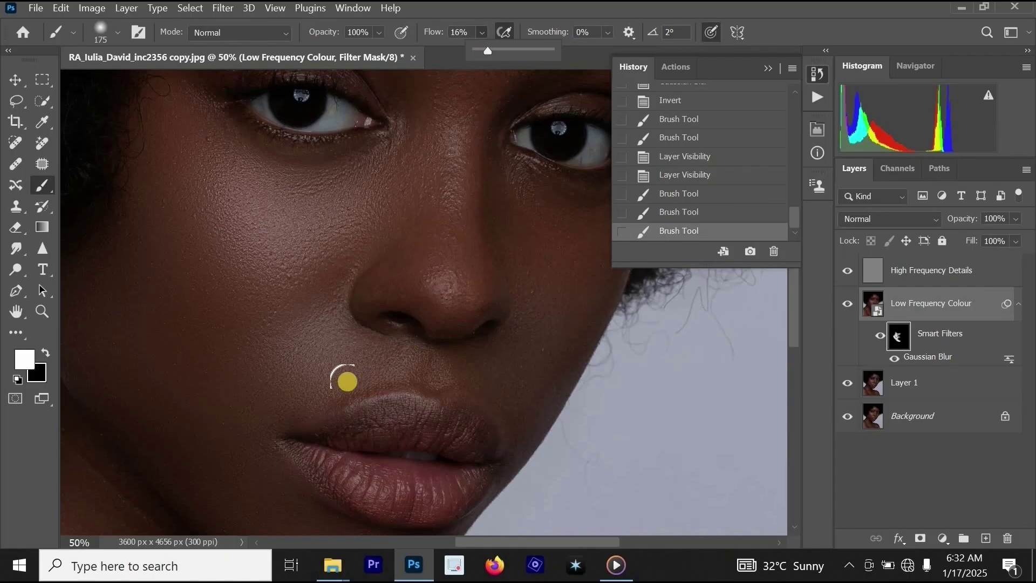
mouse_move(364, 383)
mouse_down()
mouse_move(444, 388)
mouse_move(369, 371)
mouse_up()
mouse_move(471, 455)
mouse_down()
mouse_move(405, 417)
mouse_move(338, 436)
mouse_move(327, 470)
mouse_up()
mouse_move(467, 482)
mouse_down()
mouse_move(329, 478)
mouse_move(400, 500)
mouse_move(473, 470)
mouse_up()
key(ctrl+z)
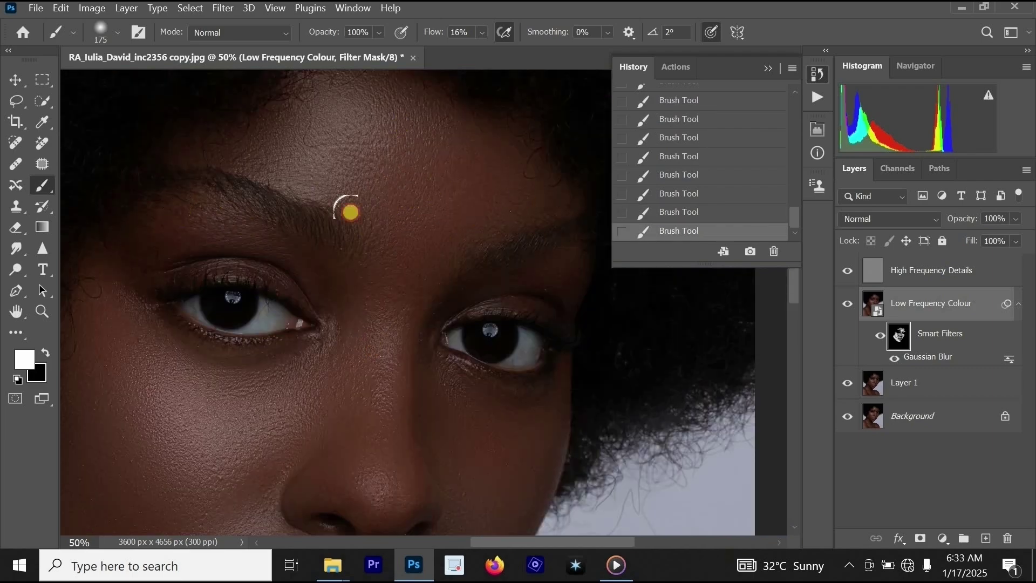
alt+click(486, 256)
alt+click(484, 256)
mouse_move(459, 418)
mouse_down()
mouse_move(469, 361)
mouse_move(497, 307)
mouse_up()
ctrl+click(470, 361)
alt+click(493, 300)
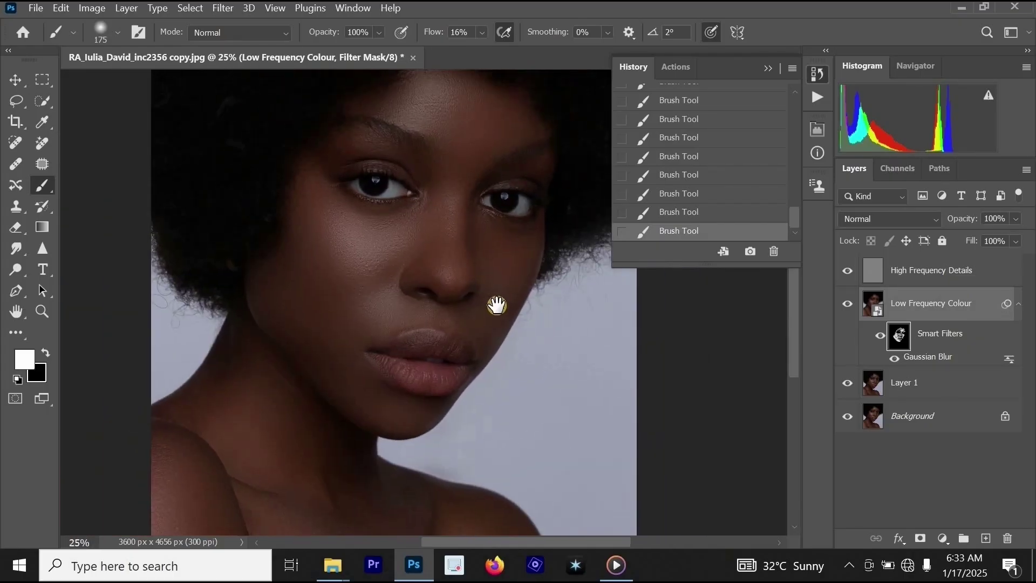
- Enlarge the brush to size 400 and paint white over the neck on the Low Frequency Colour filter mask
ctrl+click(499, 321)
ctrl+click(482, 254)
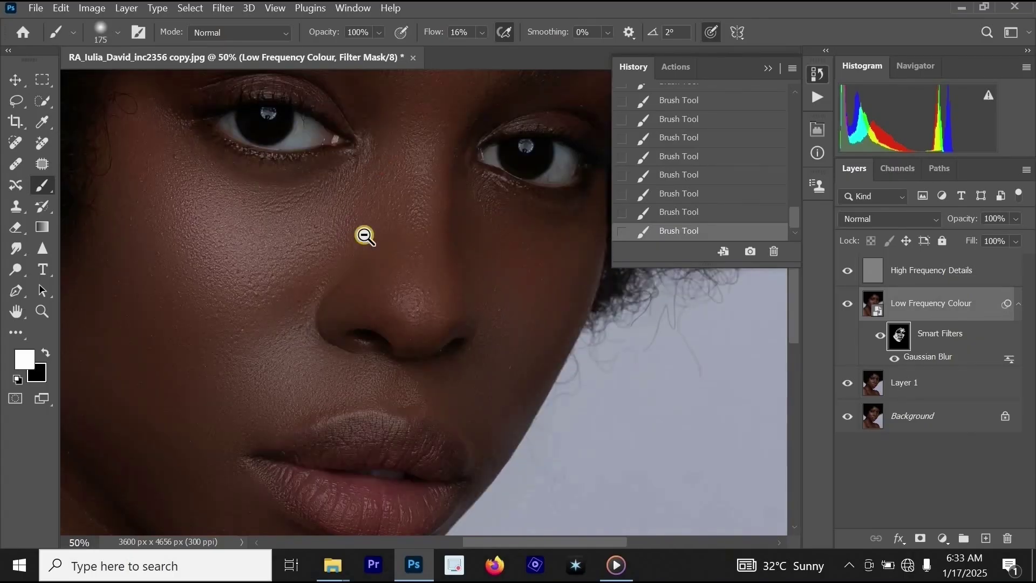
scroll(331, 266, down, 1)
drag(257, 337, 399, 97)
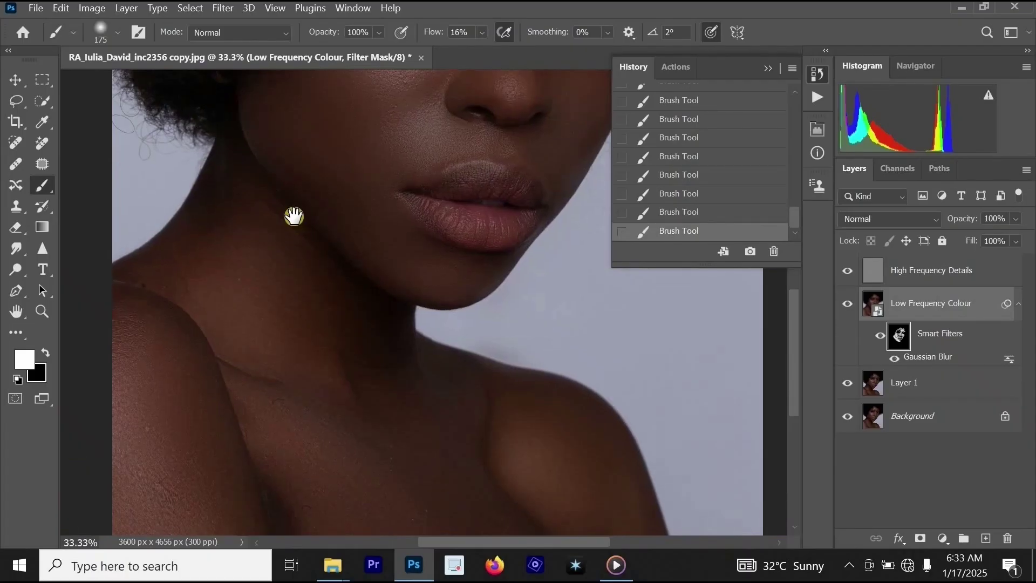
ctrl+click(305, 286)
drag(350, 305, 402, 385)
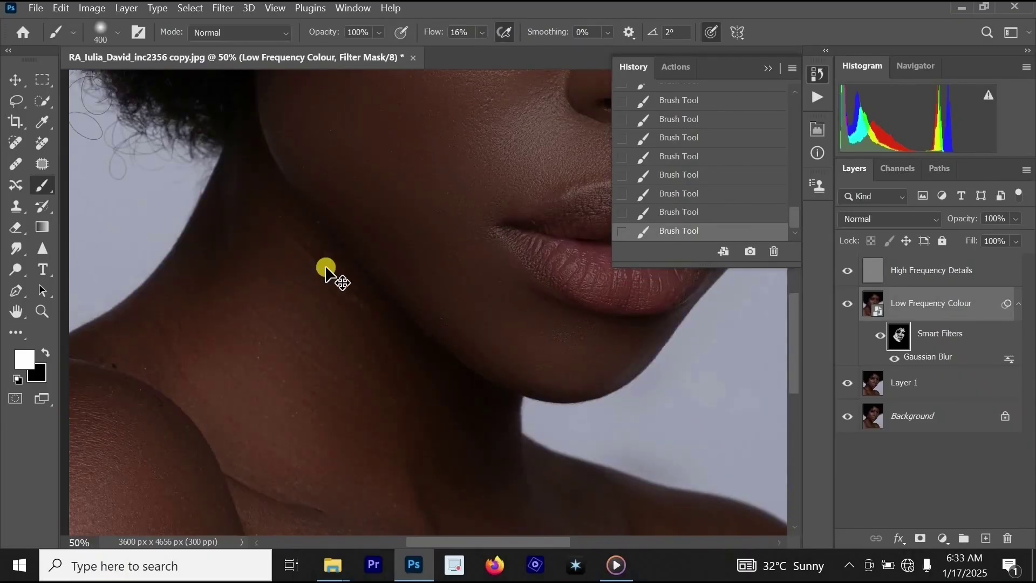
scroll(327, 269, down, 1)
- Lower the brush flow to 9% and paint the filter mask white over the neck below the jaw
drag(482, 32, 483, 51)
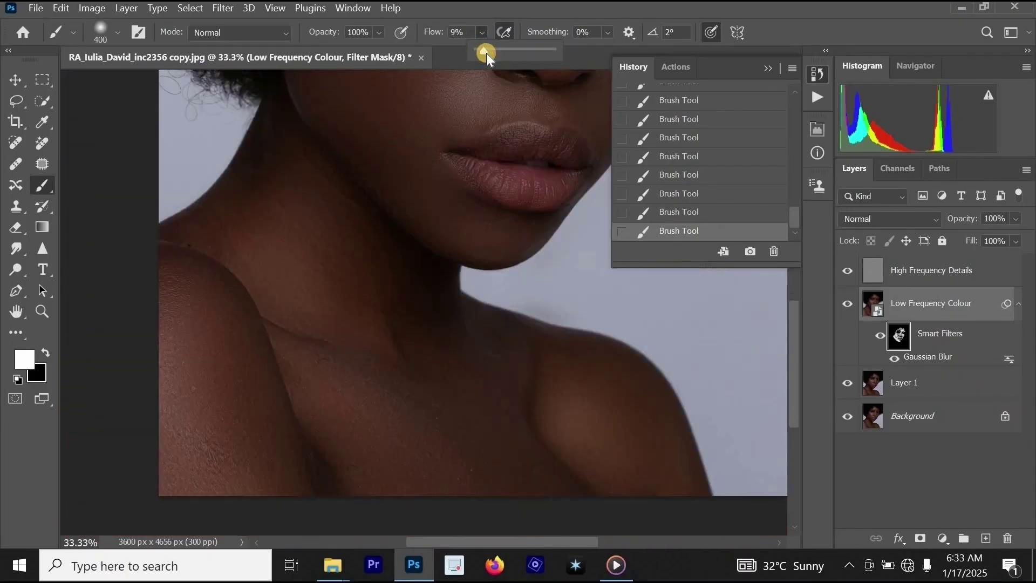
alt+click(380, 159)
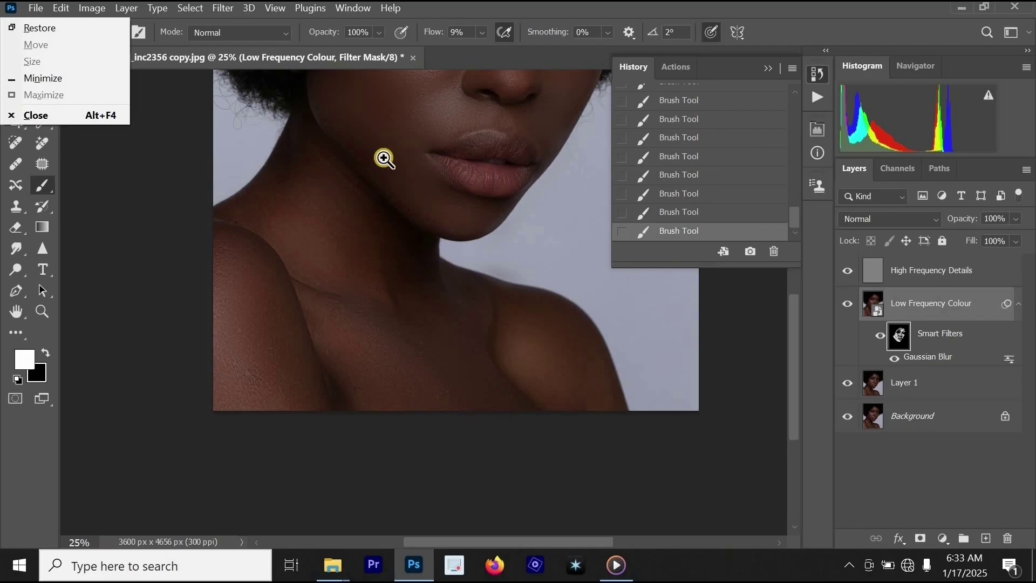
click(384, 157)
ctrl+click(384, 158)
drag(388, 141, 376, 267)
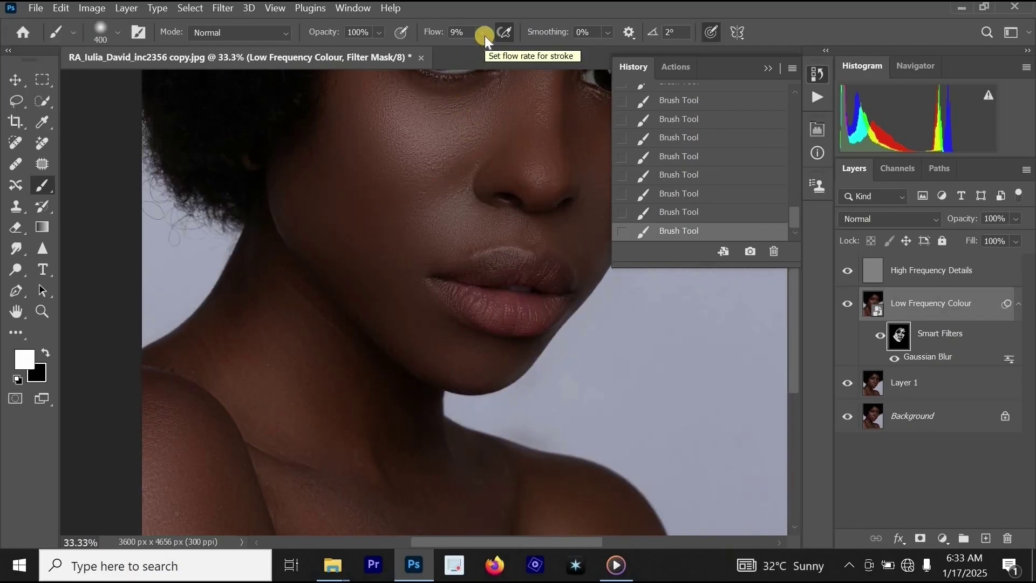
click(277, 336)
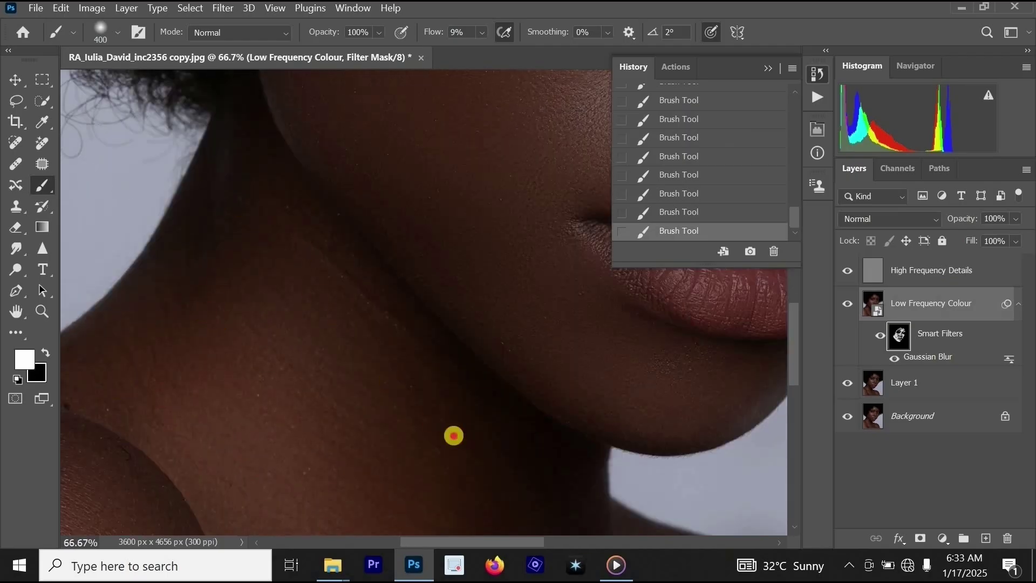
alt+click(439, 389)
alt+click(439, 389)
drag(416, 451, 370, 333)
ctrl+click(314, 327)
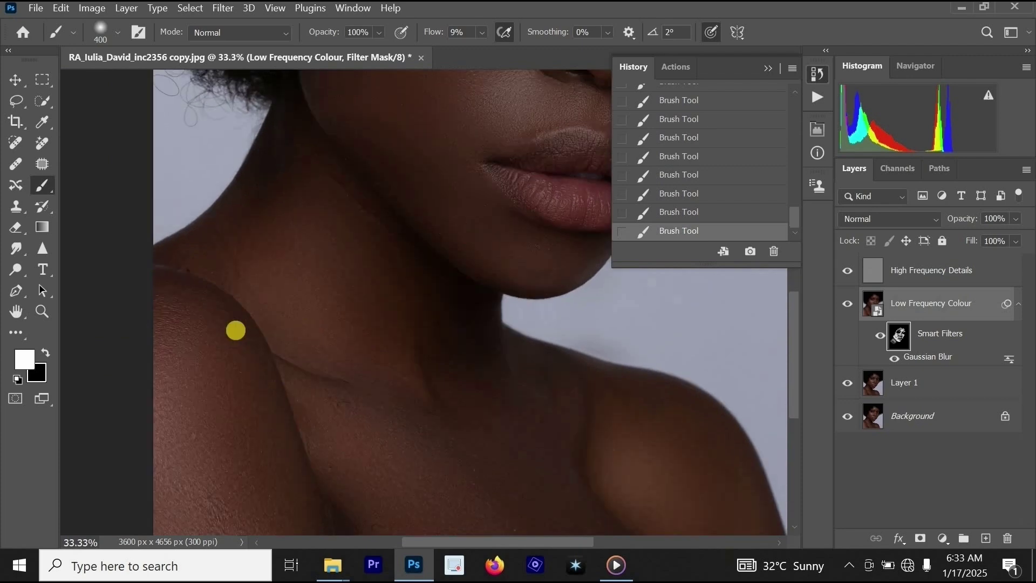
- Switch to black and paint the filter mask along the near shoulder's outer edge against the background
key(x)
mouse_move(221, 316)
mouse_down()
mouse_move(258, 391)
mouse_move(228, 337)
mouse_move(342, 404)
mouse_move(278, 359)
mouse_move(231, 309)
mouse_move(303, 382)
mouse_move(178, 273)
mouse_move(119, 250)
mouse_up()
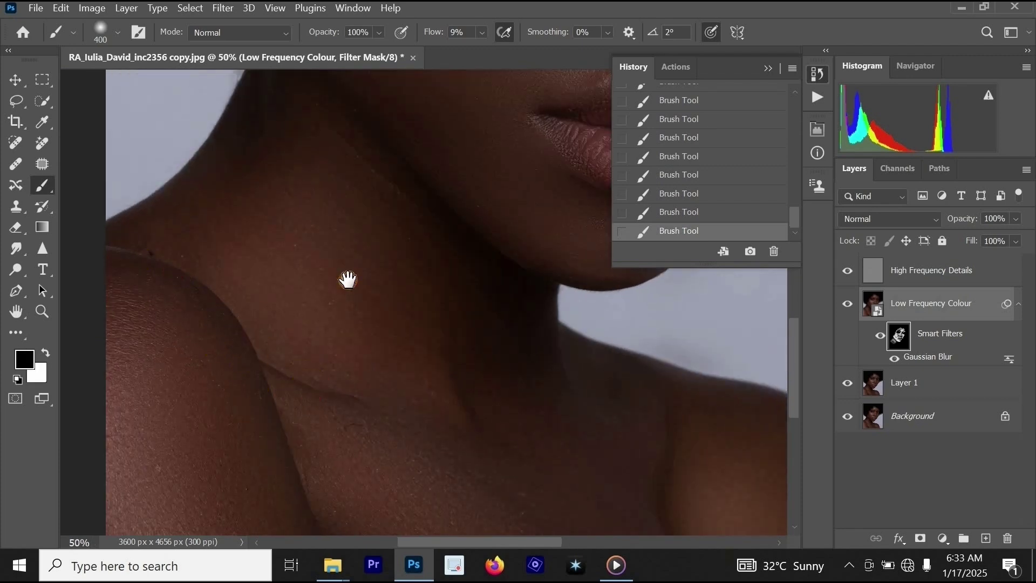
alt+click(351, 280)
drag(394, 261, 341, 354)
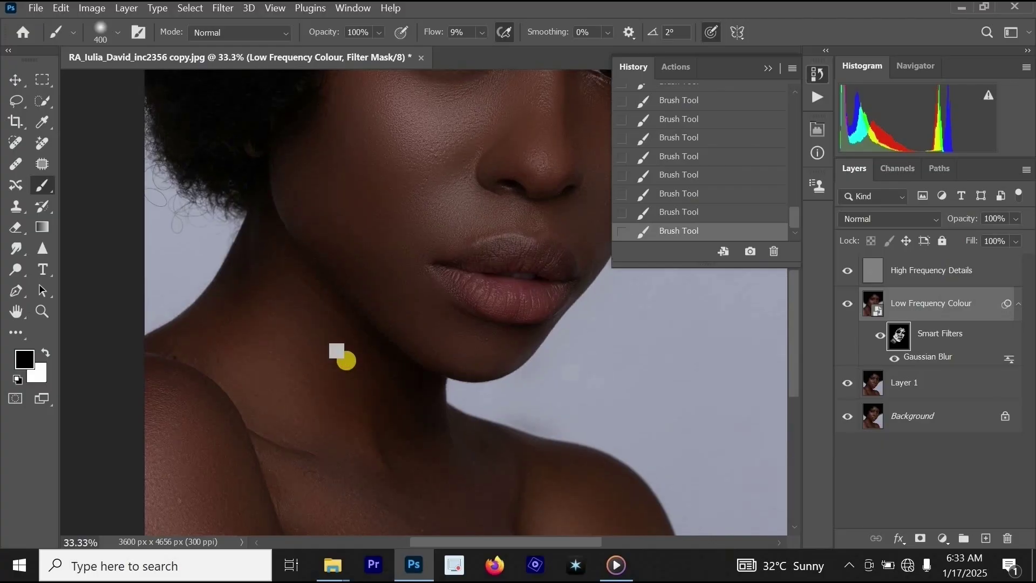
- Switch back to white and paint the filter mask over the chest and near upper arm at 9% flow
key(x)
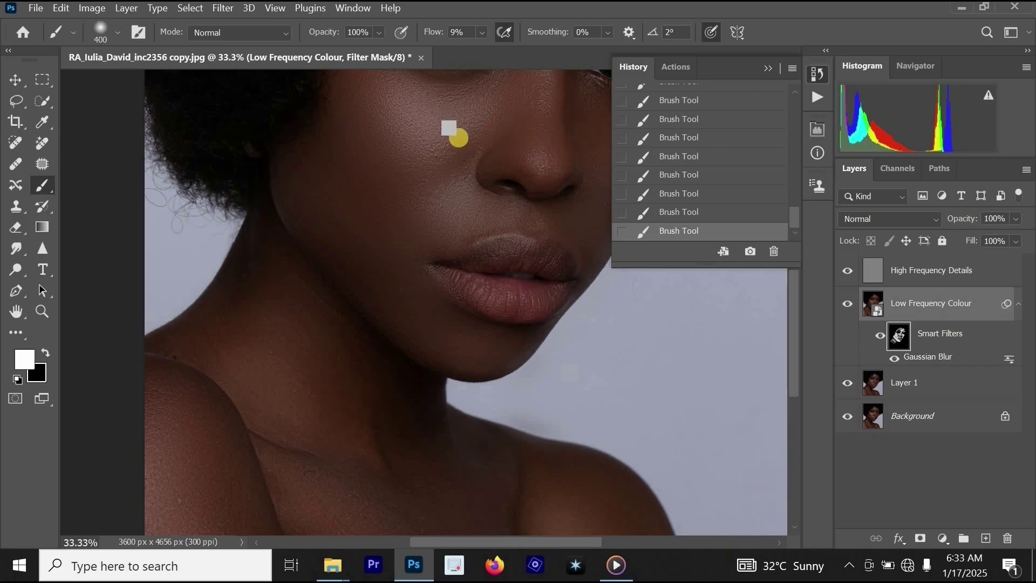
click(434, 168)
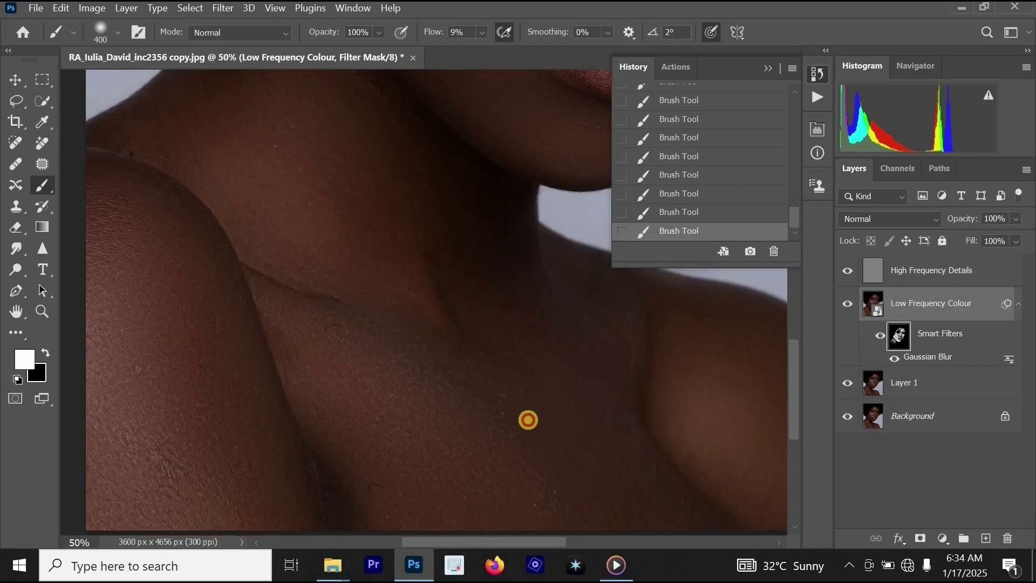
mouse_move(528, 420)
mouse_down()
mouse_move(509, 296)
mouse_move(575, 311)
mouse_up()
alt+click(543, 331)
alt+click(532, 407)
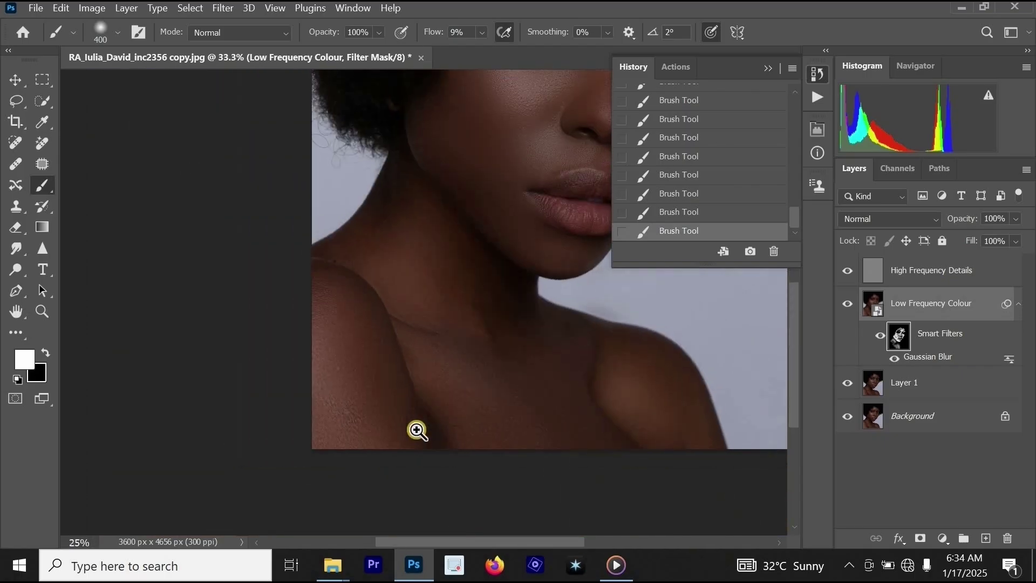
scroll(417, 430, up, 1)
mouse_move(310, 321)
mouse_down()
mouse_move(319, 539)
mouse_move(322, 371)
mouse_up()
scroll(413, 286, down, 1)
scroll(415, 281, up, 1)
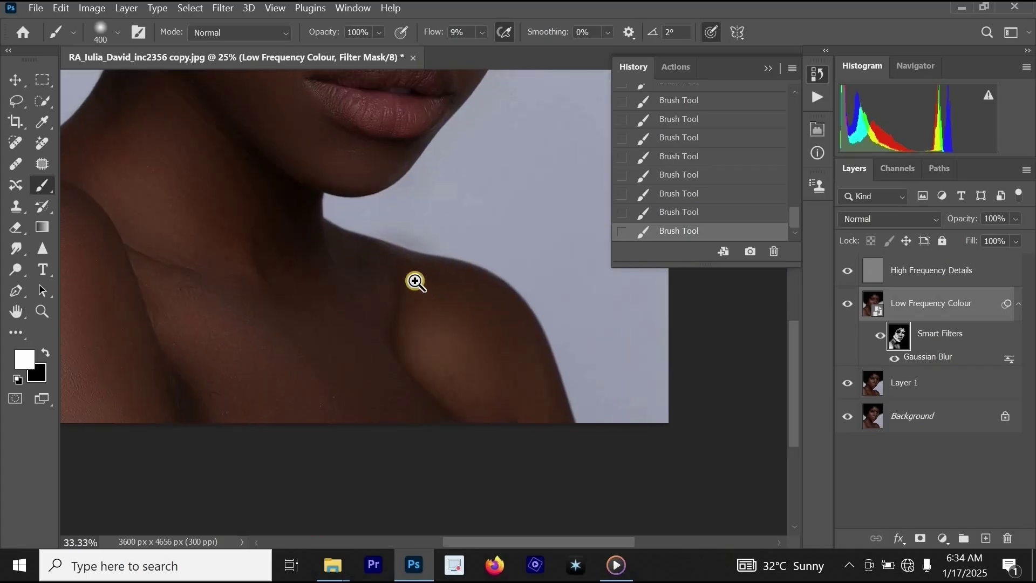
- Paint the filter mask white over the far shoulder with the 400-size brush
click(415, 281)
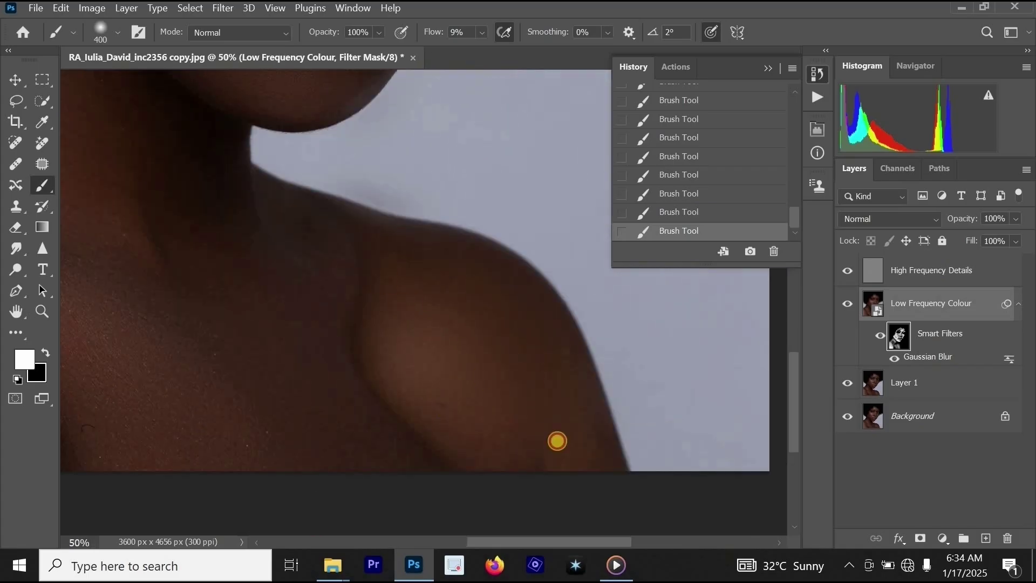
alt+click(357, 236)
drag(367, 236, 494, 332)
- Paint black along the far shoulder's upper edge on the filter mask with a 250-size brush, raising the flow to 80%
key(x)
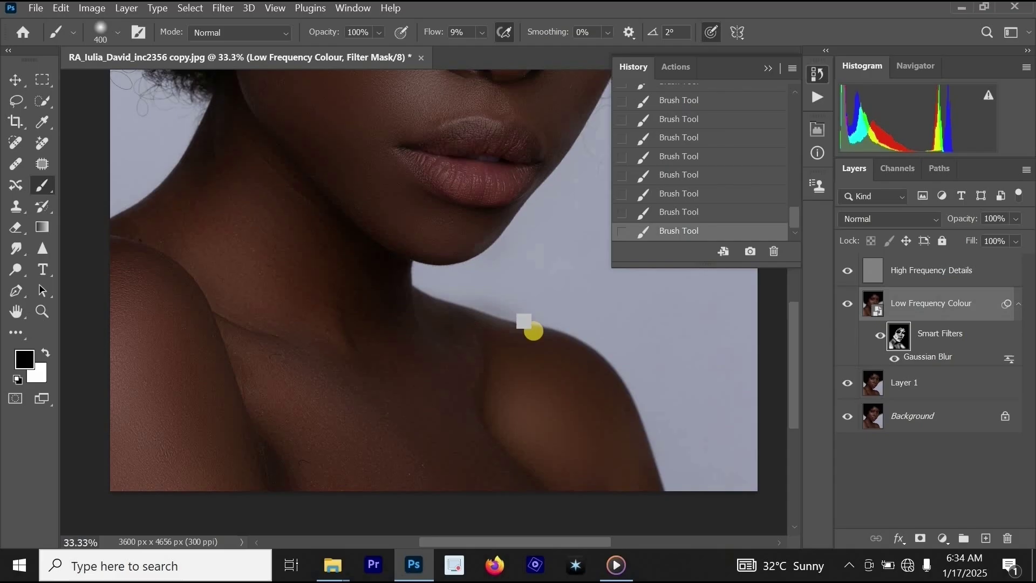
click(486, 338)
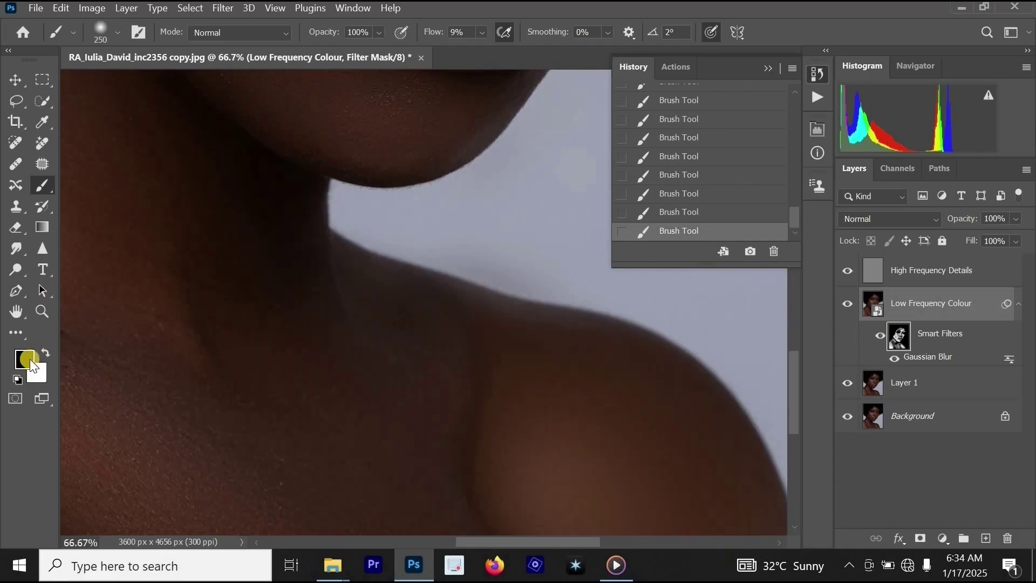
click(25, 359)
click(926, 118)
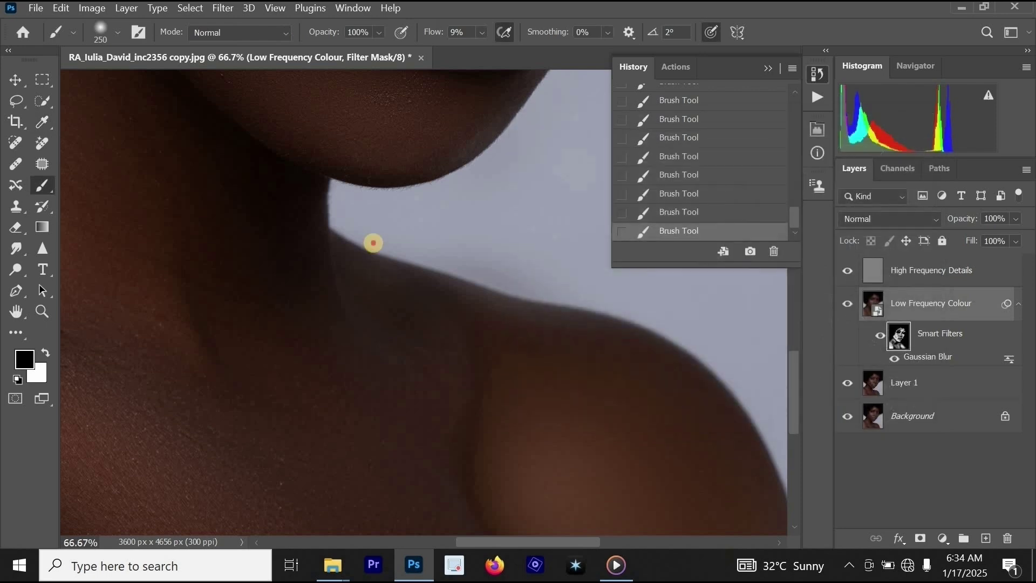
mouse_move(366, 250)
mouse_down()
mouse_move(631, 296)
mouse_move(342, 245)
mouse_up()
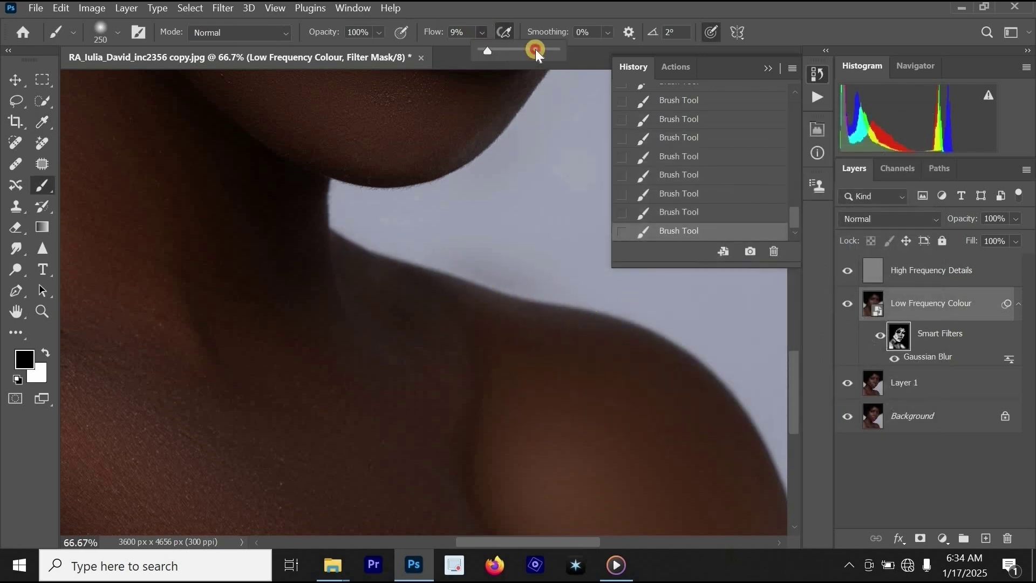
drag(535, 49, 542, 50)
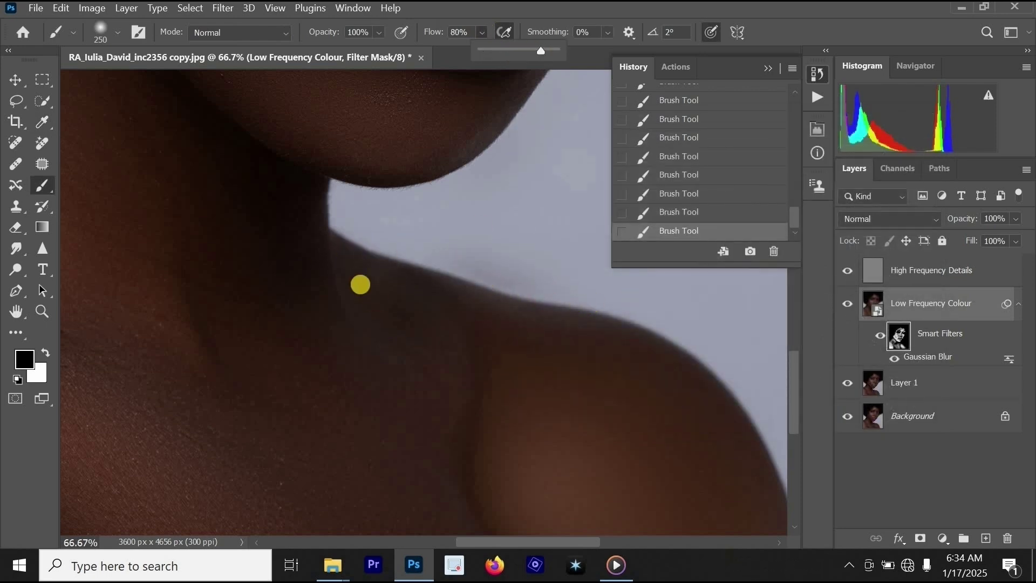
alt+click(480, 300)
- Set the brush to white, 11% flow and up to size 700, and paint the filter mask over the chest
click(42, 163)
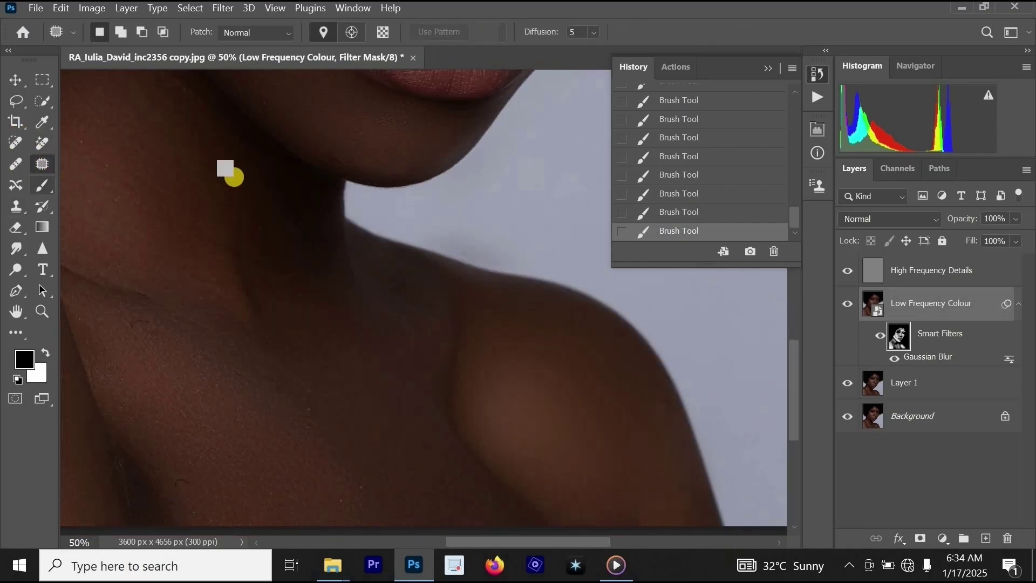
mouse_move(485, 253)
mouse_down()
mouse_move(533, 279)
mouse_move(396, 230)
mouse_move(586, 296)
mouse_up()
mouse_move(284, 408)
mouse_down()
mouse_move(307, 481)
mouse_move(282, 483)
mouse_up()
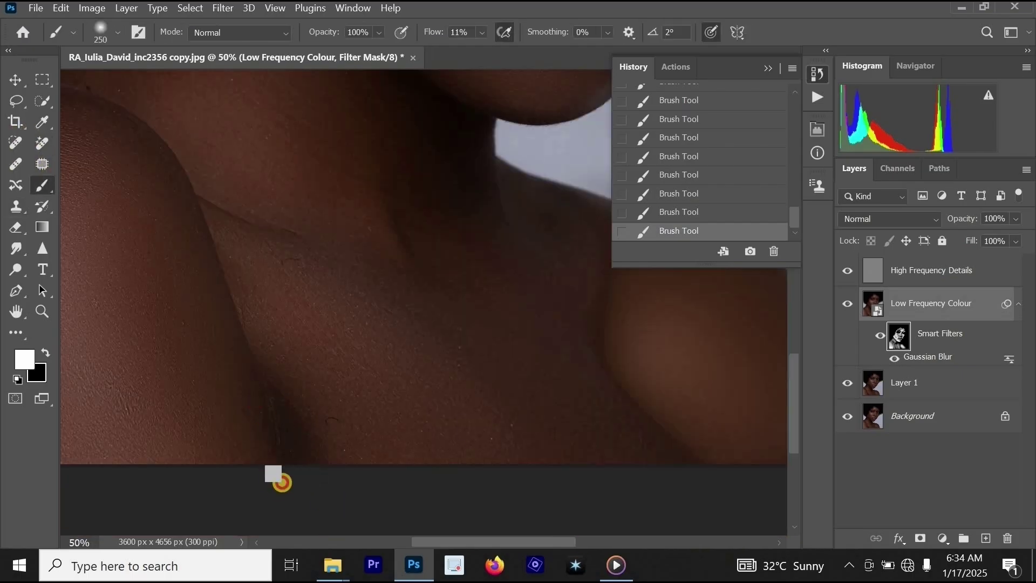
scroll(546, 449, down, 1)
scroll(563, 346, up, 1)
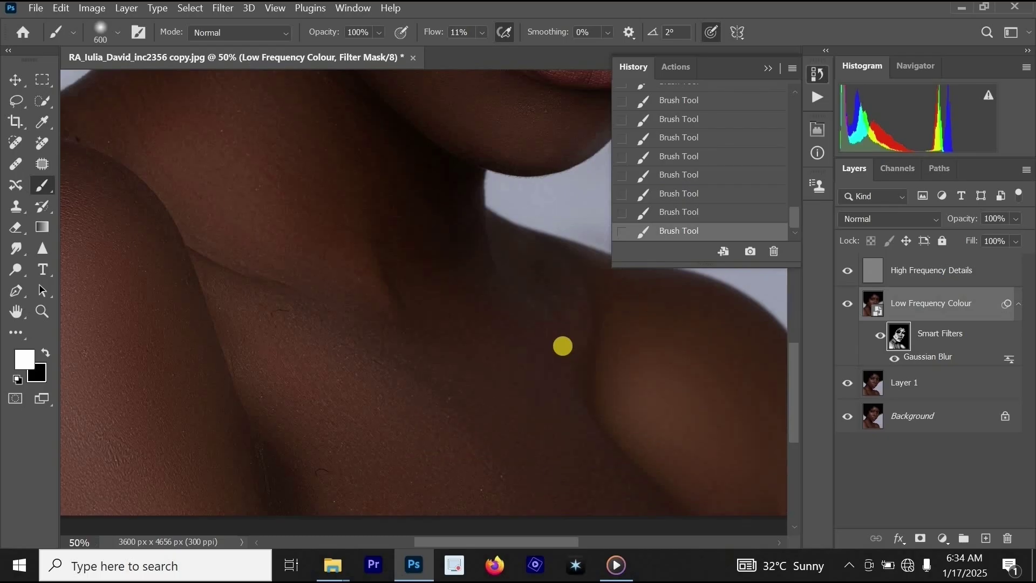
key(bracketright)
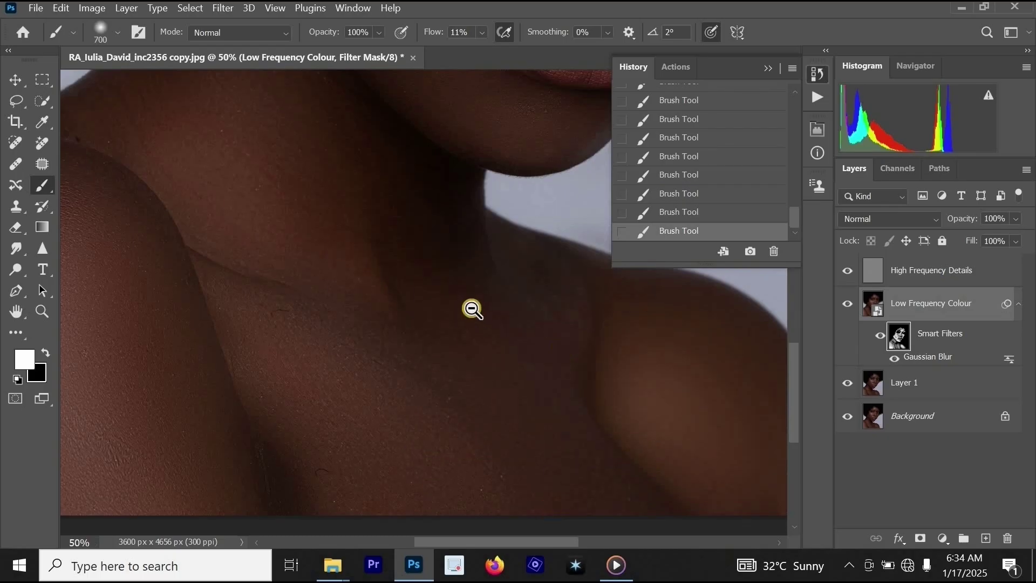
alt+click(472, 309)
alt+click(472, 309)
alt+click(472, 309)
drag(495, 253, 469, 396)
- Paint black along the neck's outer edge on the filter mask with a 300-size brush, then return the foreground colour to white
ctrl+click(363, 409)
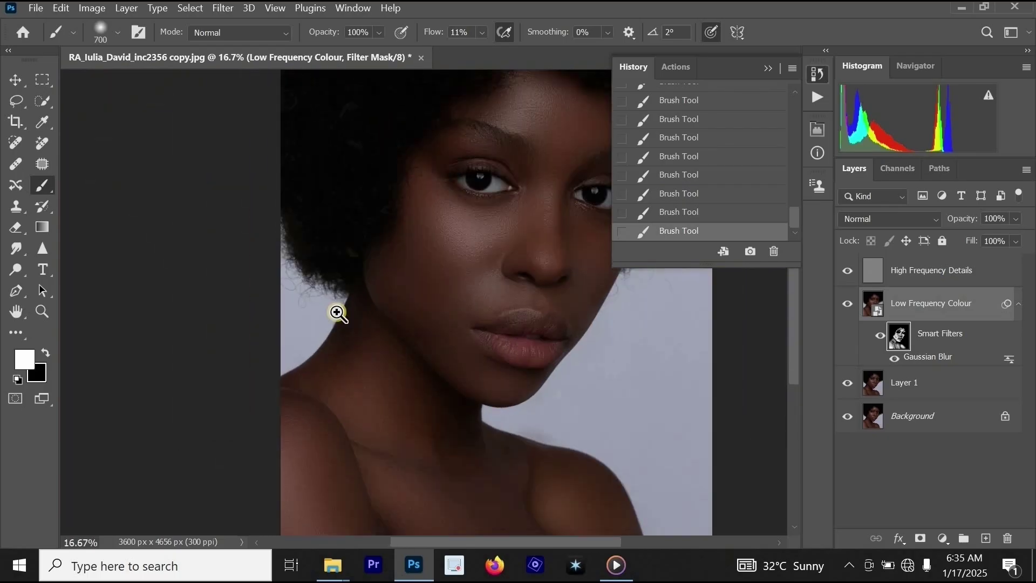
ctrl+click(336, 309)
ctrl+click(329, 303)
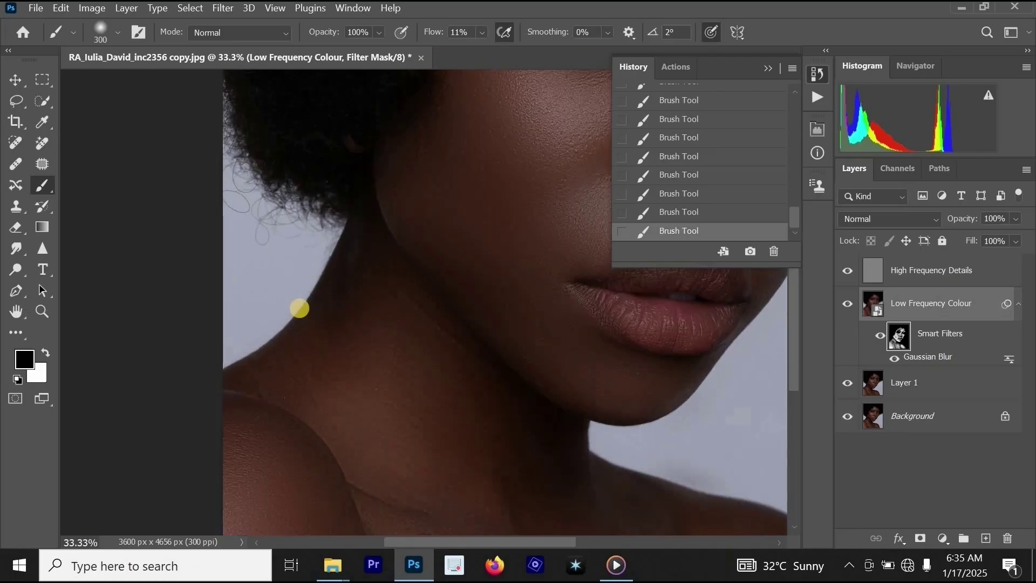
alt+click(338, 303)
alt+click(342, 310)
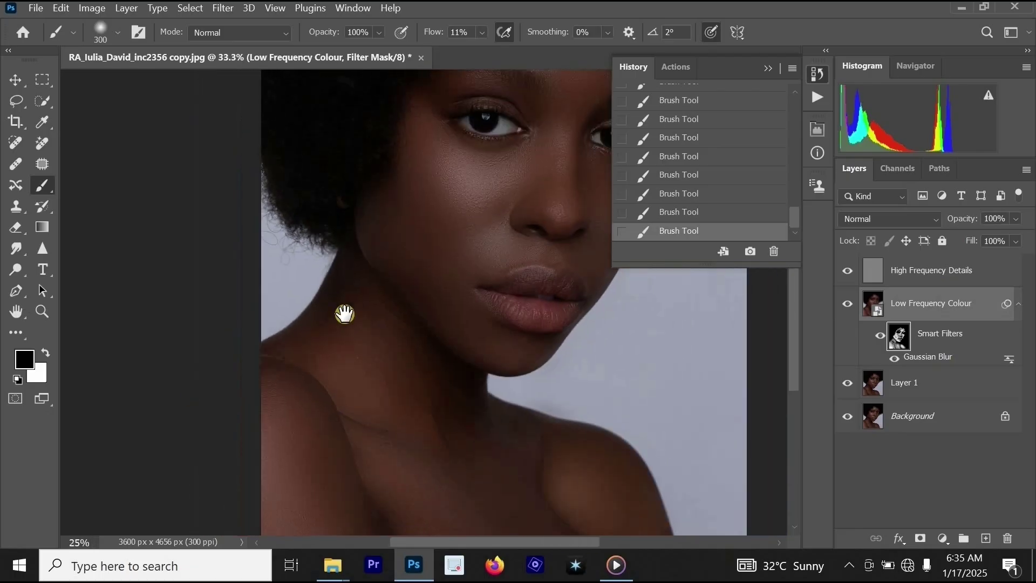
key(x)
ctrl+click(351, 296)
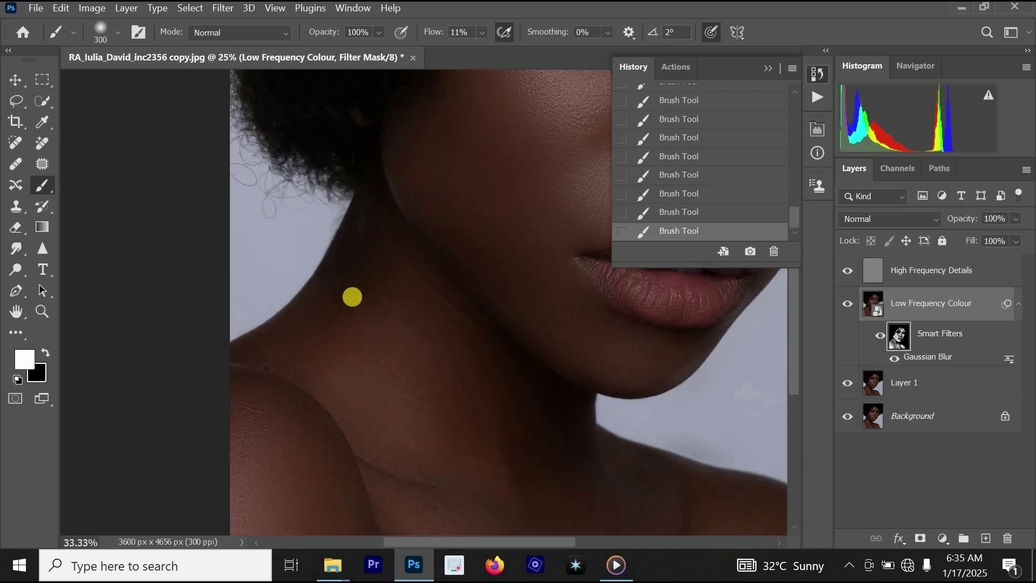
- Merge the High Frequency Details, Low Frequency Colour and Layer 1 layers into one
click(970, 279)
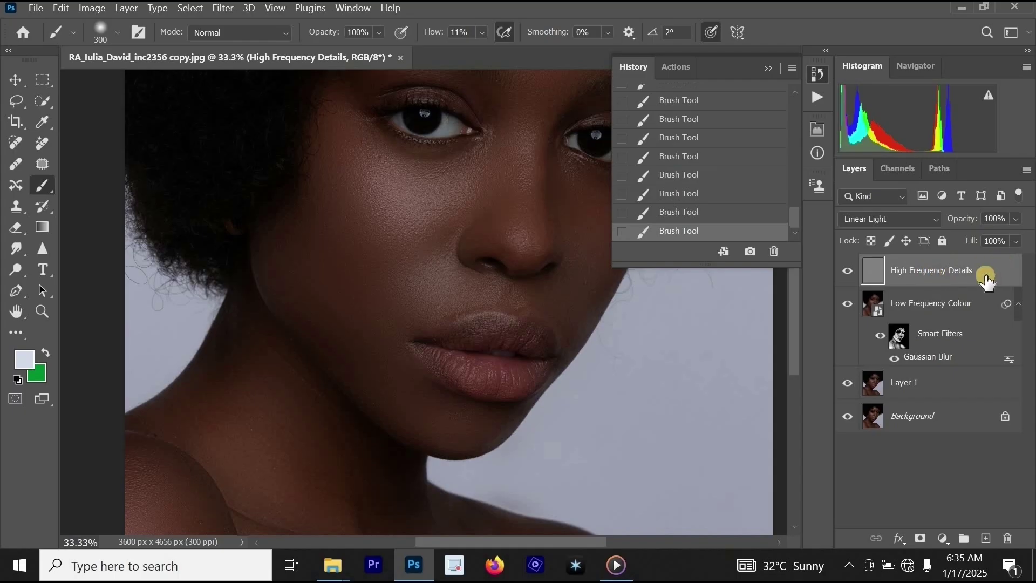
shift+click(922, 391)
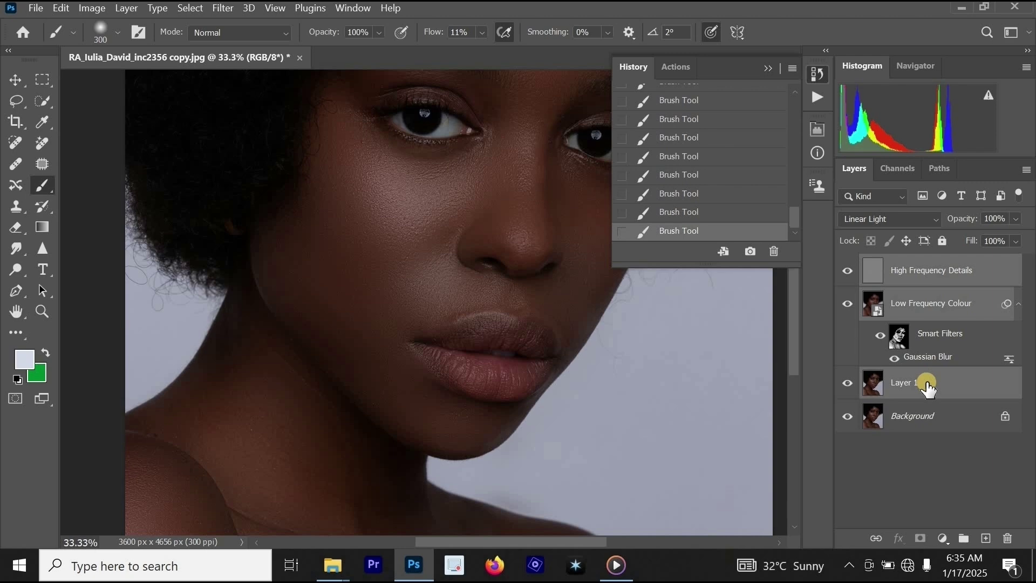
key(ctrl+e)
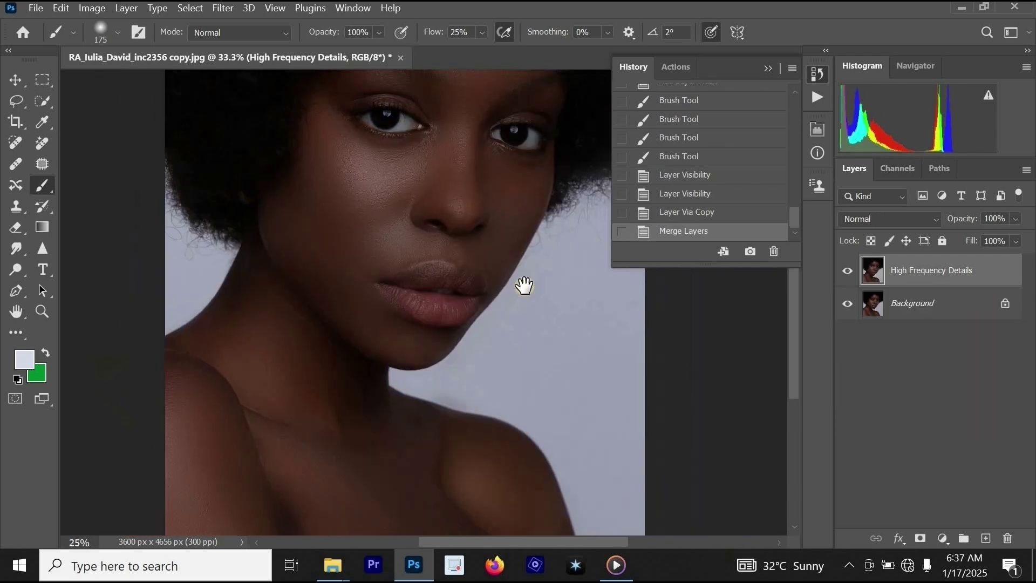
- Set the merged High Frequency Details layer's opacity to 75% and select it together with the Background layer
ctrl+alt+click(523, 326)
ctrl+click(518, 278)
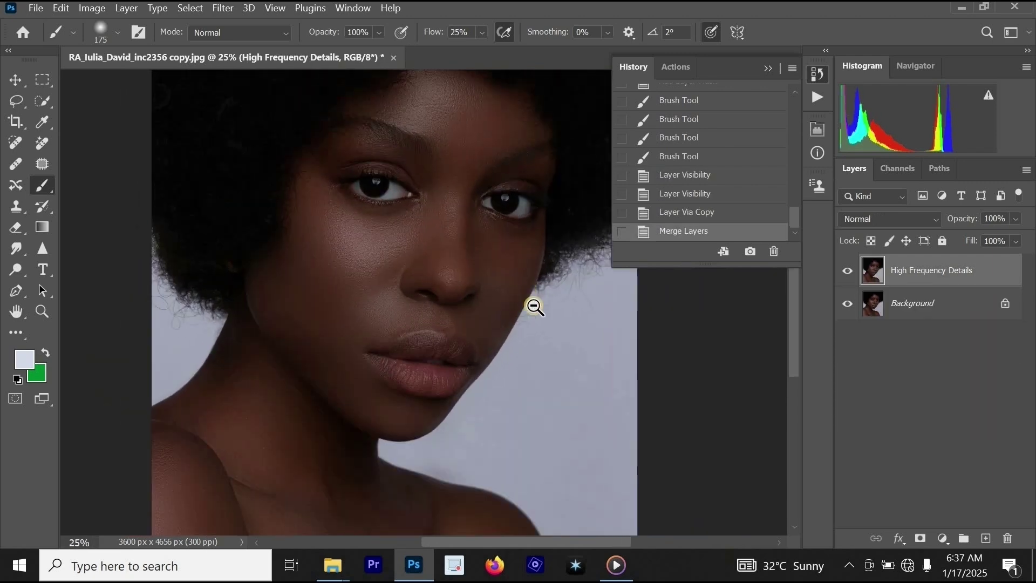
ctrl+alt+click(535, 307)
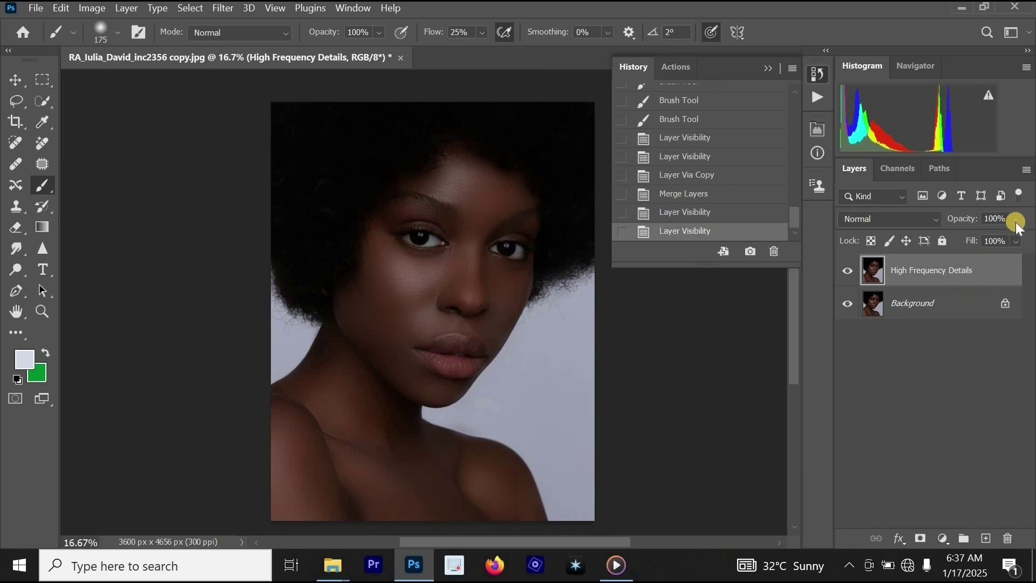
click(1016, 221)
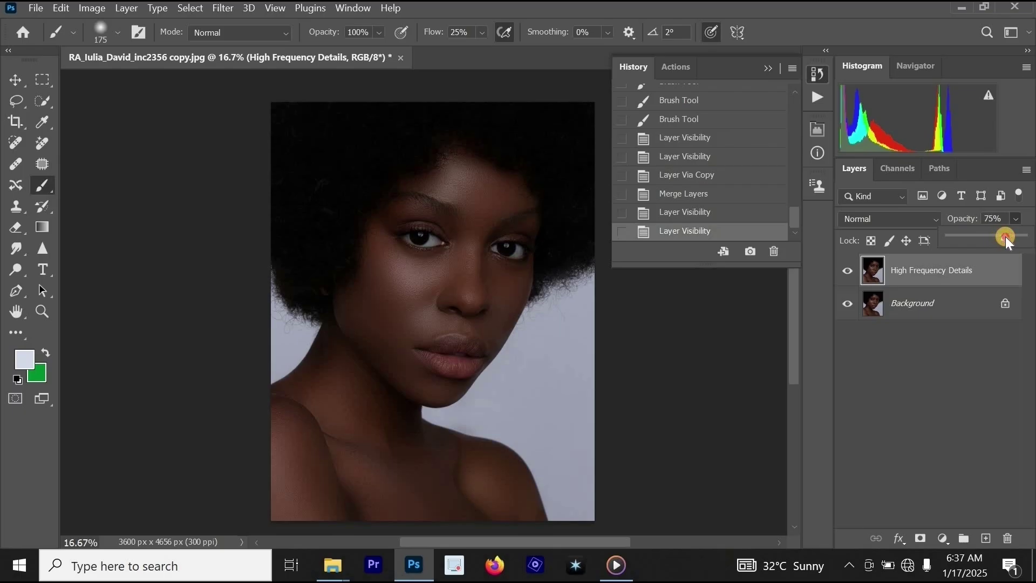
click(938, 301)
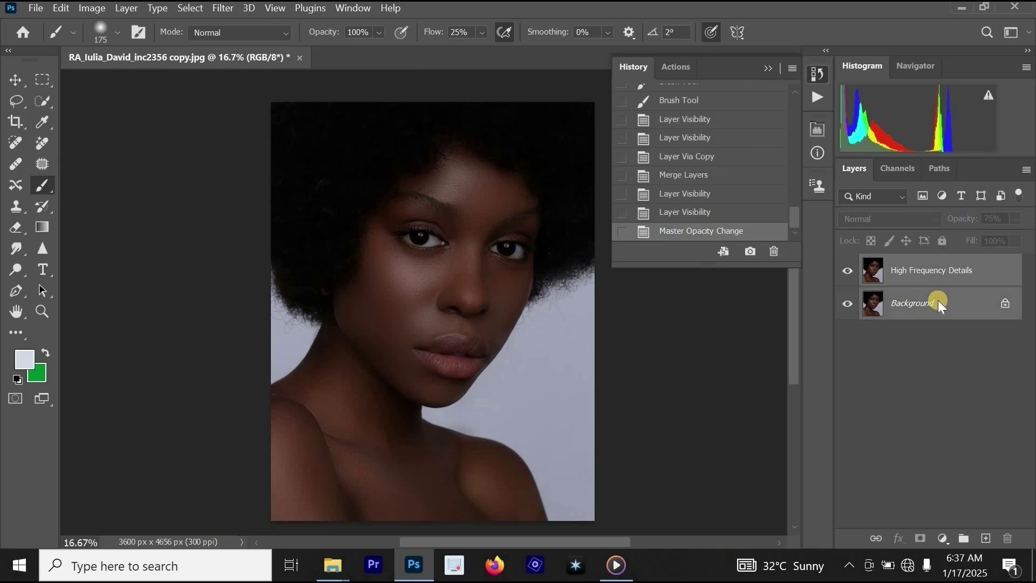
- Merge the selected High Frequency Details layer and the Background layer into one
key(ctrl+e)
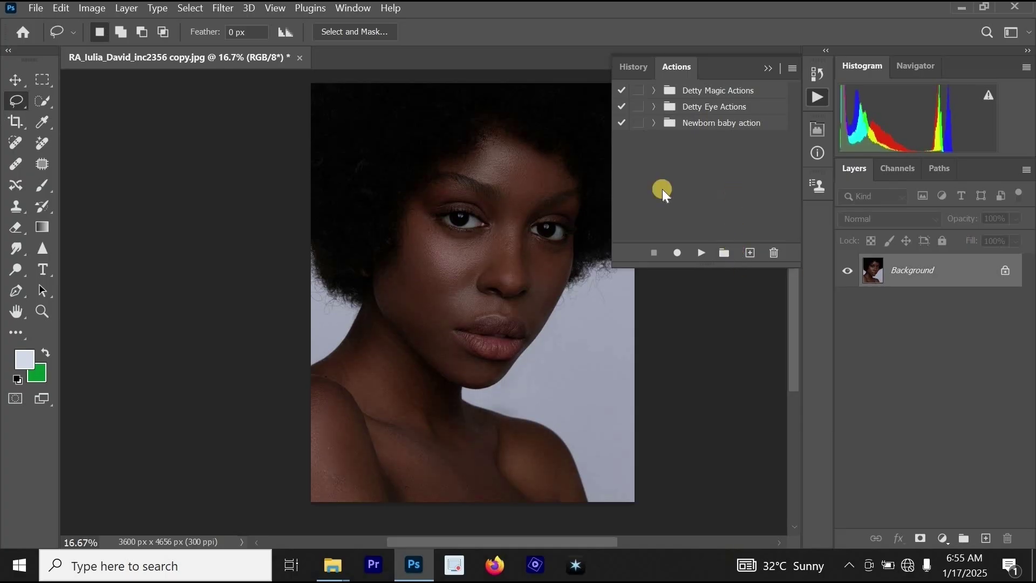
- Inspect the retouched skin up close on the face, neck and chest, and check the whole portrait
ctrl+click(490, 257)
ctrl+click(486, 258)
ctrl+click(485, 259)
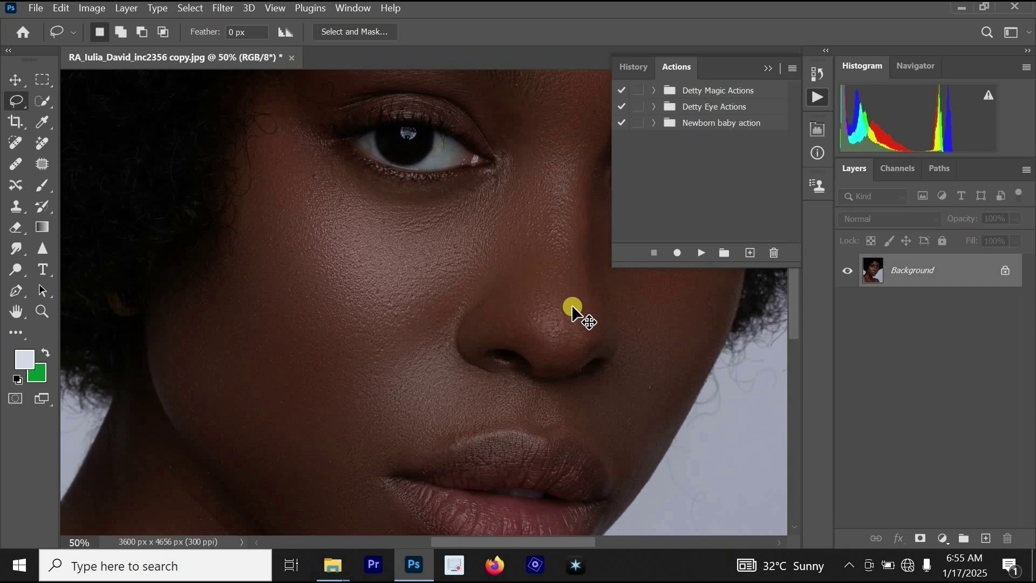
alt+click(451, 307)
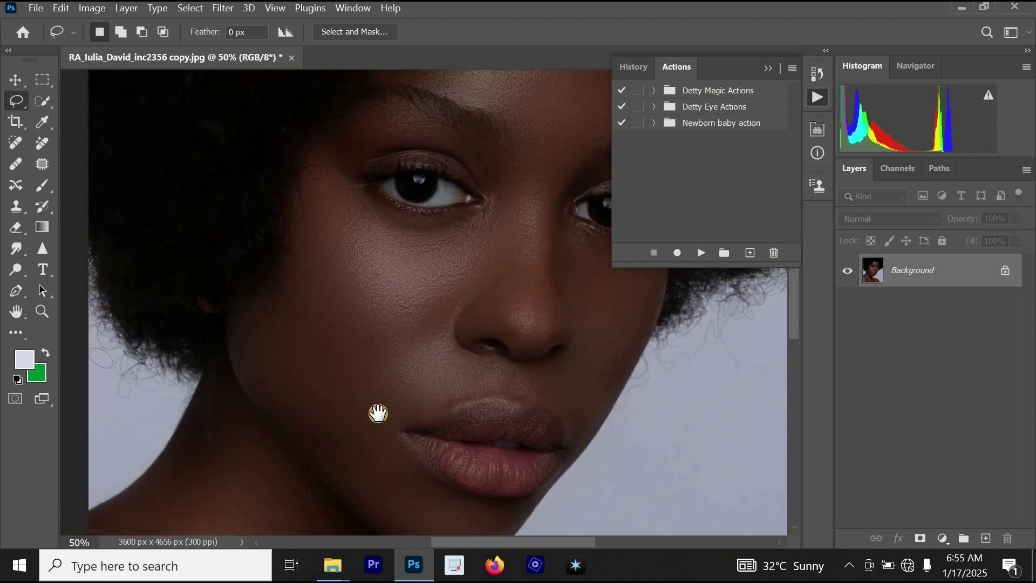
drag(378, 412, 406, 212)
scroll(370, 296, down, 5)
click(460, 371)
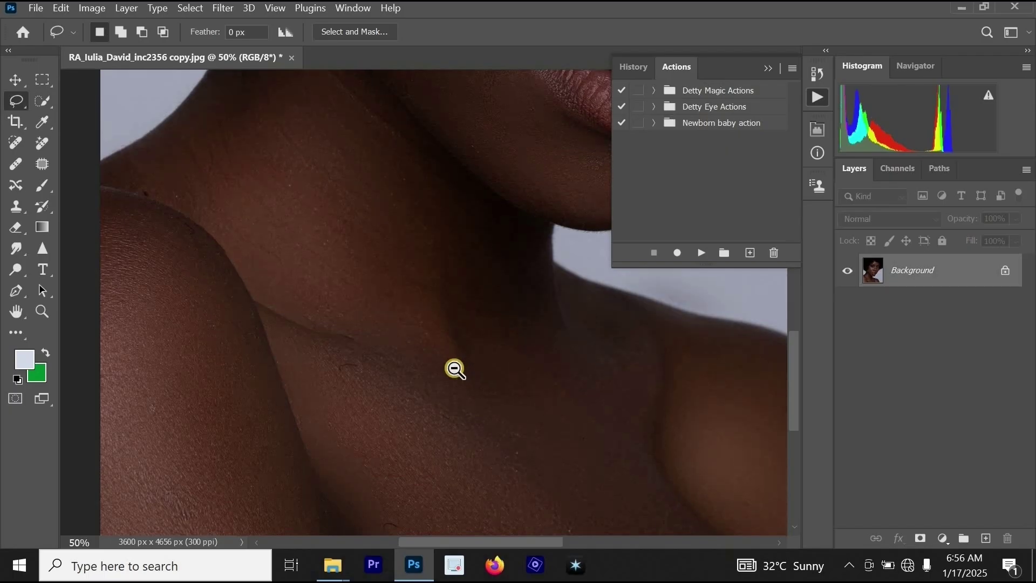
alt+click(447, 373)
alt+click(447, 372)
drag(572, 337, 495, 440)
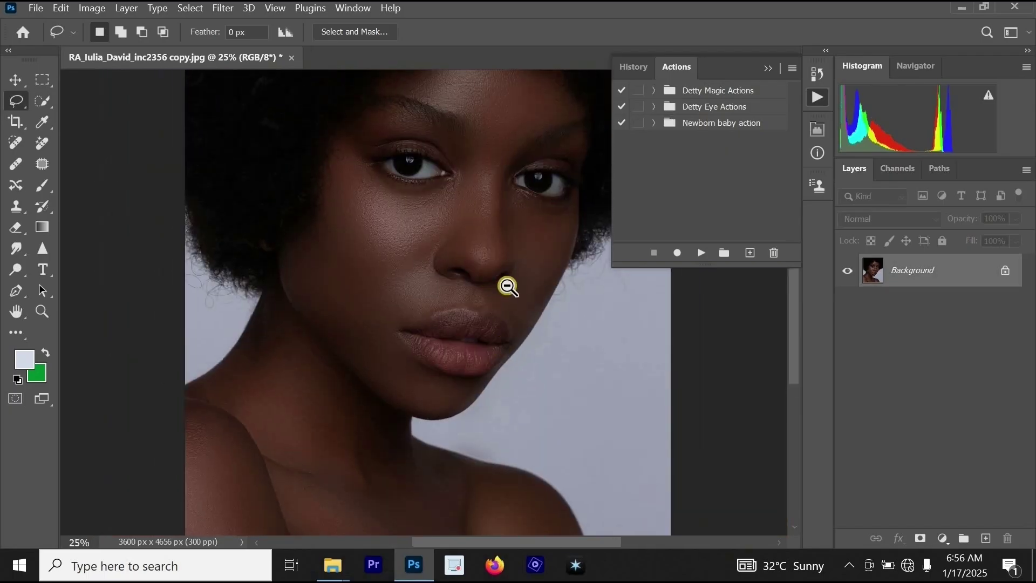
alt+click(514, 299)
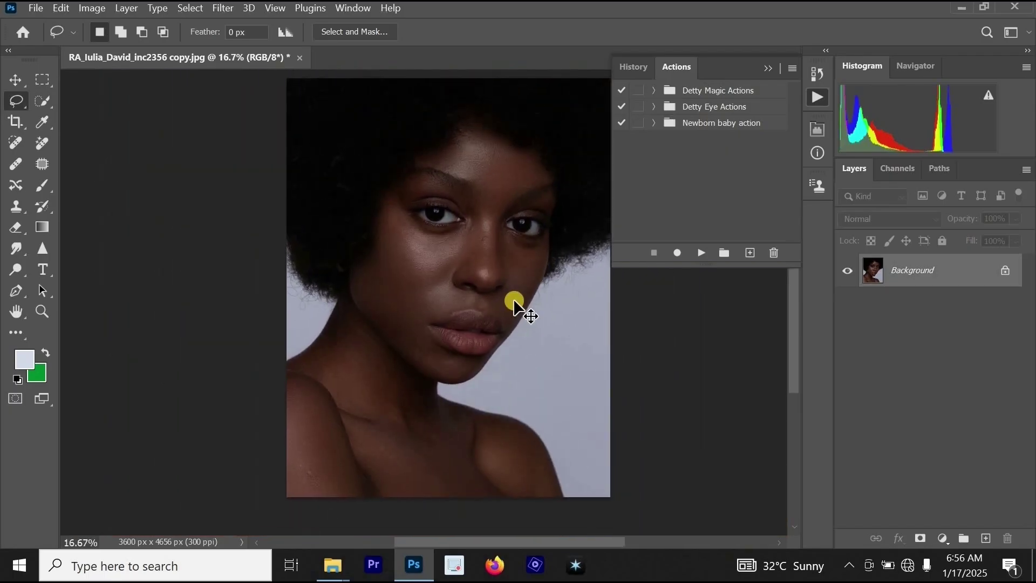
click(572, 288)
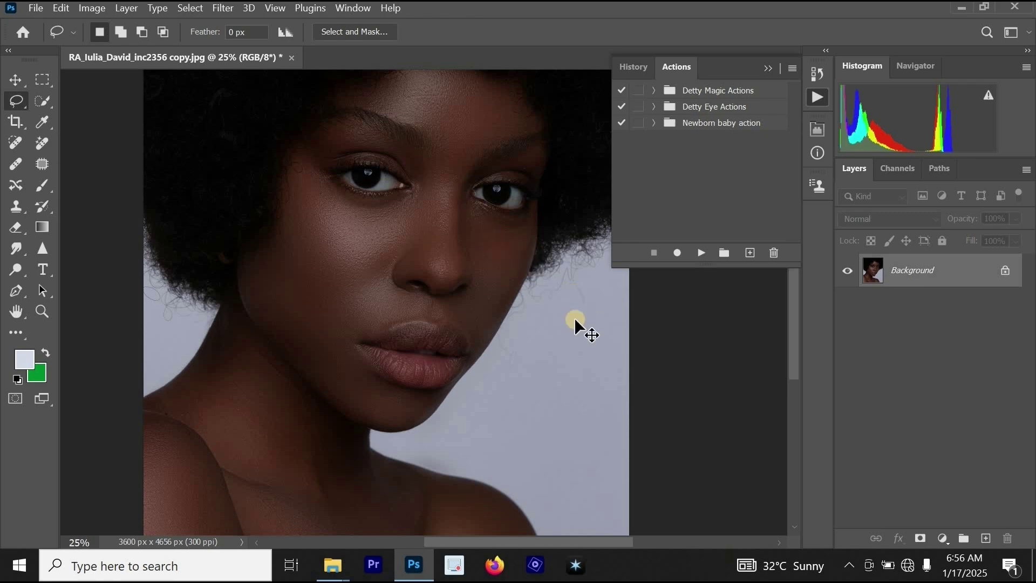
- Compare the retouched face with the original image using the opening snapshot in the document's history
click(635, 66)
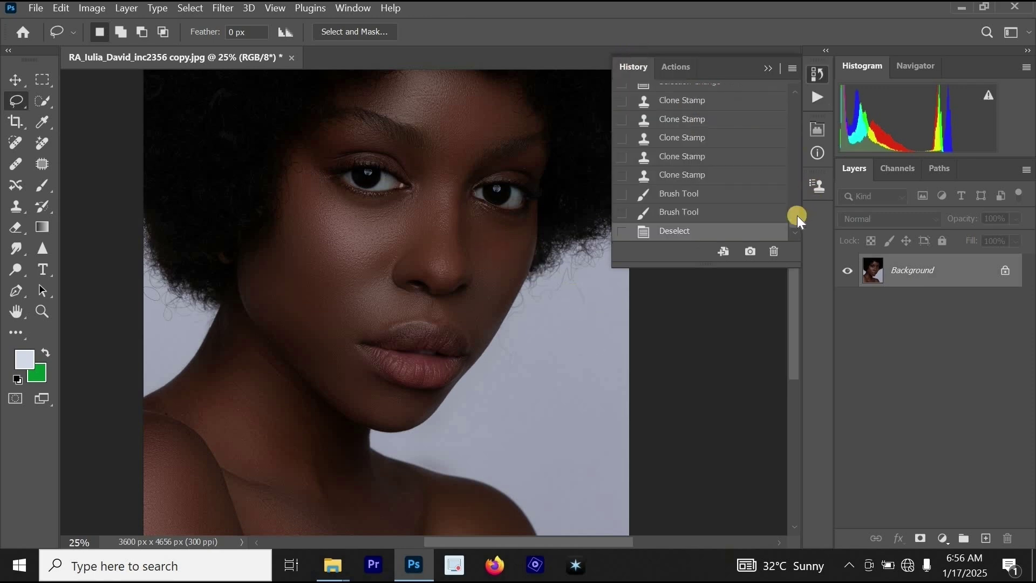
drag(796, 215, 794, 85)
click(756, 103)
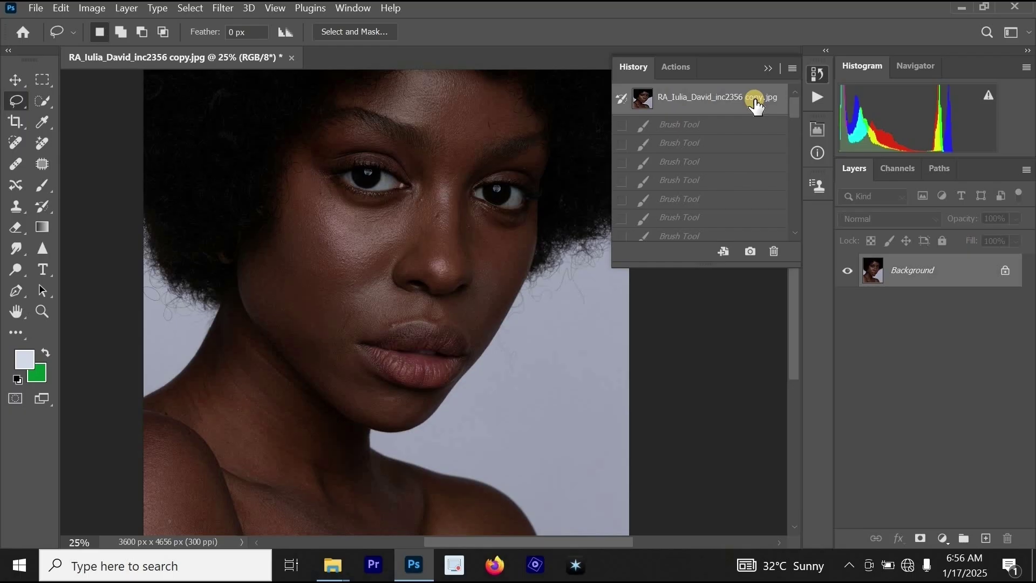
key(ctrl+alt+z)
key(ctrl+alt+z)
key(ctrl+z)
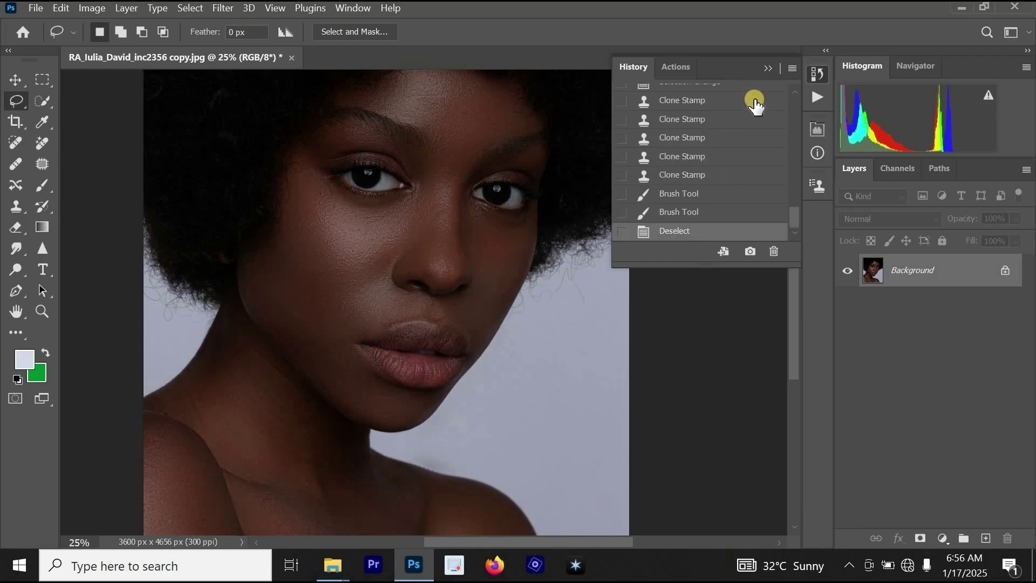
key(ctrl+z)
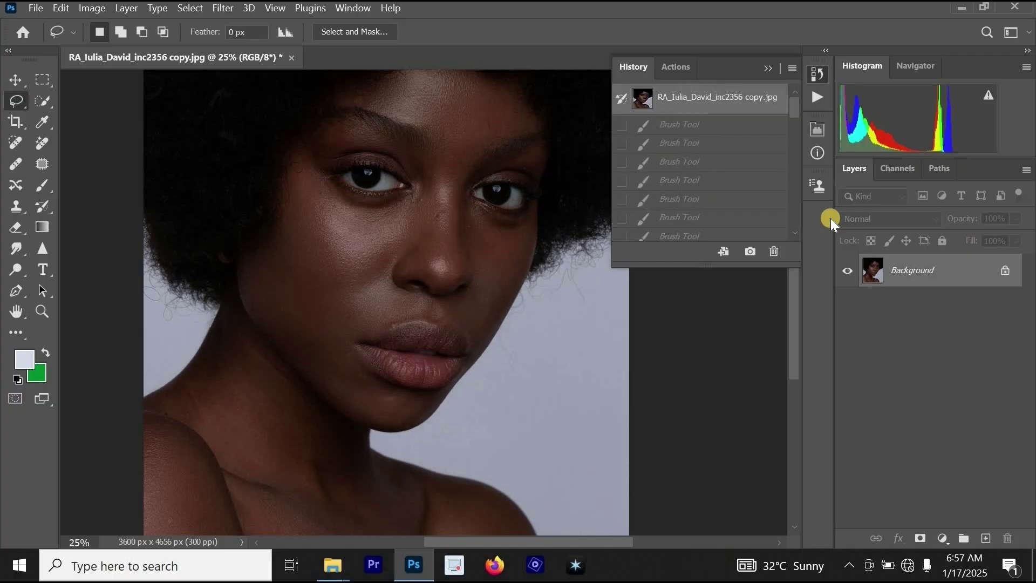
key(ctrl+z)
- Switch repeatedly between the retouched and original versions with the whole portrait in view, and show the list of action sets
key(ctrl+minus)
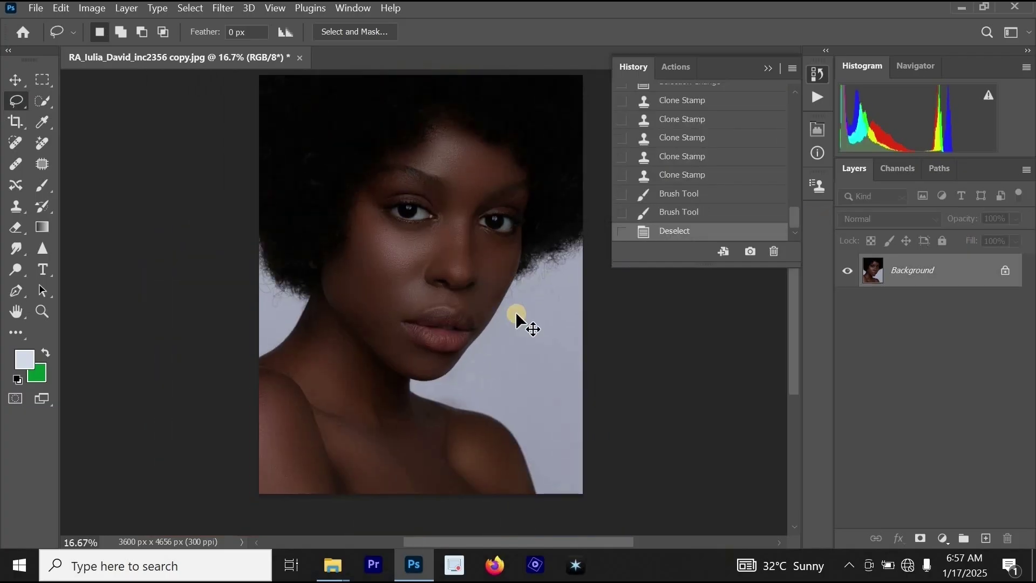
key(ctrl+z)
key(ctrl+z)
click(682, 72)
key(ctrl+z)
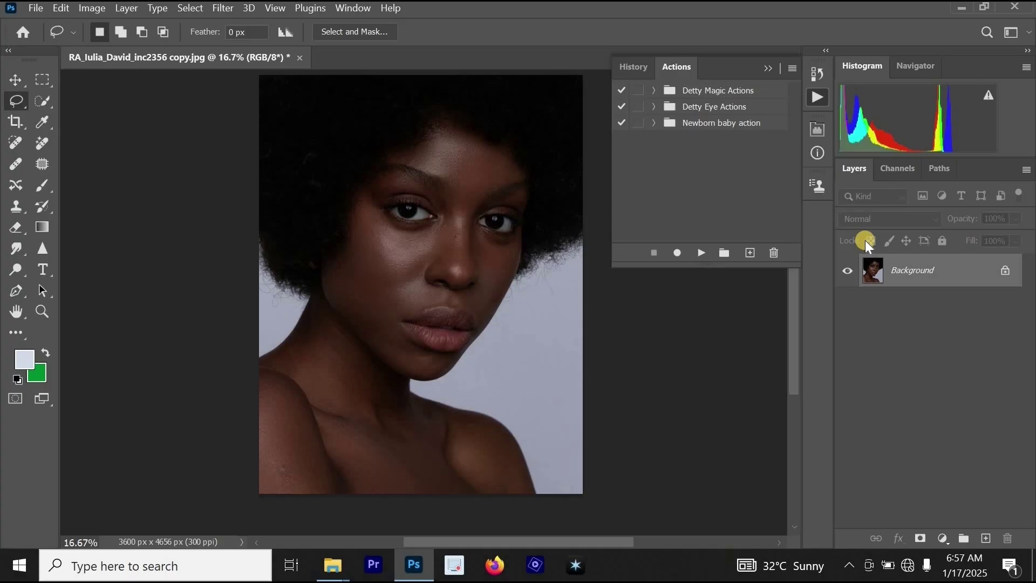
key(ctrl+z)
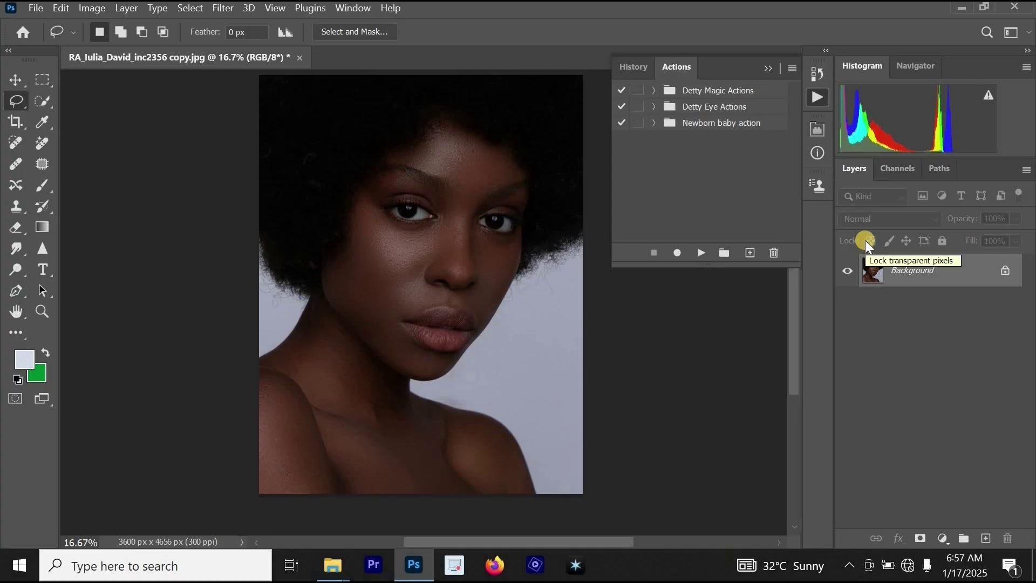
key(ctrl+z)
key(ctrl+z)
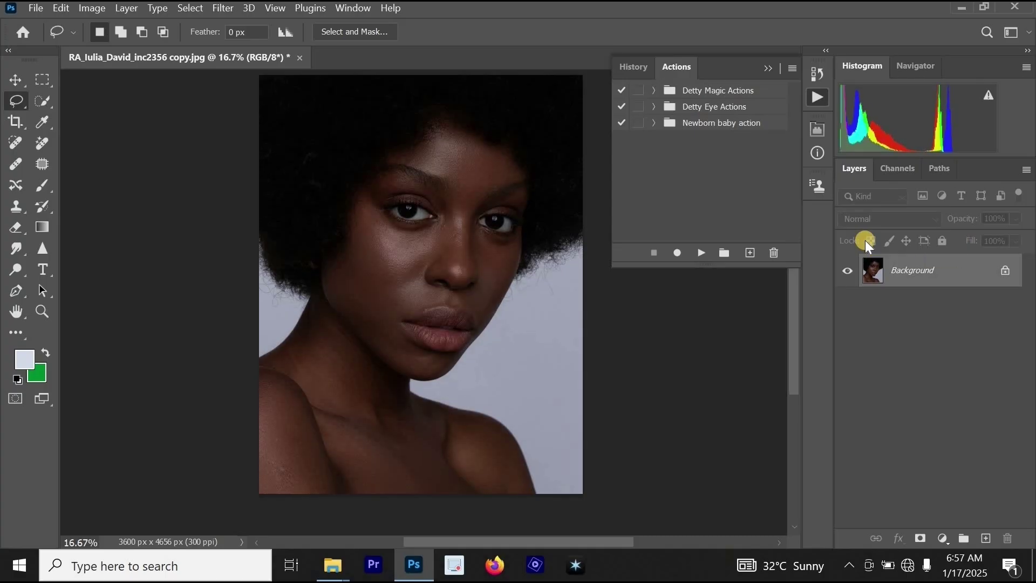